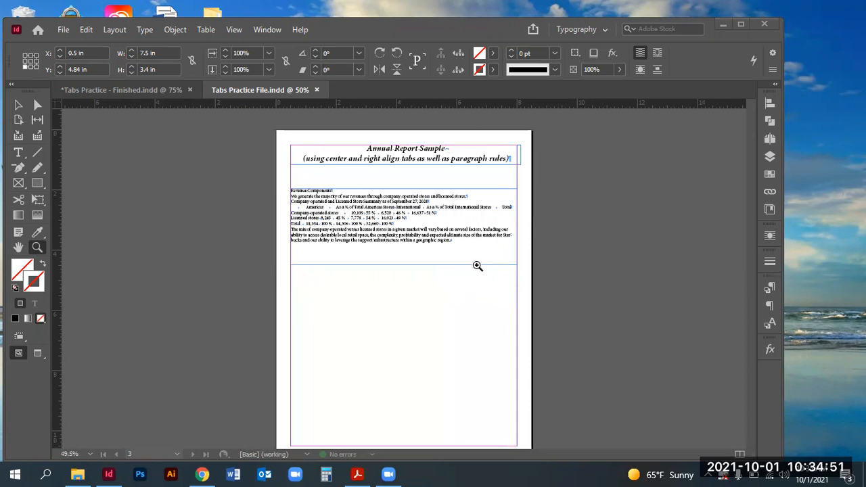
Step: Duplicate the Revenue Components text frame straight down, about 3.5 in below the original
left_click_drag(256, 129, 630, 376)
key("v")
left_click(318, 230)
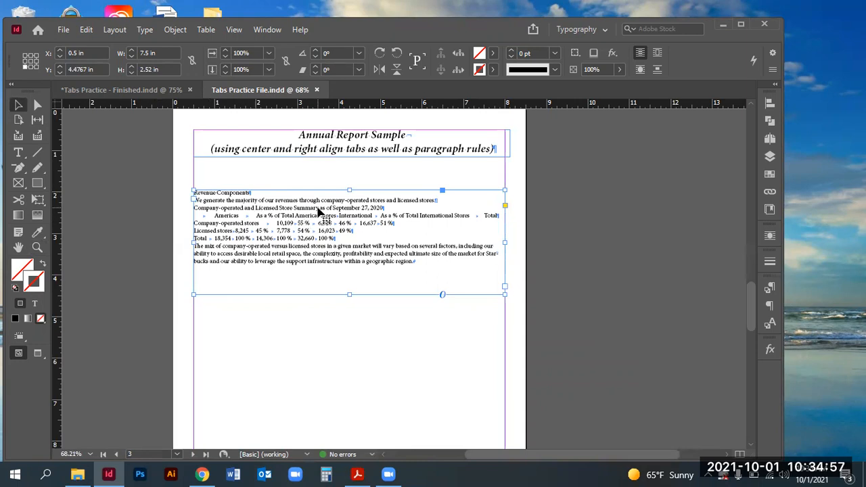
left_click_drag(318, 211, 319, 358)
scroll(572, 279, "down", 2)
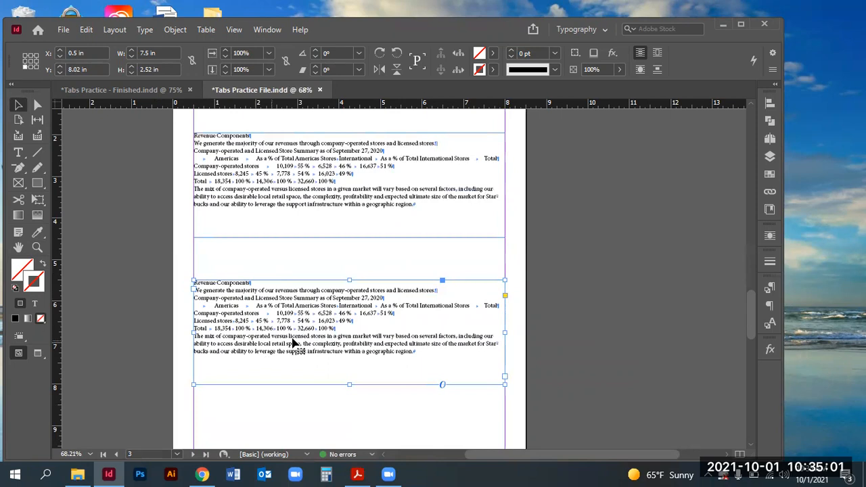
scroll(303, 334, "down", 1)
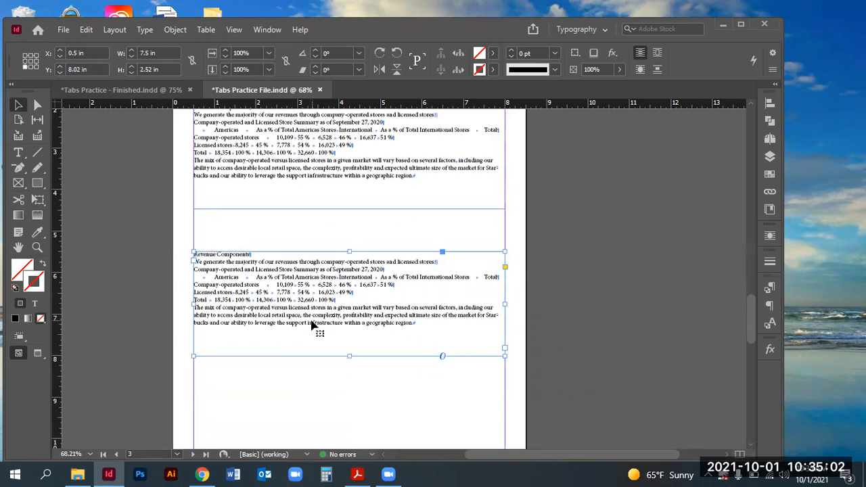
Step: Examine the formatted Revenue Components table in Tabs Practice - Finished.indd and check the font of the introductory sentence
left_click(119, 89)
left_click(215, 223)
key("z")
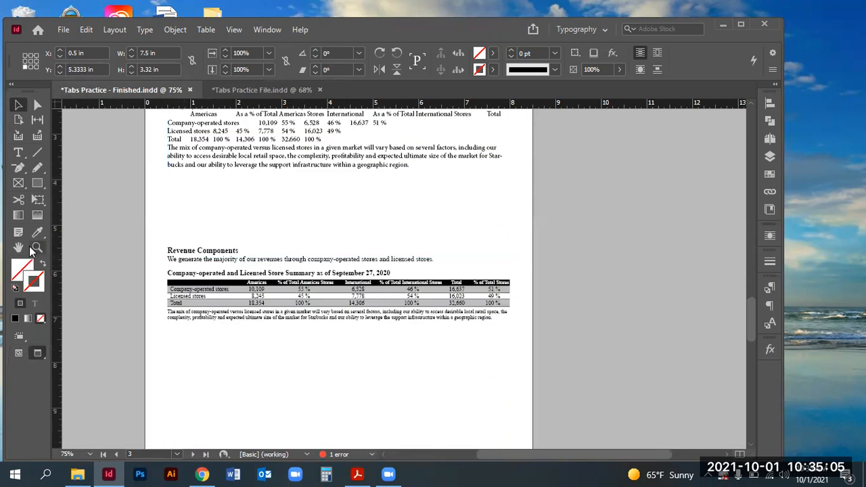
left_click_drag(142, 235, 579, 375)
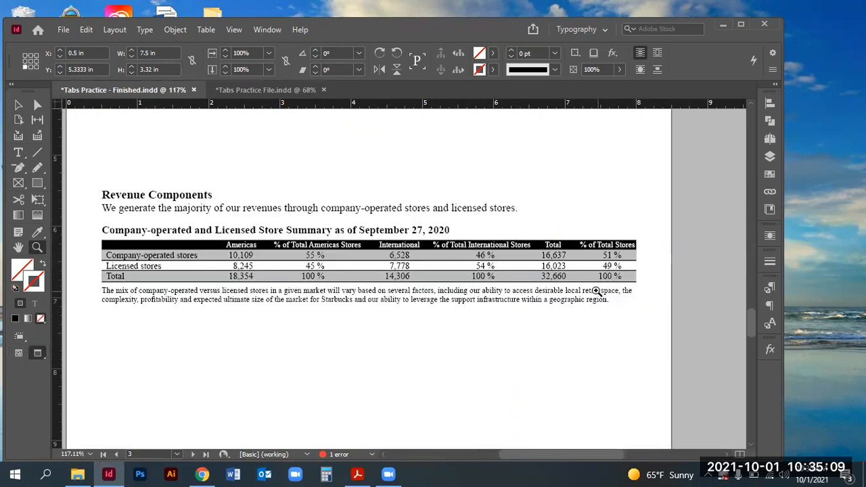
scroll(595, 290, "down", 2)
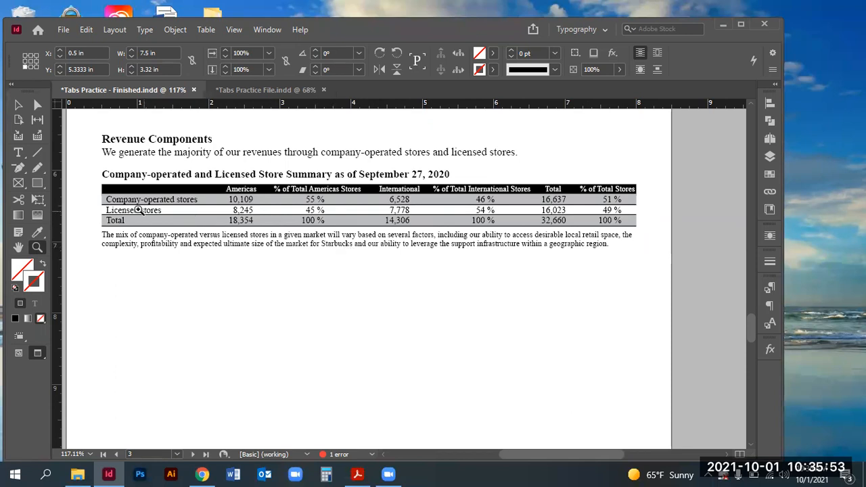
left_click_drag(88, 172, 241, 281)
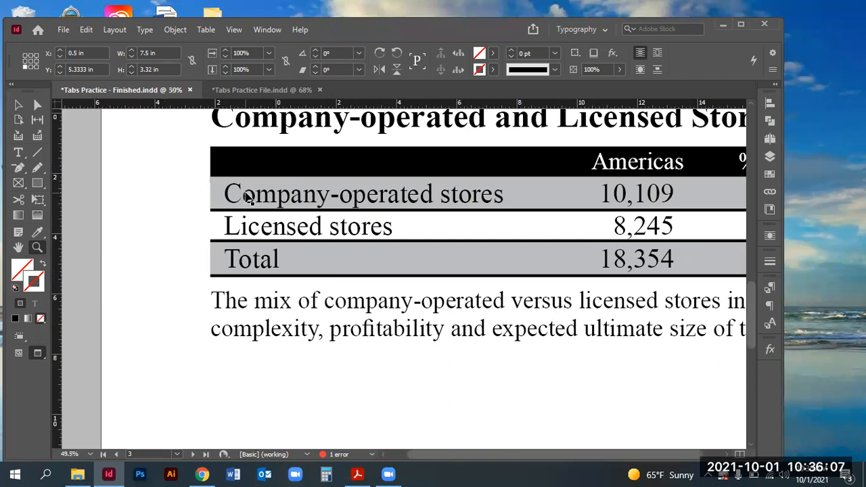
key("ctrl+0")
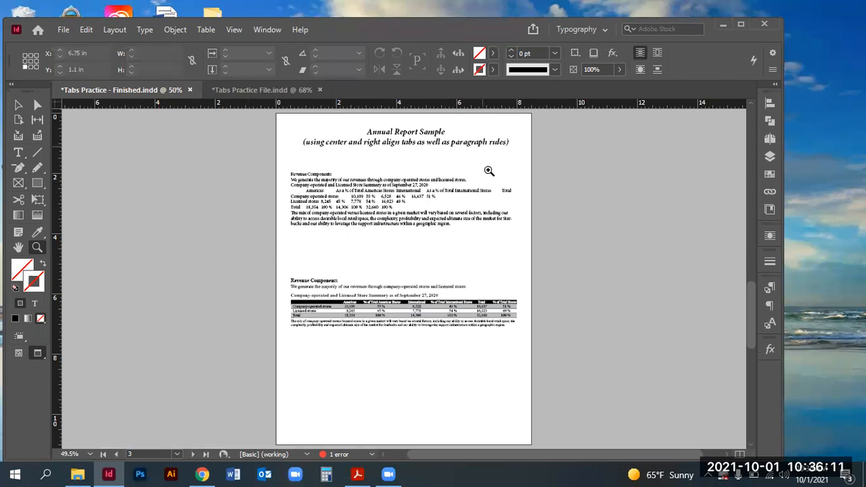
left_click_drag(274, 270, 562, 325)
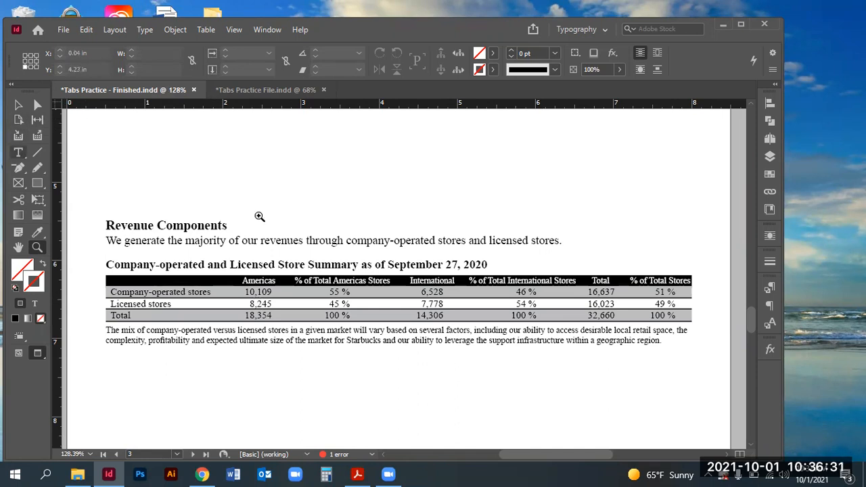
scroll(323, 276, "down", 1)
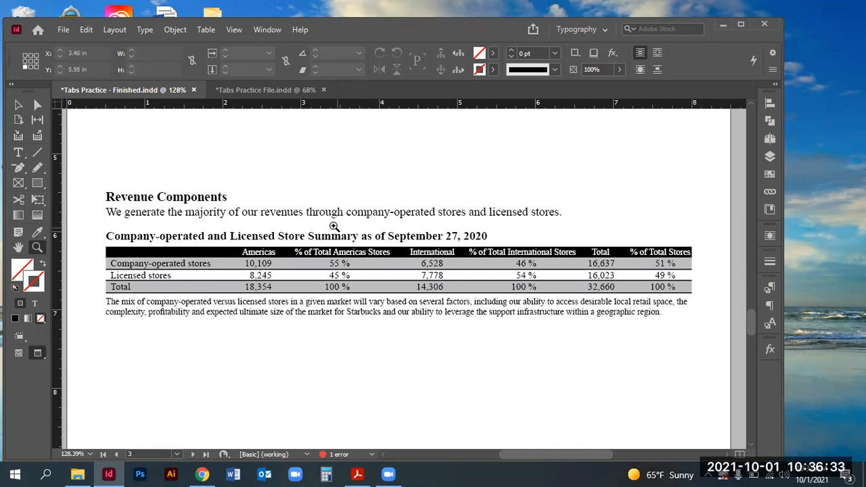
left_click(18, 154)
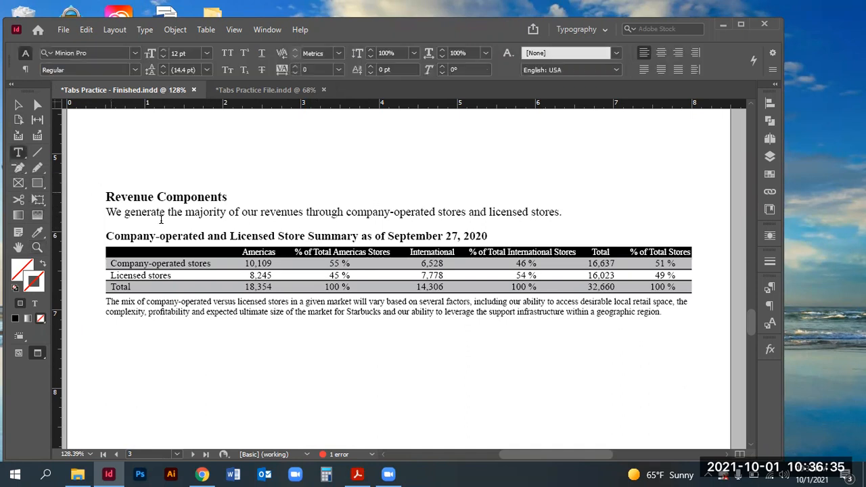
left_click_drag(160, 211, 202, 212)
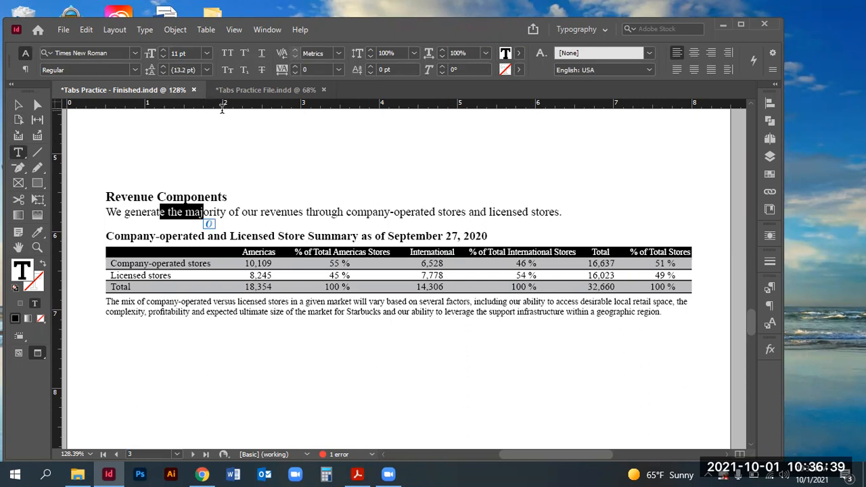
Step: Return to Tabs Practice File.indd and select all the text in the duplicated lower frame
left_click(252, 89)
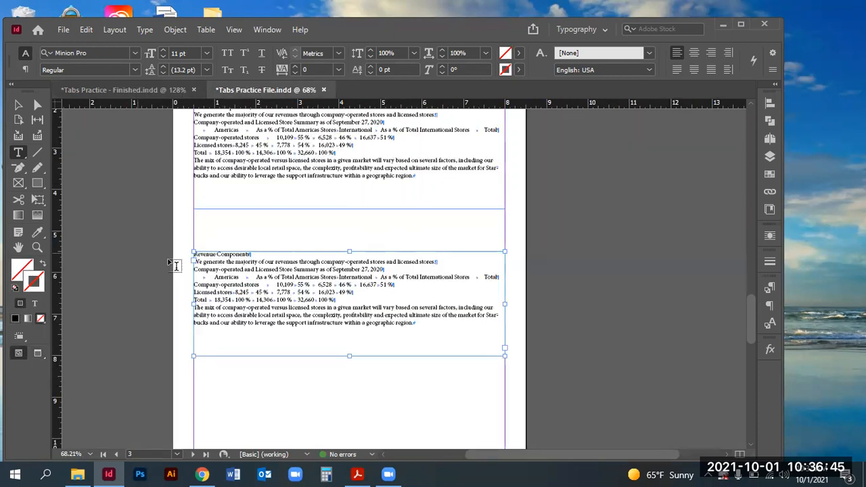
left_click(282, 280)
key("ctrl+a")
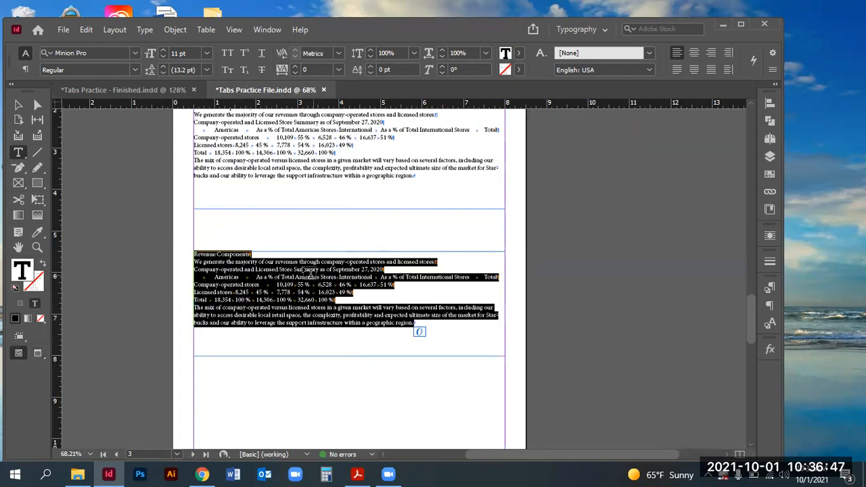
left_click_drag(103, 53, 20, 59)
type("times")
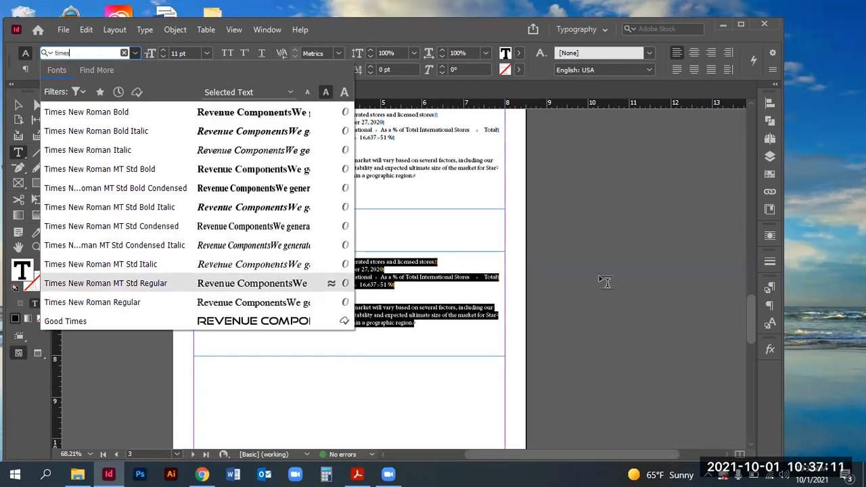
left_click(645, 200)
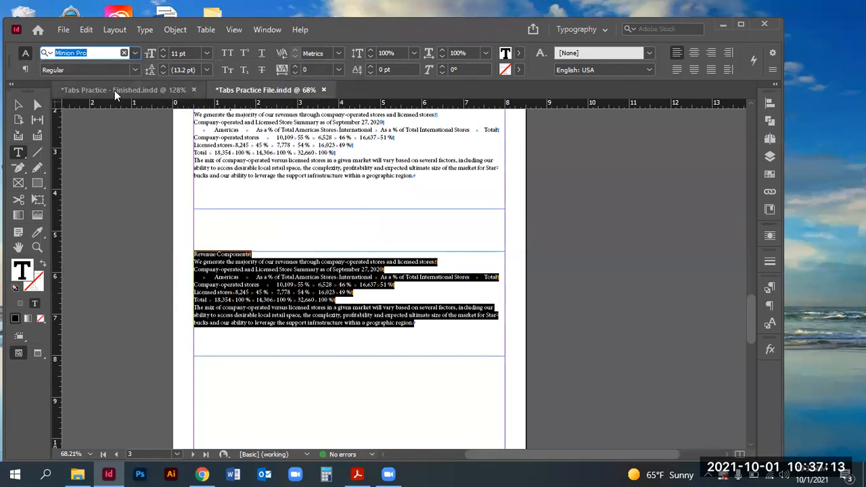
left_click(114, 90)
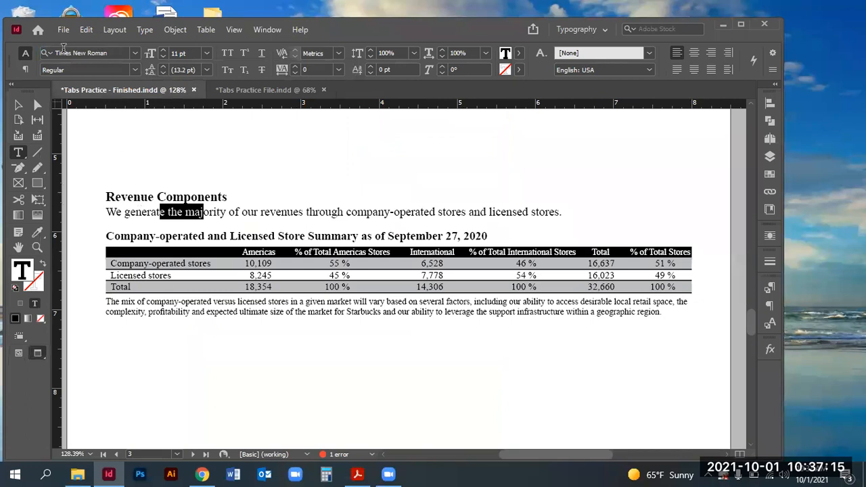
left_click(259, 88)
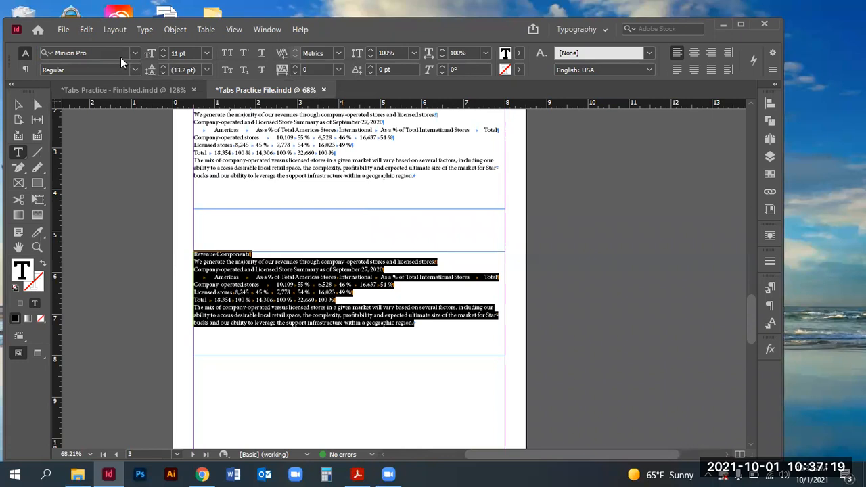
Step: Set the font of all the selected text in the lower frame to Times New Roman Regular
left_click(25, 54)
type("t")
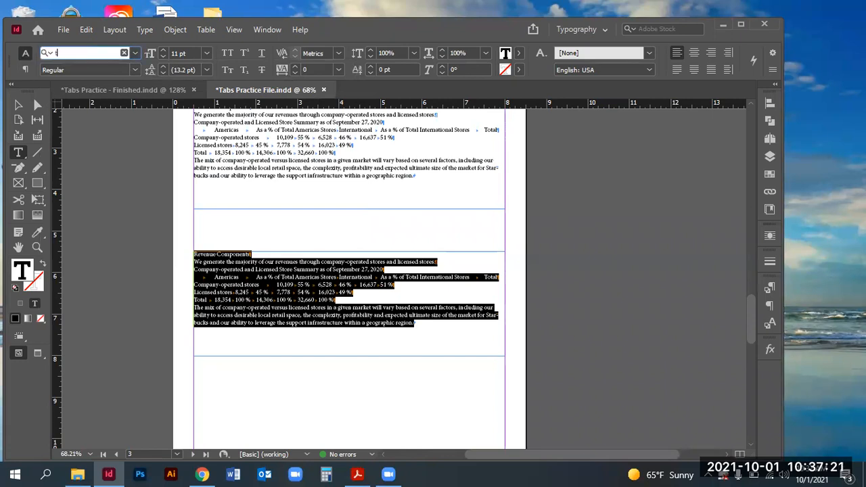
type("imes")
left_click(87, 301)
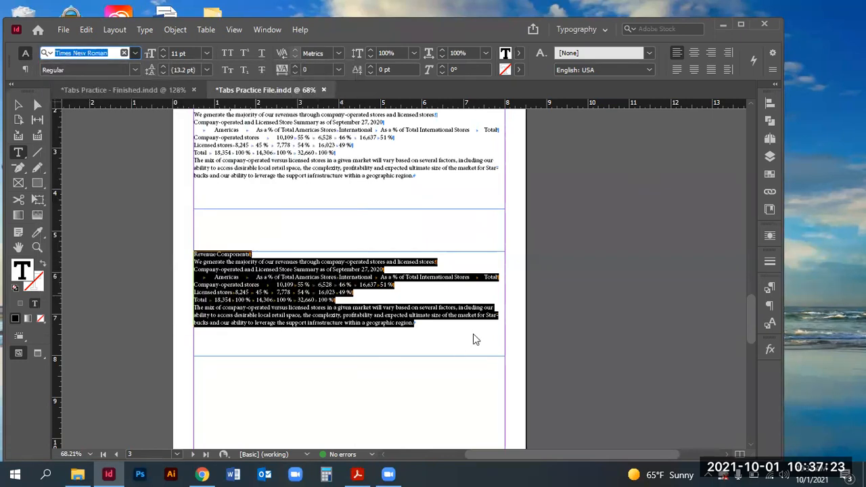
Step: Create a paragraph style group named Annual Report
left_click(37, 247)
left_click_drag(156, 238, 604, 371)
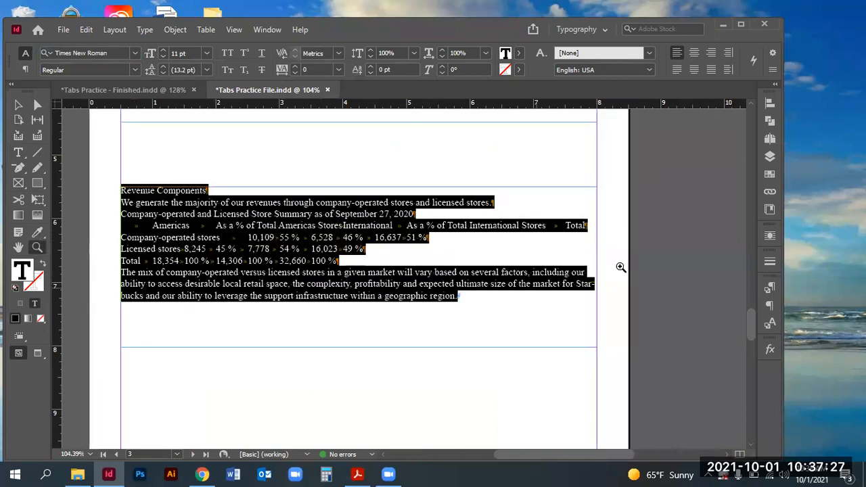
left_click(769, 286)
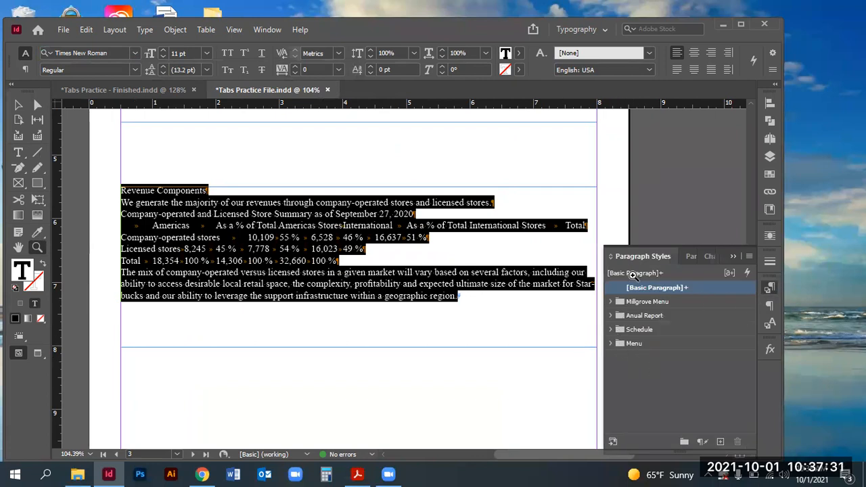
left_click(684, 443)
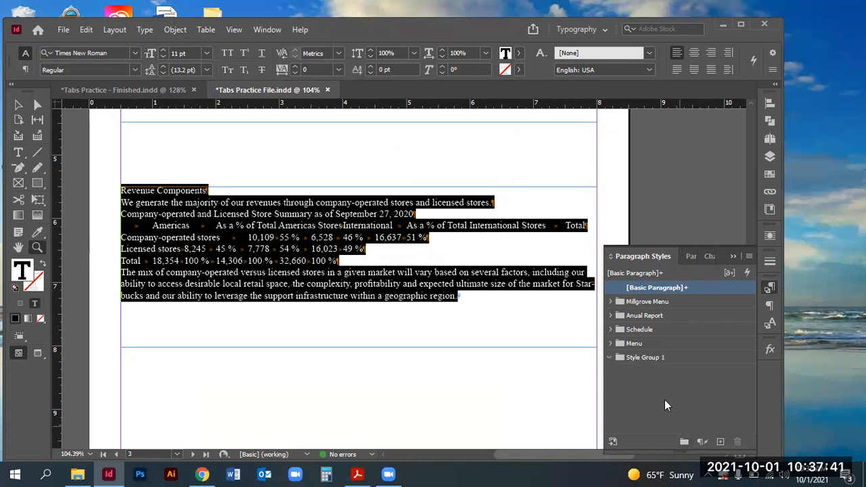
double_click(639, 359)
type("Annual Repor")
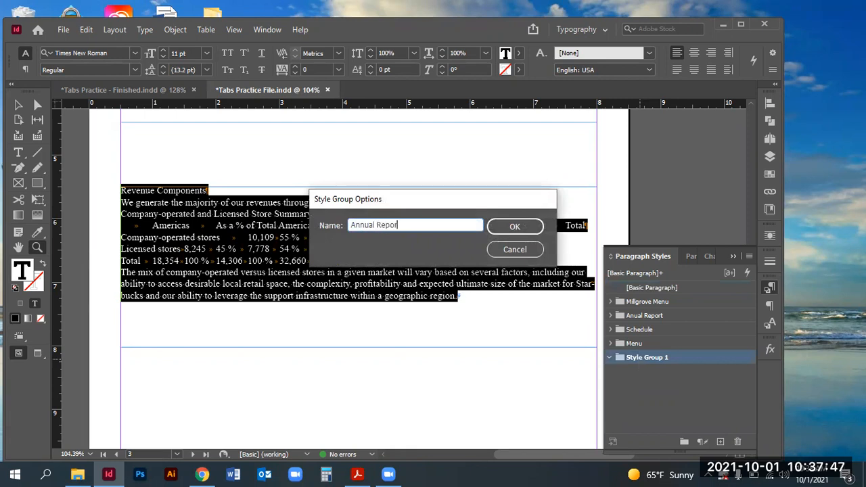
type("t")
left_click(507, 232)
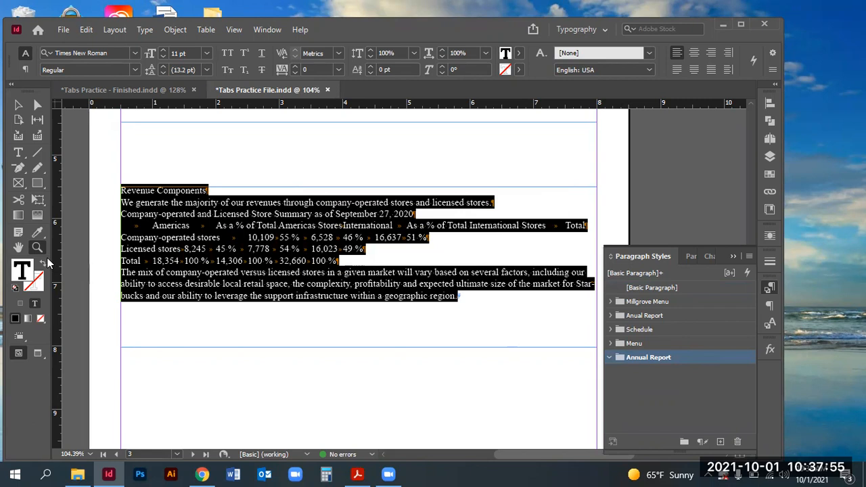
Step: Check the font, style and size of the Revenue Components heading and the sentence below it in the finished document
left_click(124, 91)
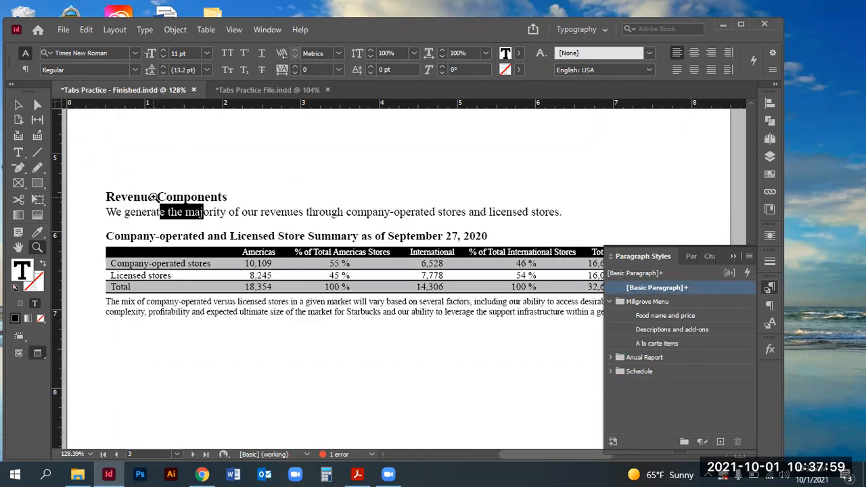
left_click(22, 151)
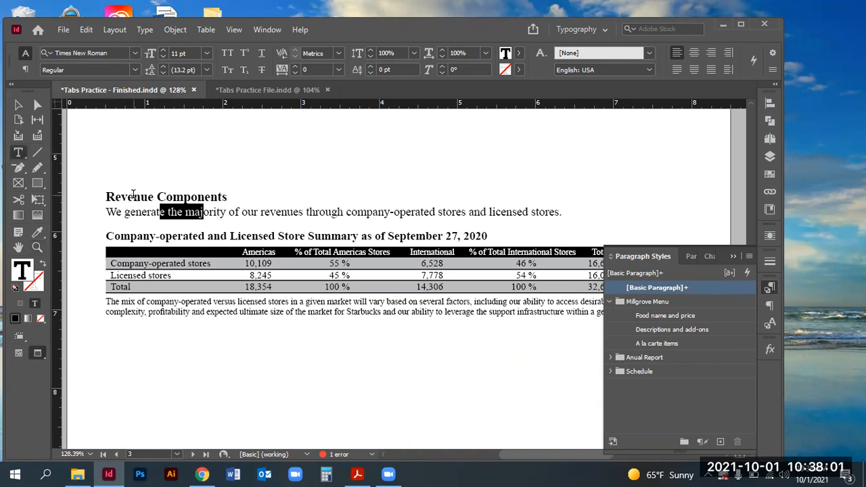
triple_click(133, 195)
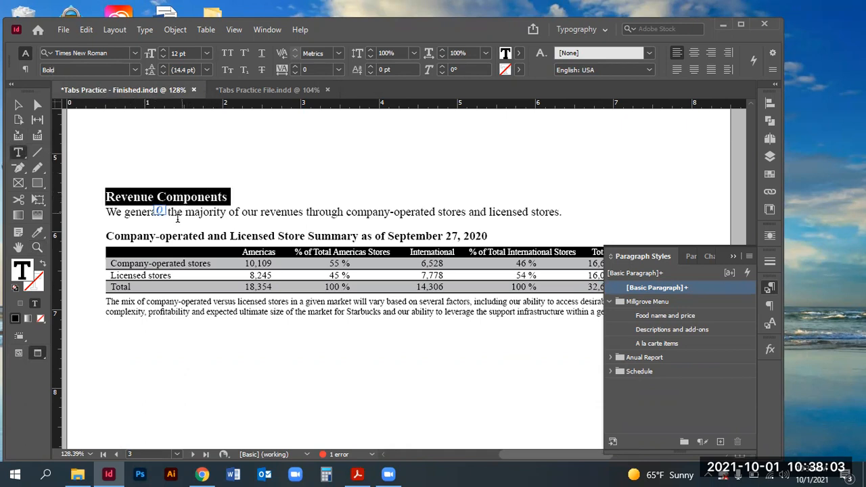
double_click(232, 212)
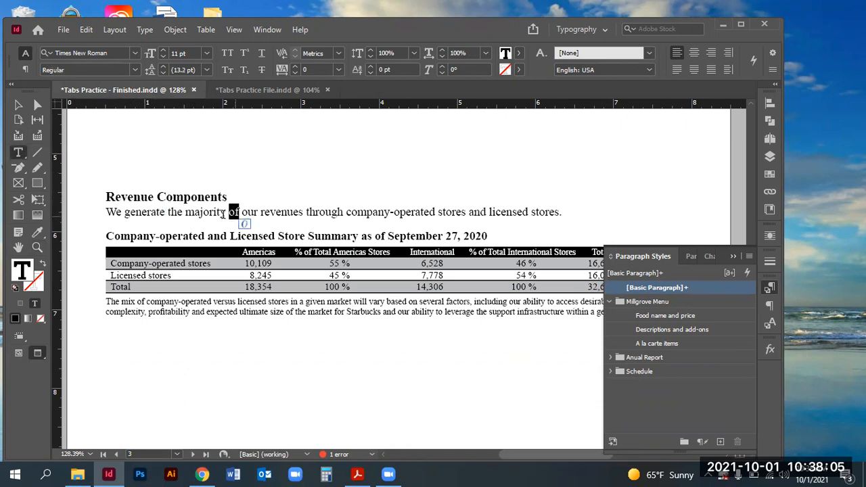
double_click(160, 197)
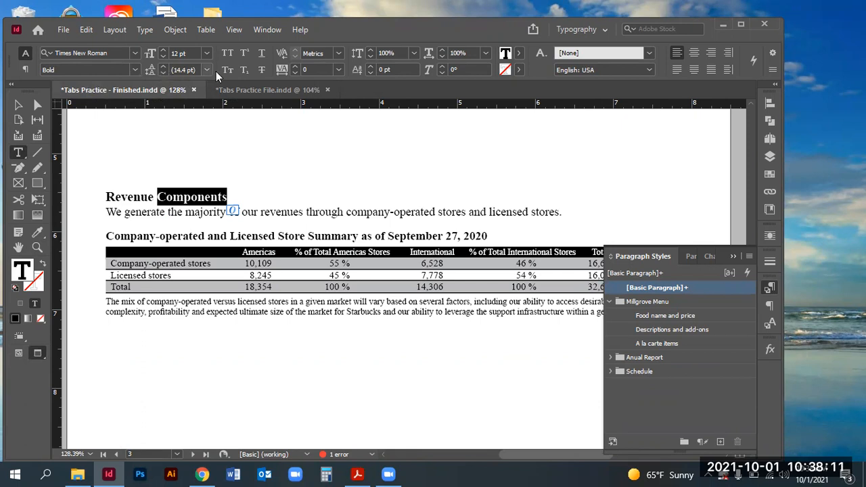
Step: Format the Revenue Components heading in the practice file's lower frame as 12 pt Bold
left_click(271, 89)
triple_click(167, 192)
left_click(207, 53)
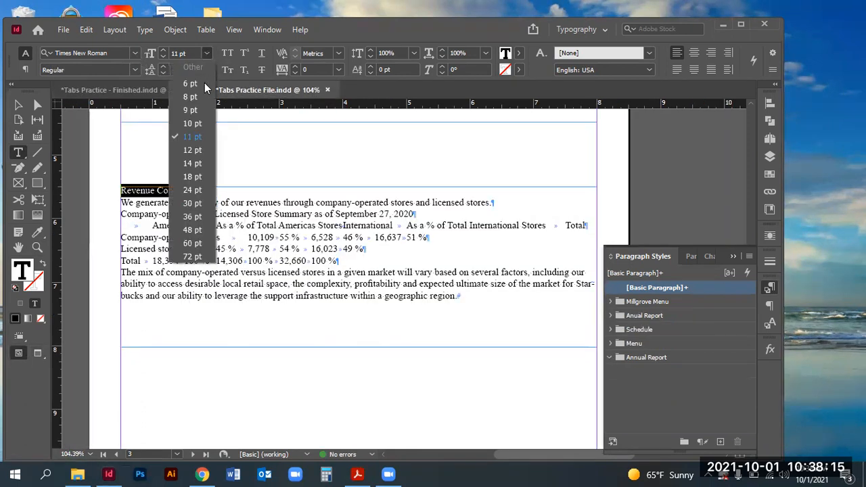
left_click(186, 150)
left_click(133, 70)
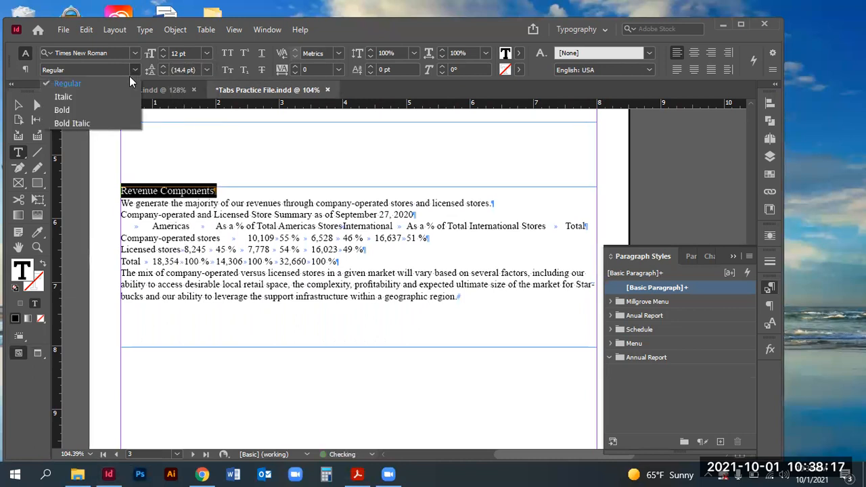
left_click(101, 108)
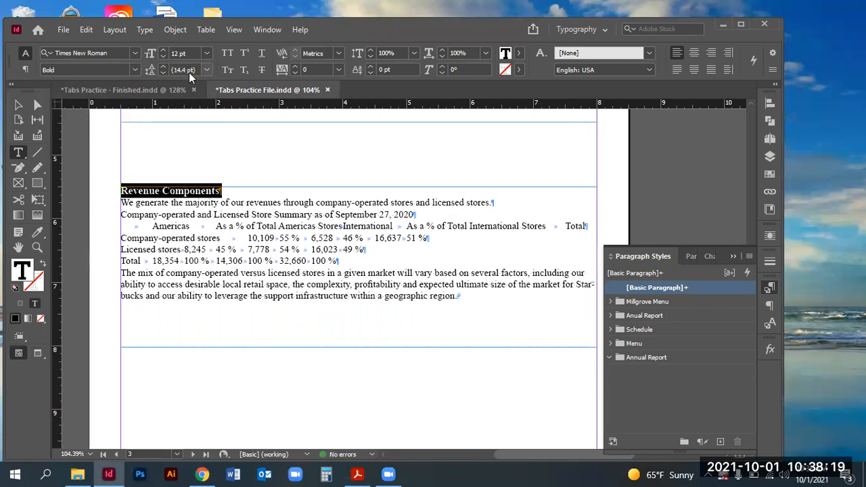
Step: Compare the formatting of the "We generate the majority of our revenues" paragraph in the finished document and the practice file
left_click(104, 88)
triple_click(217, 211)
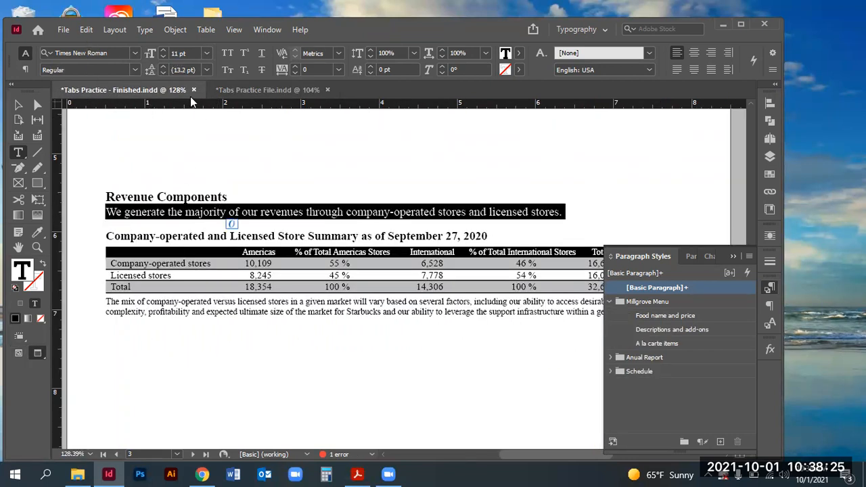
left_click(254, 90)
triple_click(214, 207)
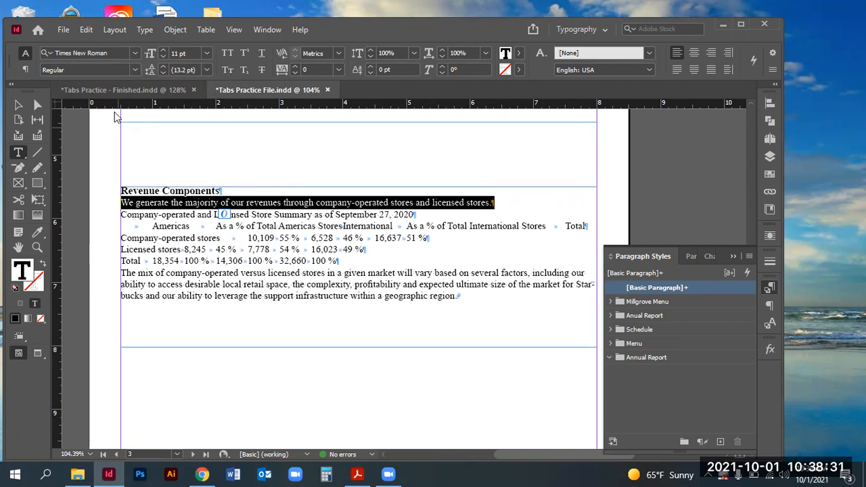
Step: Check the font style, size and space before of the Company-operated and Licensed Store Summary heading in the finished document
left_click(115, 91)
triple_click(168, 235)
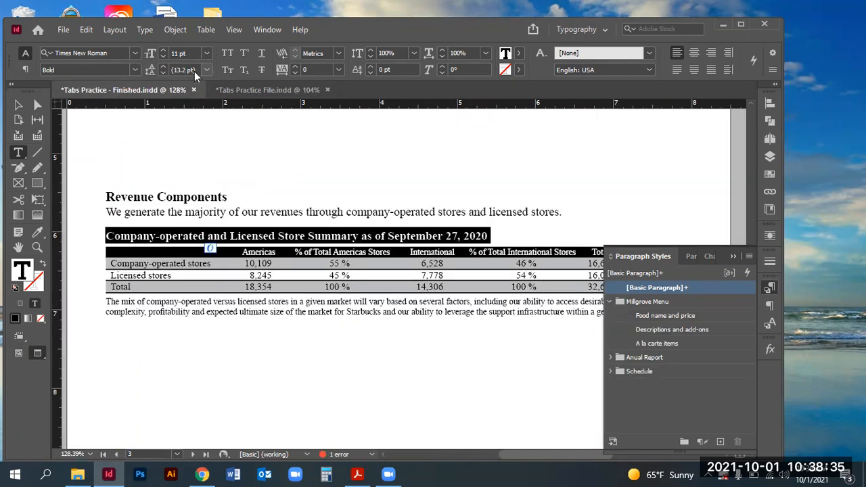
triple_click(139, 212)
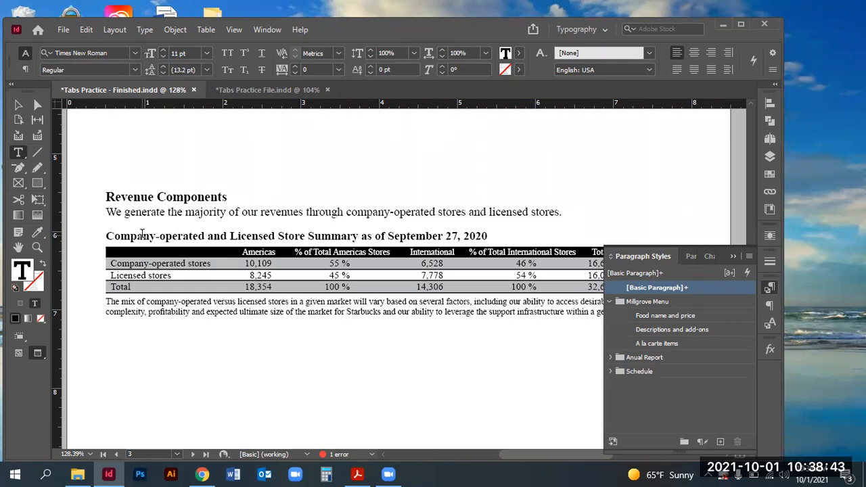
triple_click(142, 234)
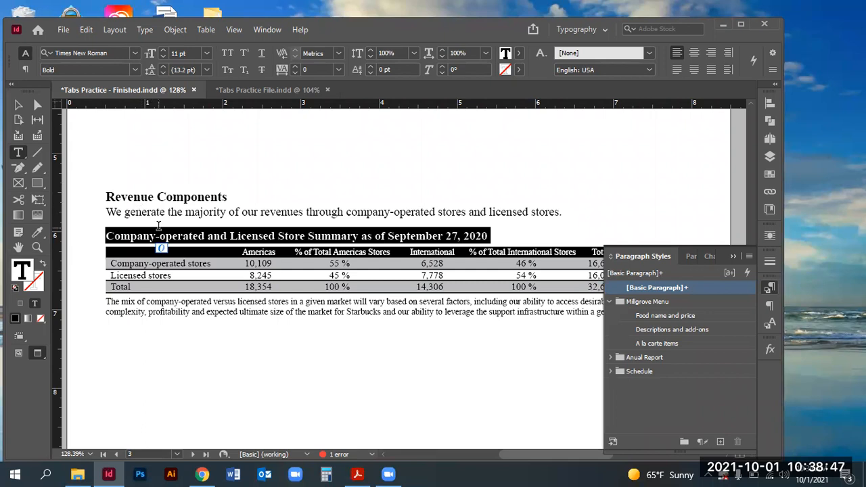
left_click(26, 70)
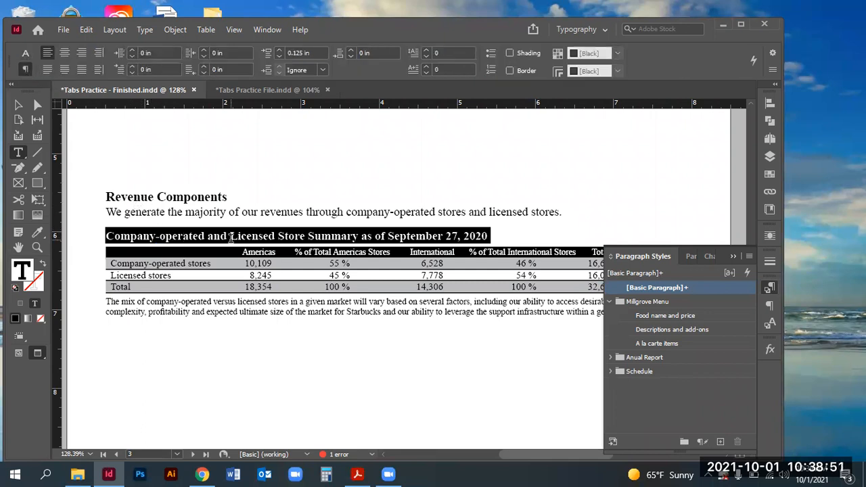
left_click(230, 236)
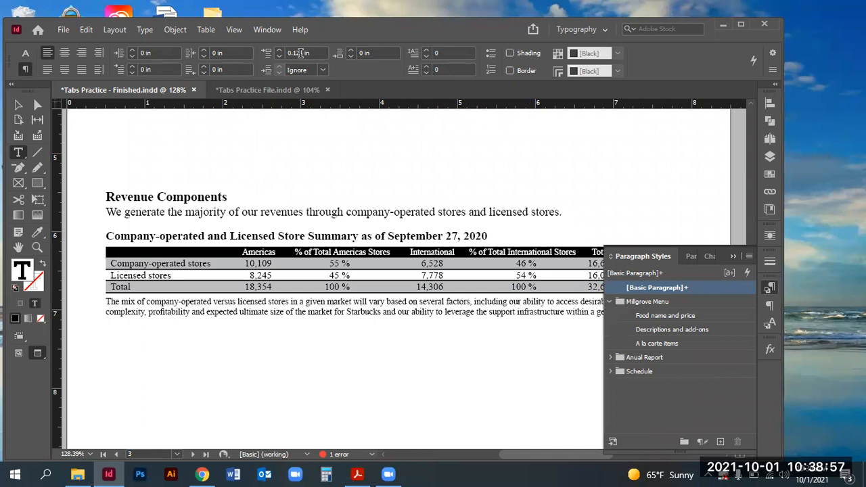
Step: Format the Company-operated and Licensed Store Summary heading in the practice file as Bold with 0.125 in space before
left_click(239, 91)
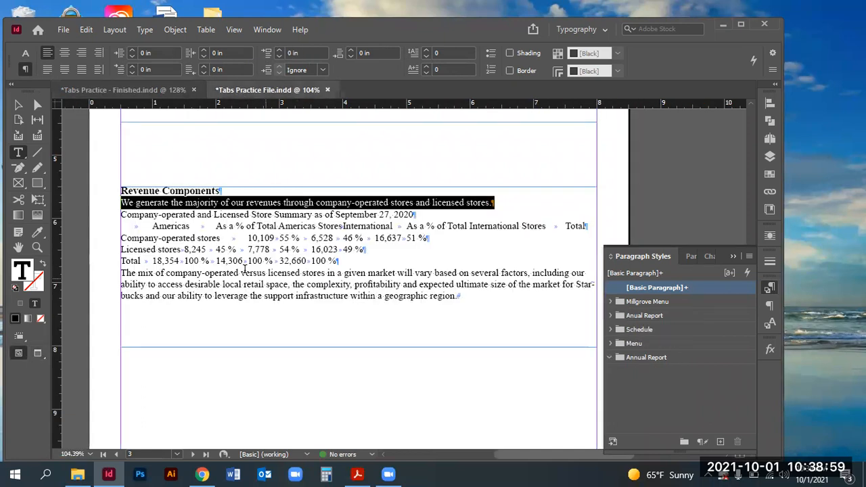
double_click(179, 221)
triple_click(179, 221)
triple_click(177, 215)
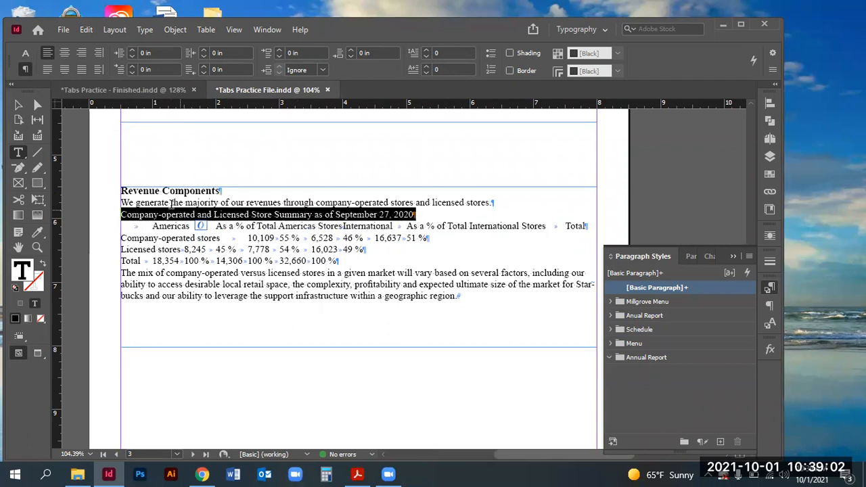
left_click(25, 53)
left_click(134, 69)
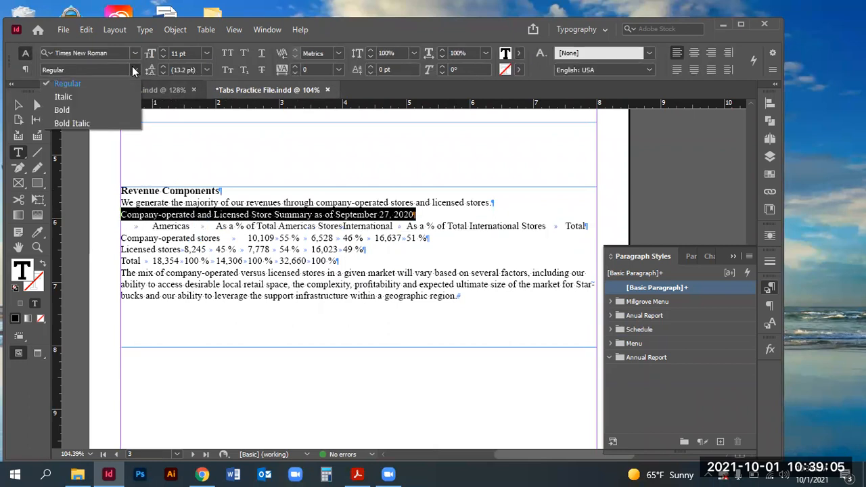
left_click(116, 110)
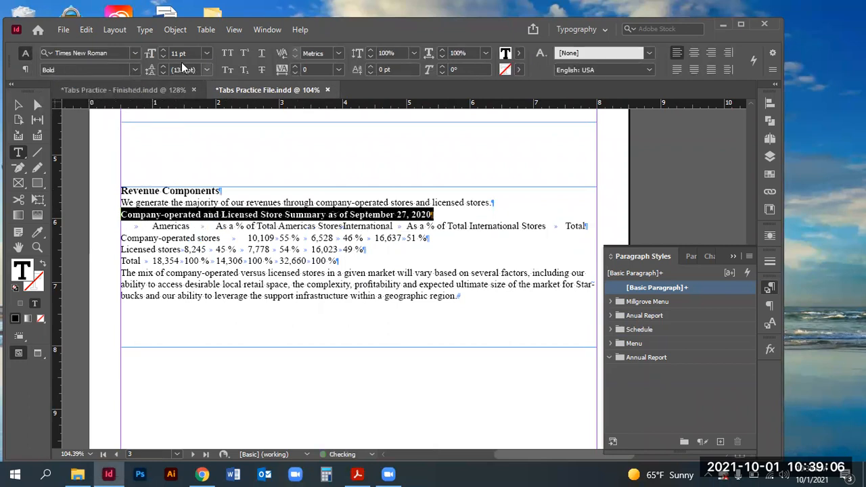
left_click(26, 69)
left_click(279, 50)
left_click(279, 50)
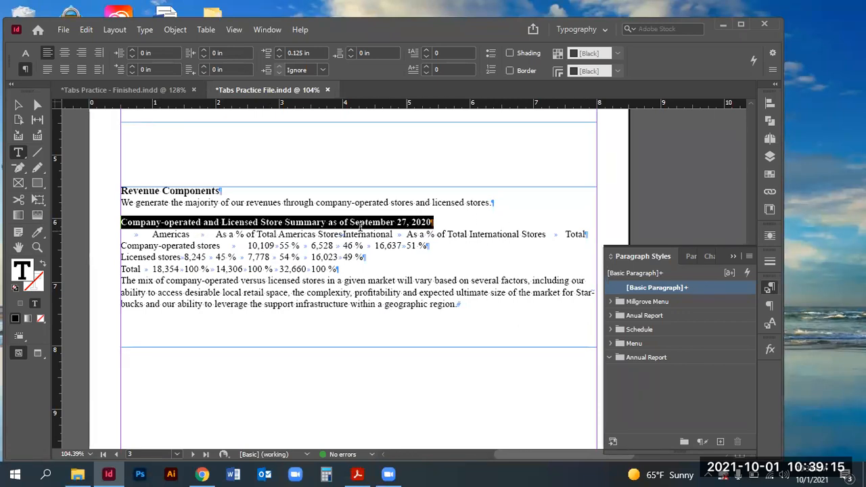
Step: Check the font, style and size of the Americas column header in the finished document, and return to the practice file
left_click(126, 90)
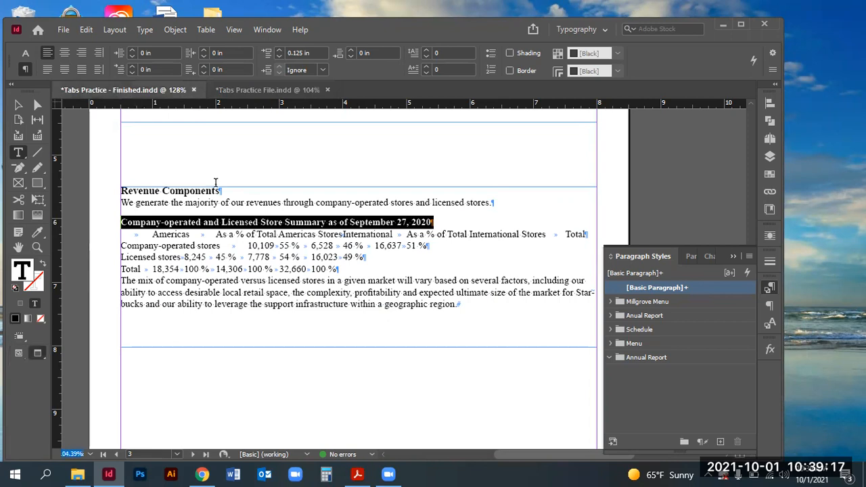
left_click(253, 250)
double_click(266, 251)
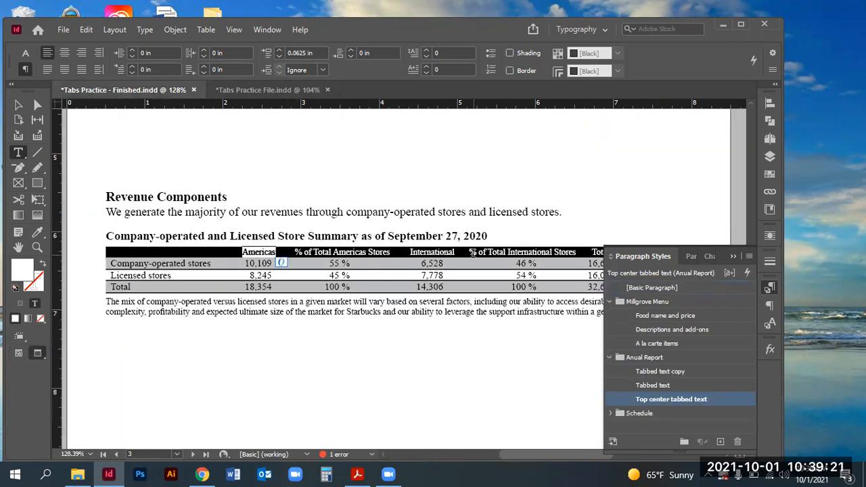
left_click(27, 55)
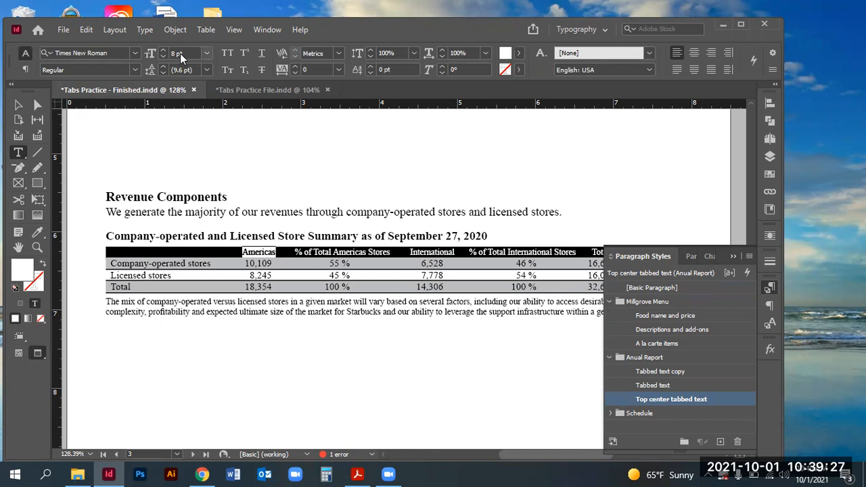
left_click(251, 87)
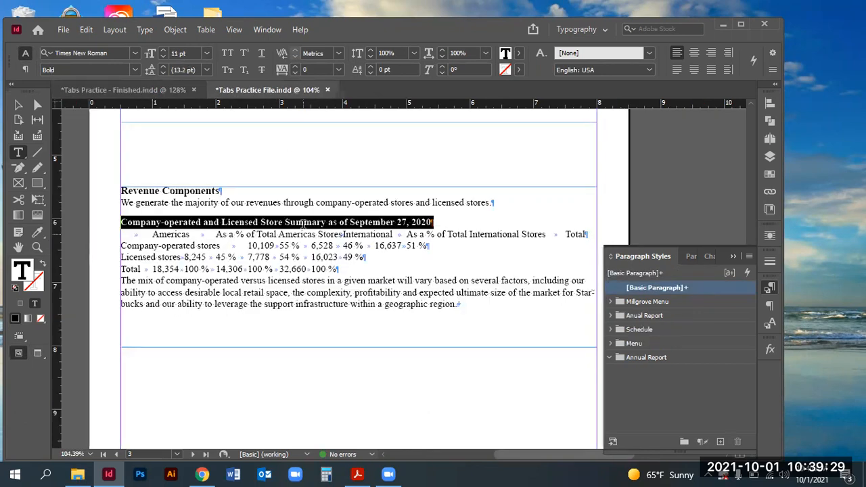
left_click(162, 58)
left_click(162, 57)
left_click(162, 58)
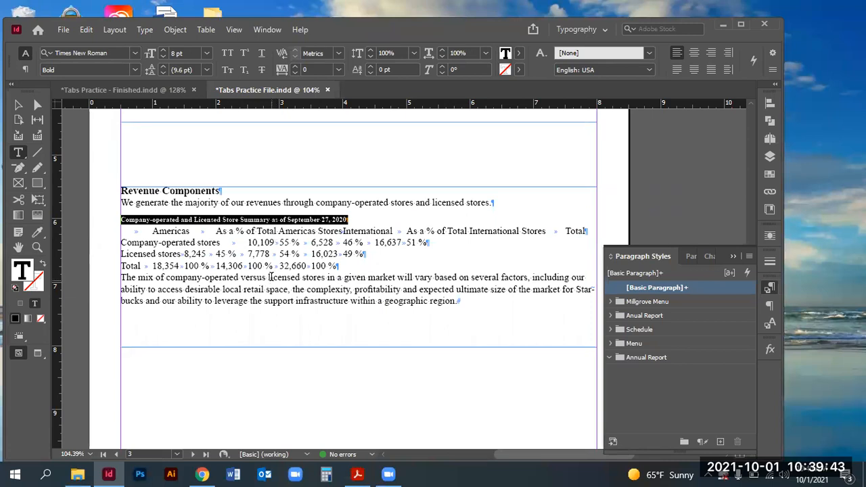
key("ctrl+shift+period")
key("ctrl+shift+period")
key("ctrl+shift+period")
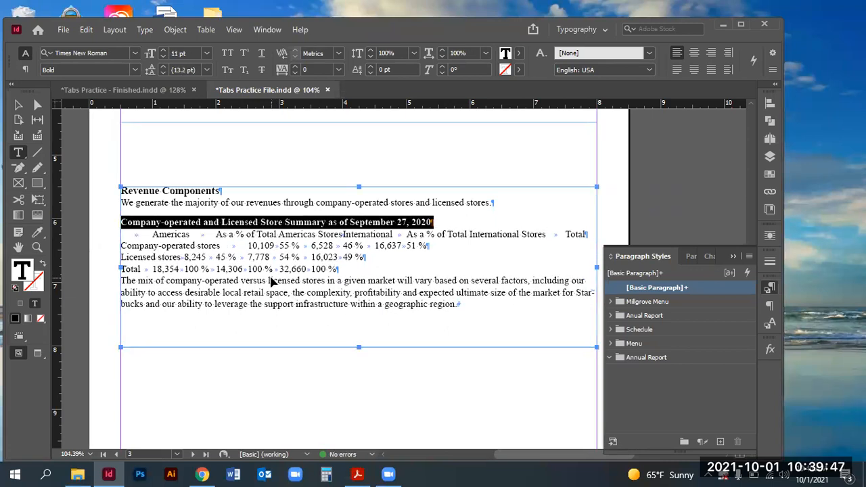
key("ctrl+z")
left_click(25, 69)
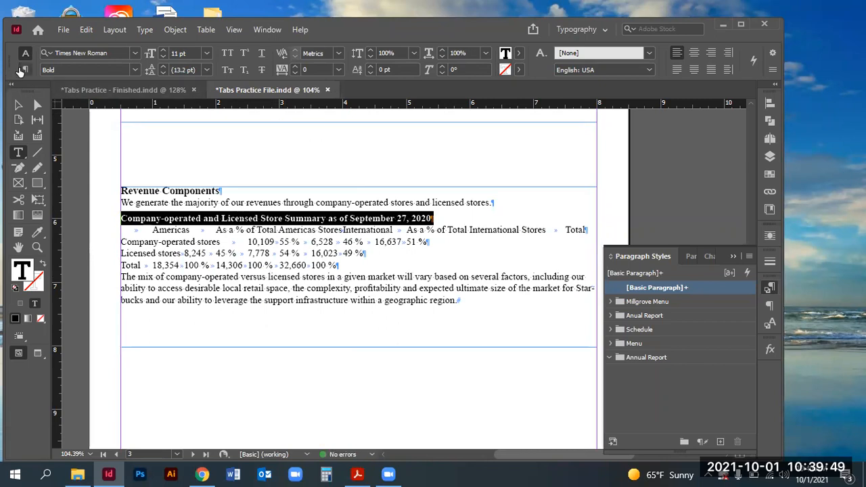
left_click(279, 49)
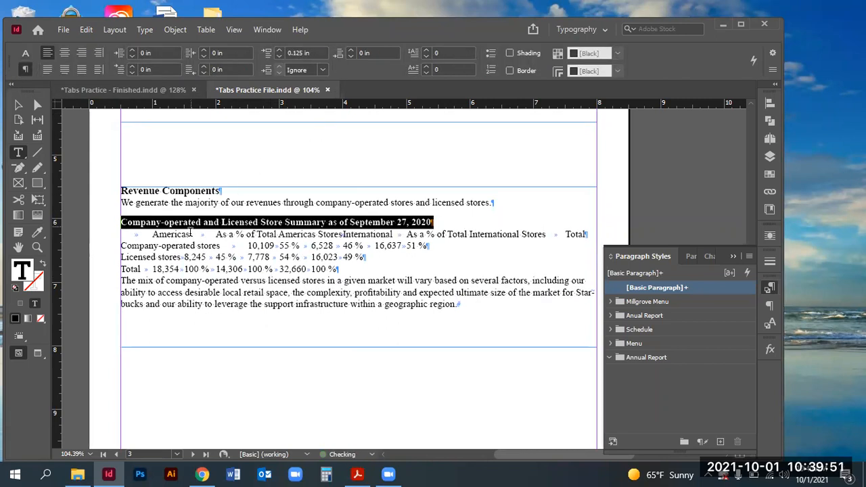
Step: Set the column header row that starts with Americas in the practice file to 8 pt
left_click(190, 233)
triple_click(190, 233)
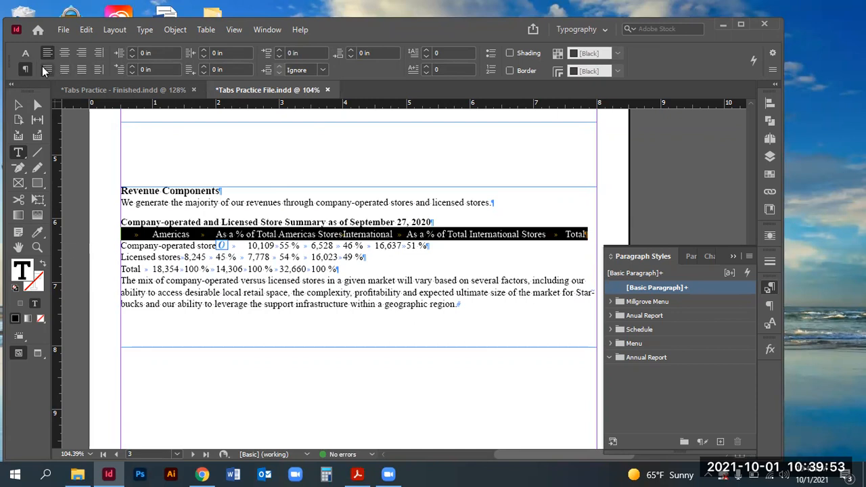
left_click(158, 57)
left_click(158, 57)
left_click(158, 57)
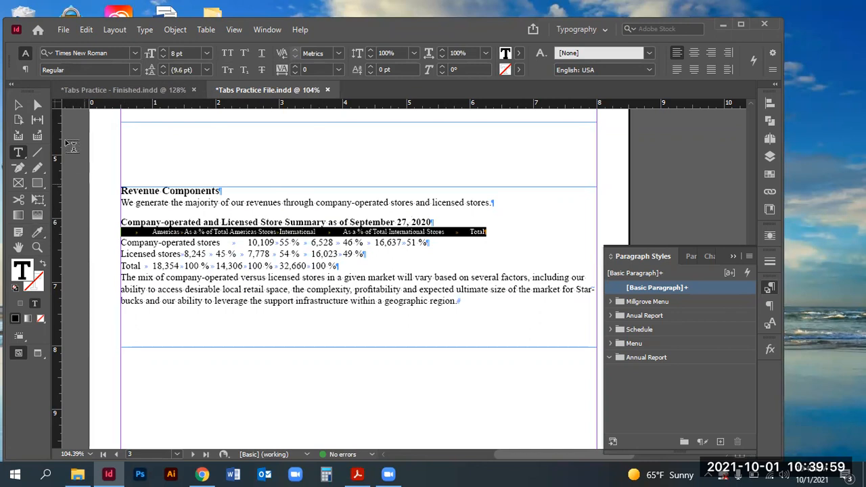
Step: Collapse the paragraph styles list and open the Tabs ruler for the lower frame's column header row
left_click(18, 105)
left_click(217, 170)
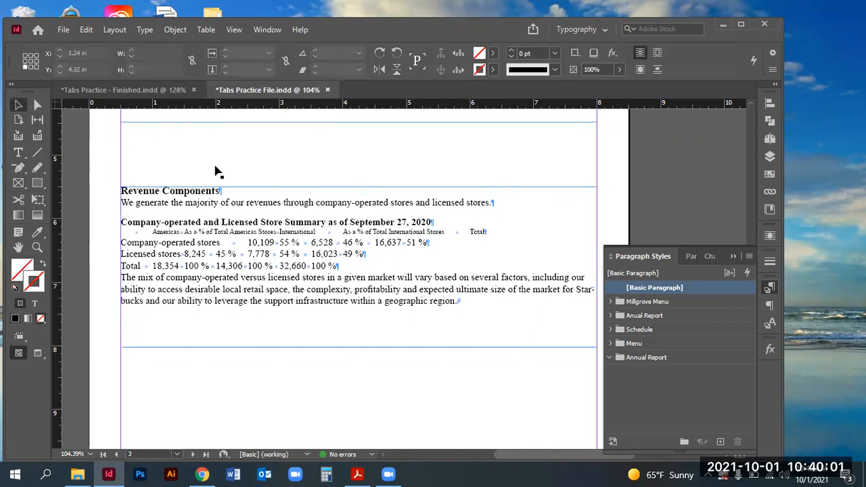
key("z")
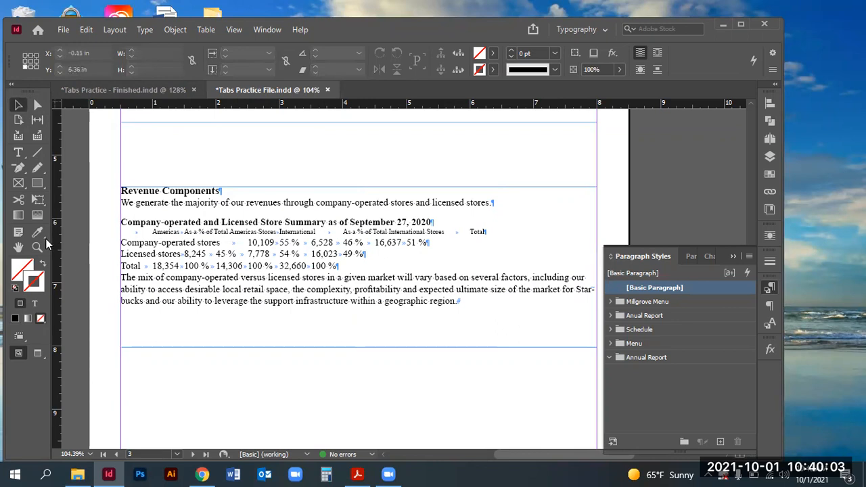
left_click_drag(110, 214, 178, 250)
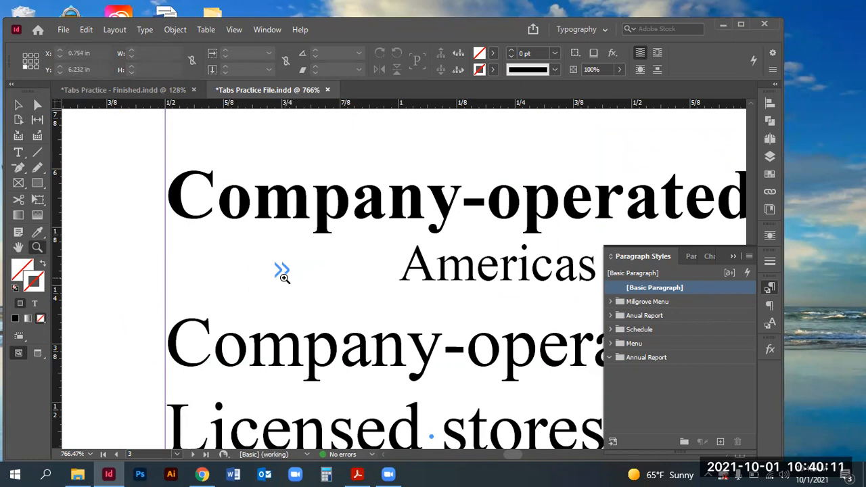
key("ctrl+0")
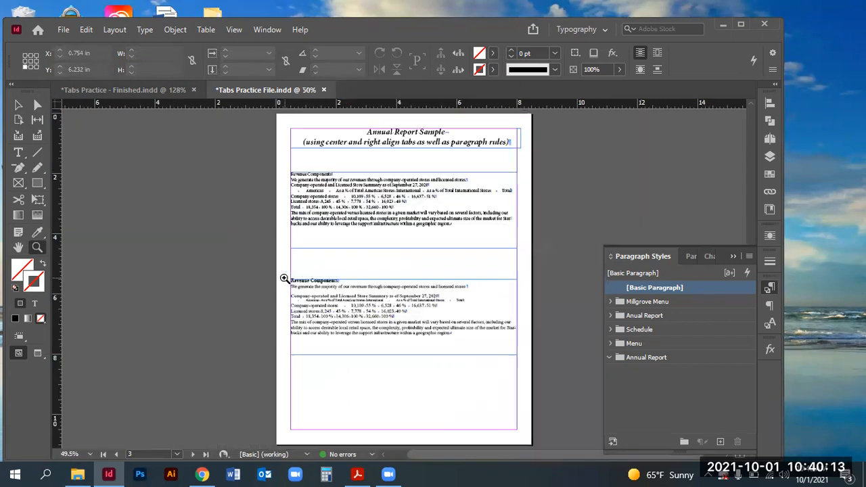
left_click_drag(281, 269, 534, 352)
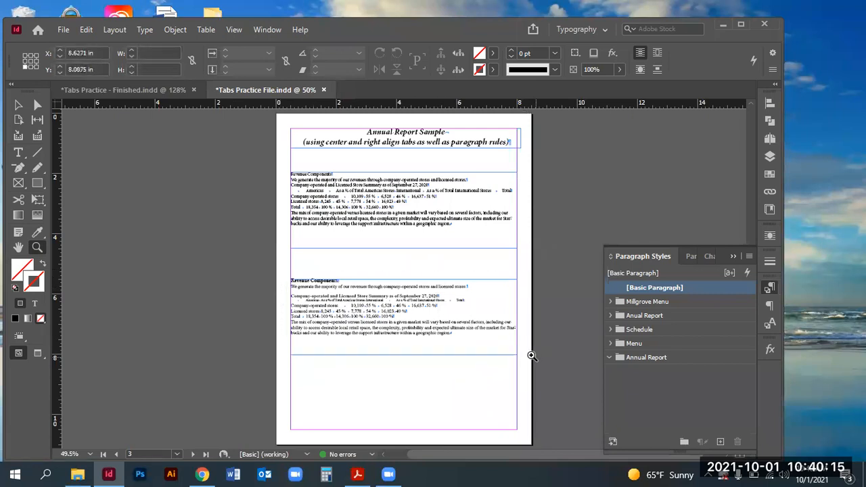
left_click(735, 256)
left_click(19, 152)
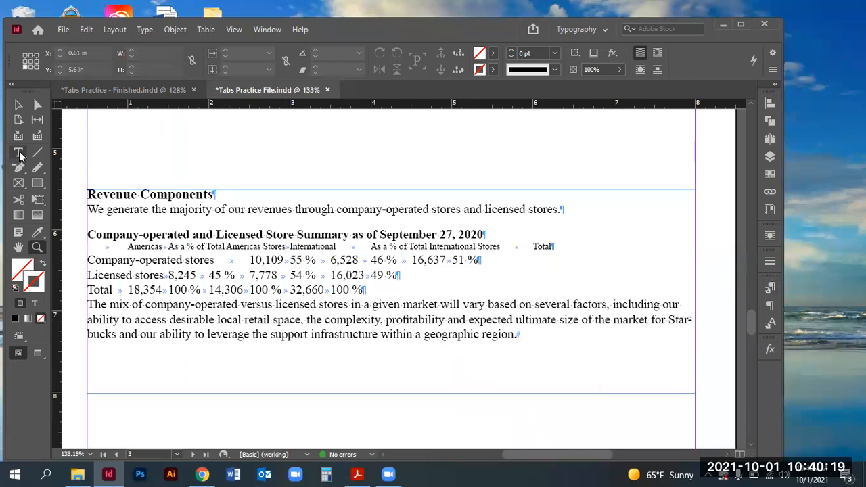
triple_click(217, 246)
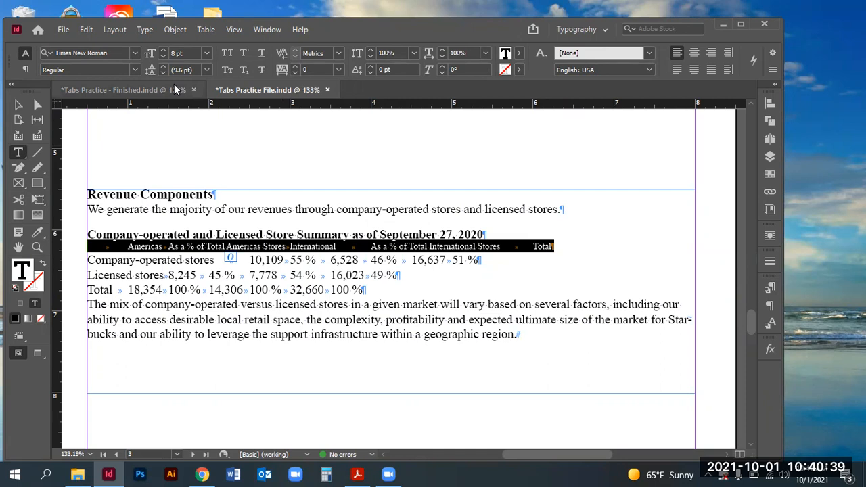
left_click(144, 29)
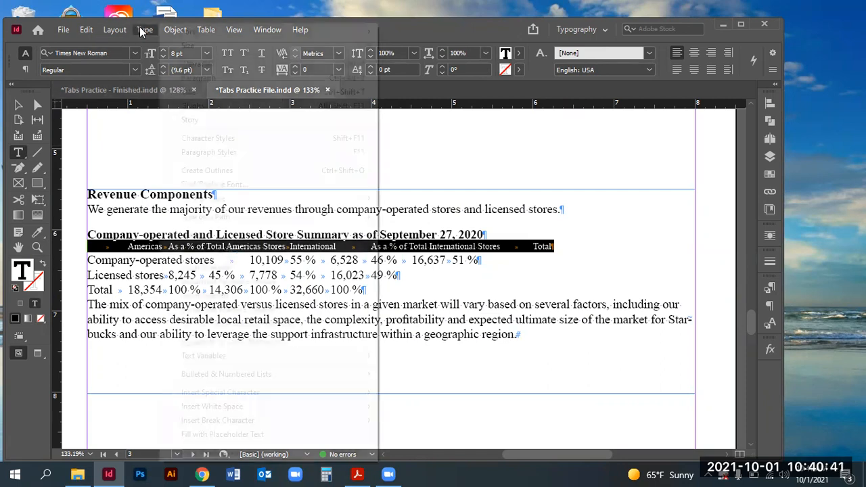
left_click(188, 91)
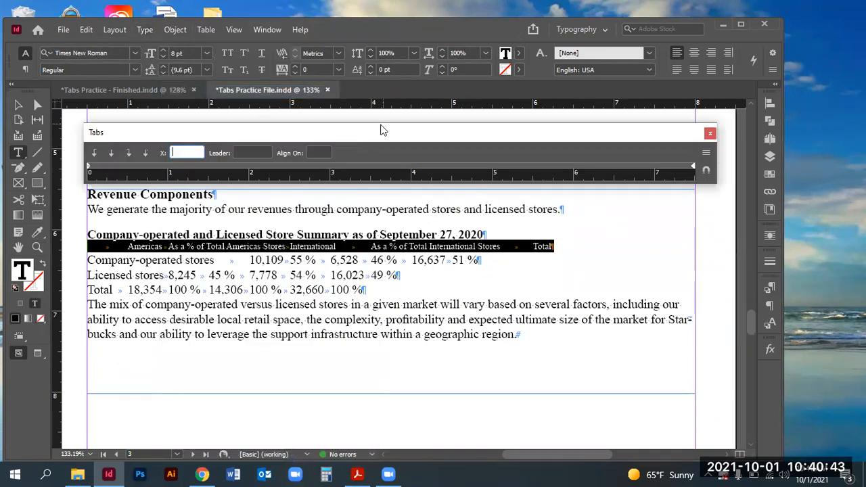
Step: Move the Tabs ruler away from the lower frame and realign it above the text frame
left_click_drag(406, 132, 576, 174)
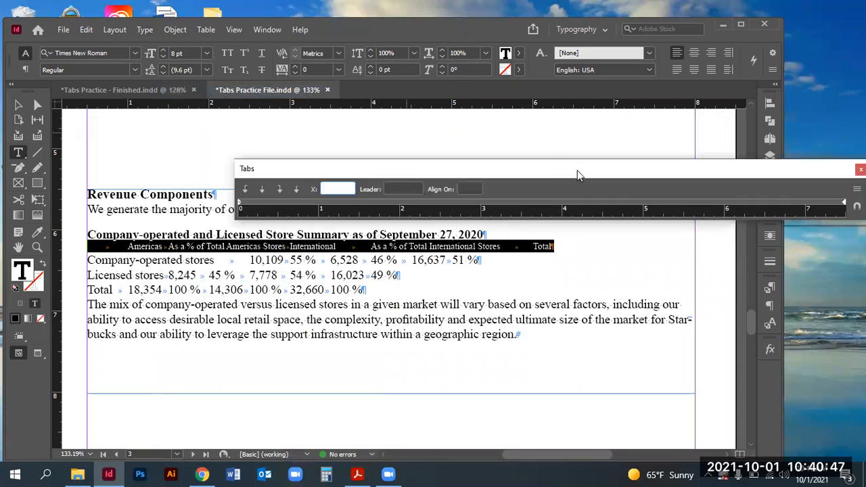
left_click(857, 205)
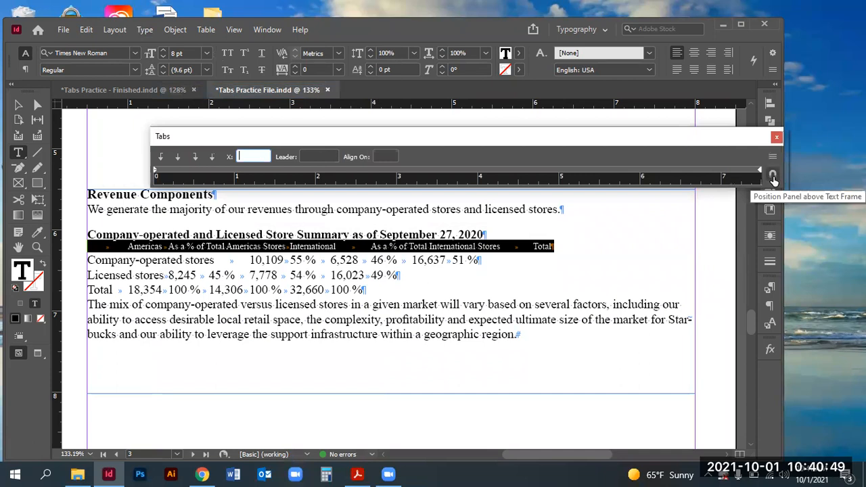
left_click(773, 178)
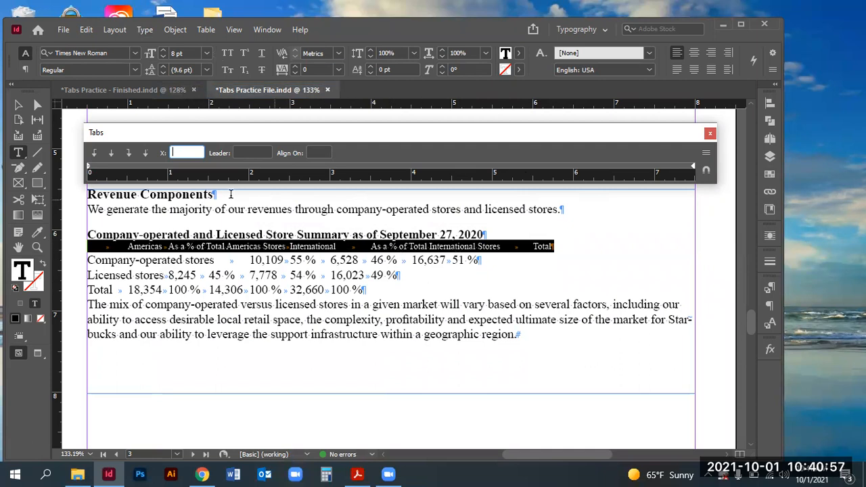
Step: Choose center-justified tabs for the column header row and compare its columns with the finished document's table
left_click(111, 154)
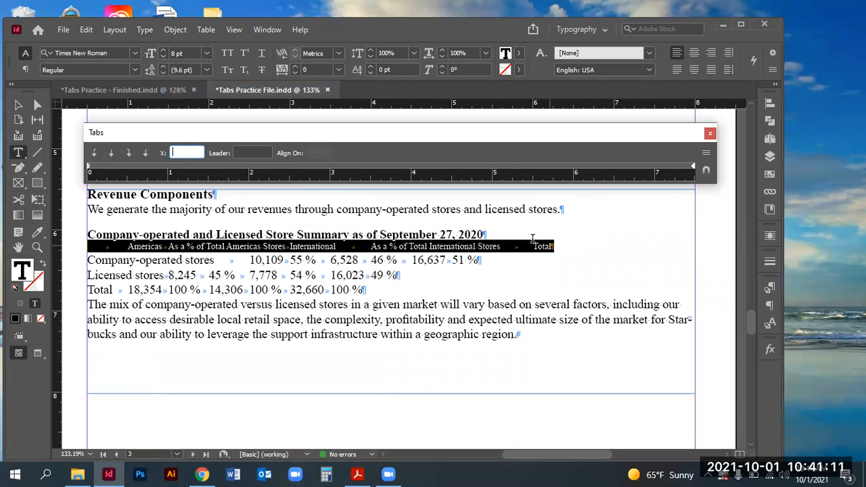
left_click(123, 90)
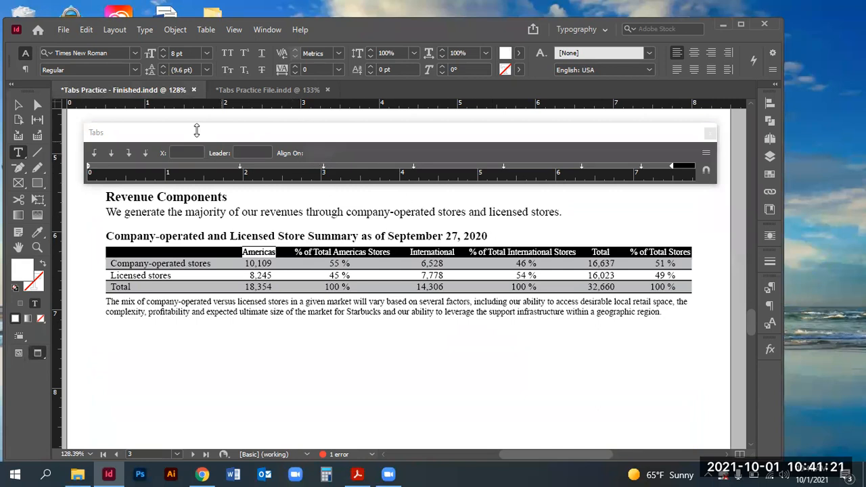
left_click(258, 91)
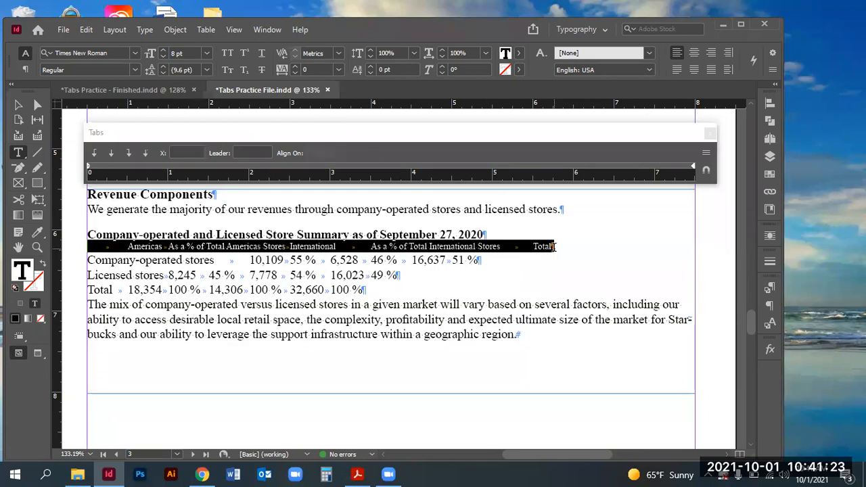
Step: Add a tab and the column heading "% of Total Stores" at the end of the header row
left_click(553, 247)
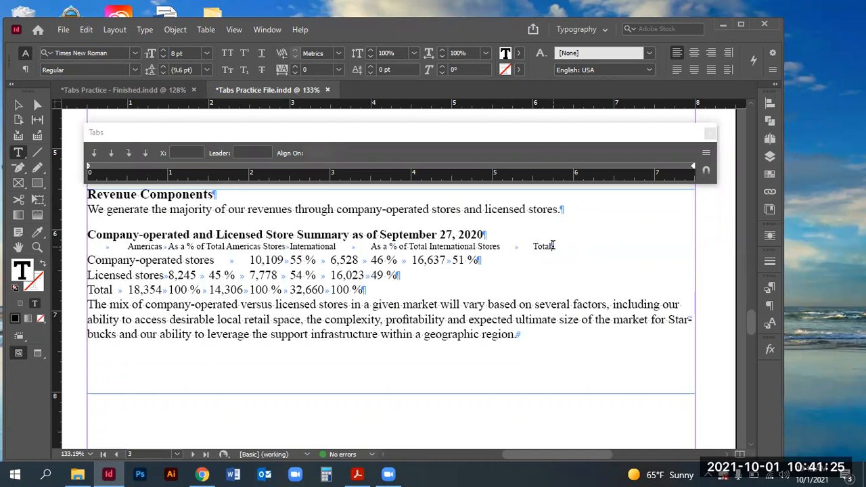
key("Tab")
type("% of To")
type("of To")
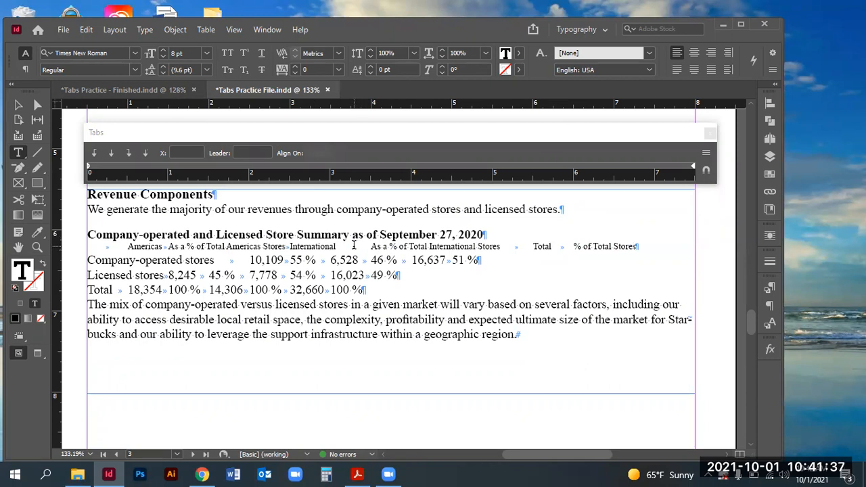
Step: Place five center-justified tab stops for the whole header row at about 2, 3.2, 4.5, 5.7 and 6.8 in
triple_click(353, 246)
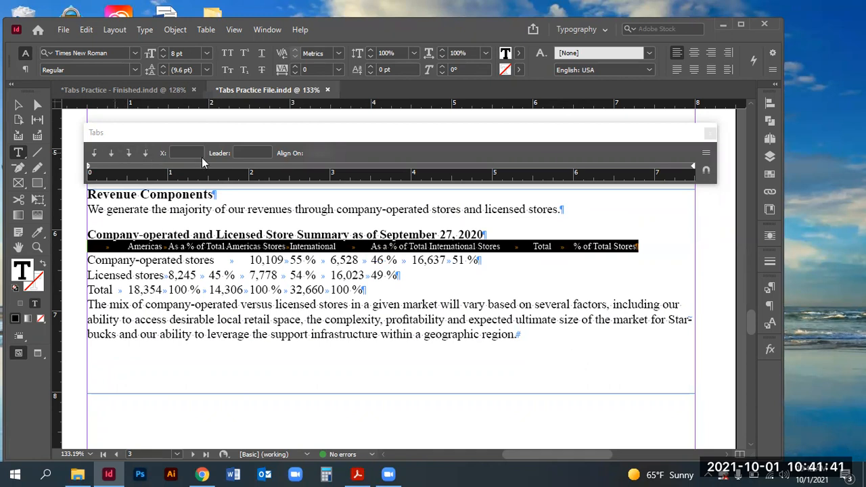
left_click(249, 167)
left_click(350, 166)
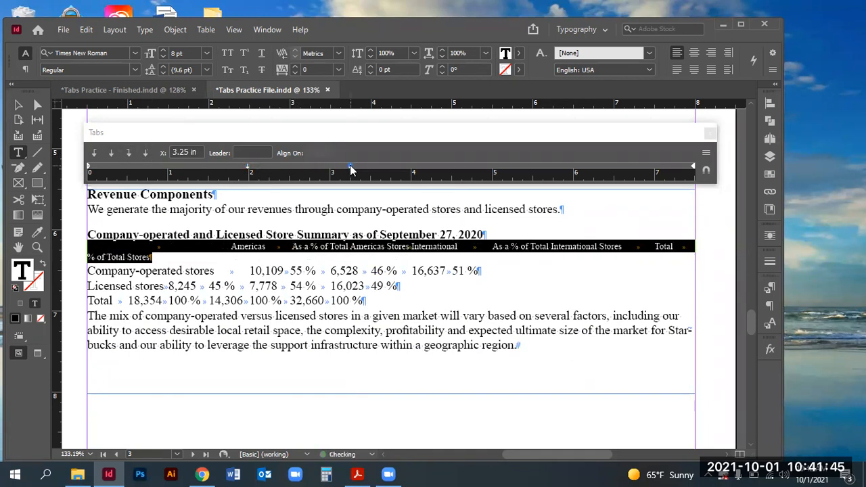
left_click_drag(350, 166, 345, 165)
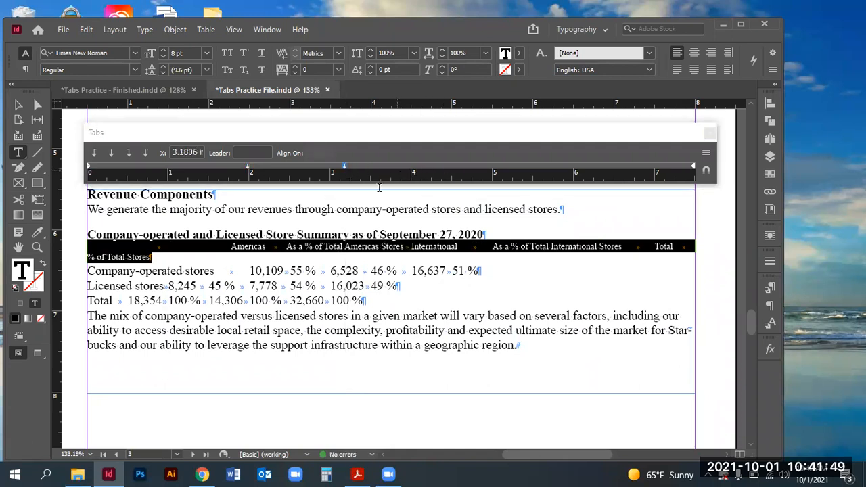
left_click(472, 165)
left_click_drag(472, 166, 453, 165)
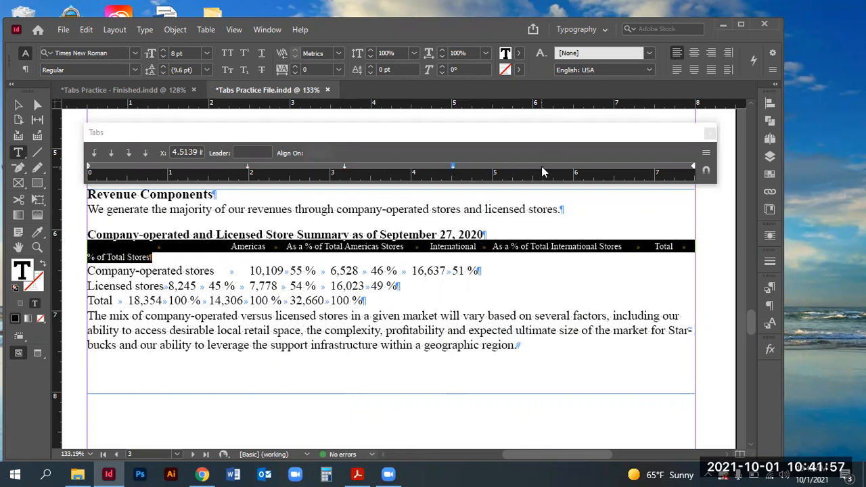
left_click(570, 168)
left_click_drag(572, 167, 553, 168)
left_click(615, 168)
left_click_drag(615, 168, 640, 167)
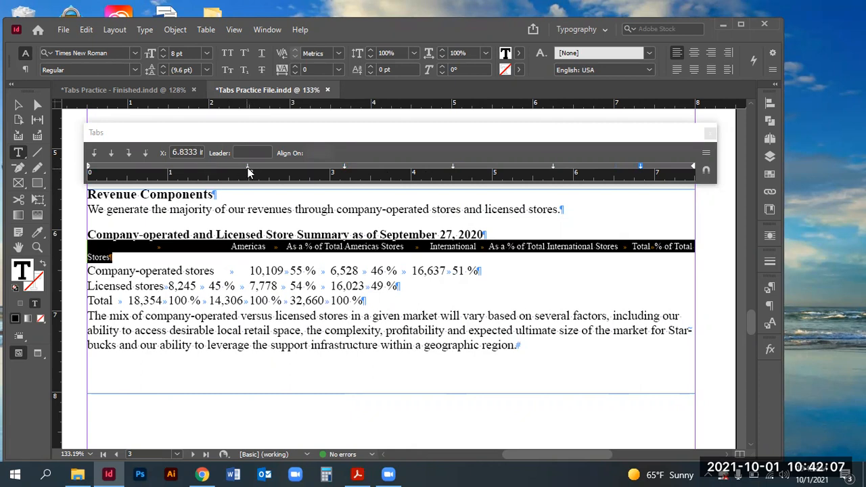
Step: Shift the header row's five tab stops back to about 1.83, 2.93, 4.17, 5.3 and 6.4 in
left_click_drag(247, 167, 236, 167)
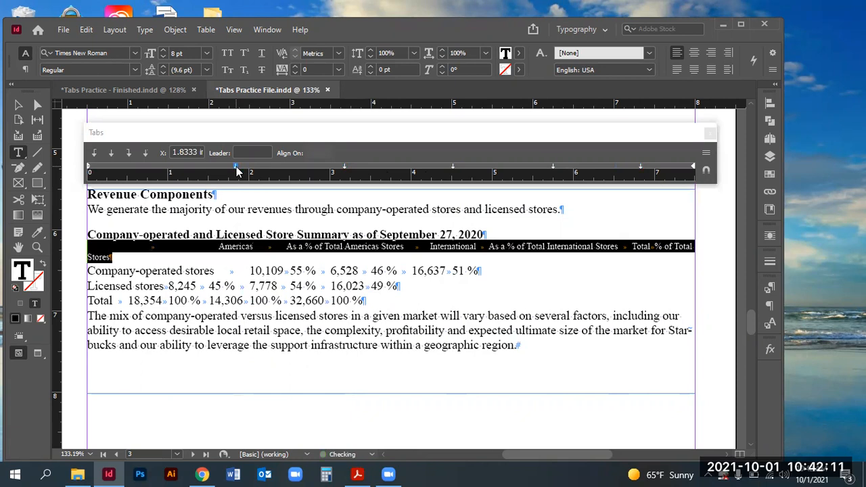
left_click_drag(344, 169, 325, 169)
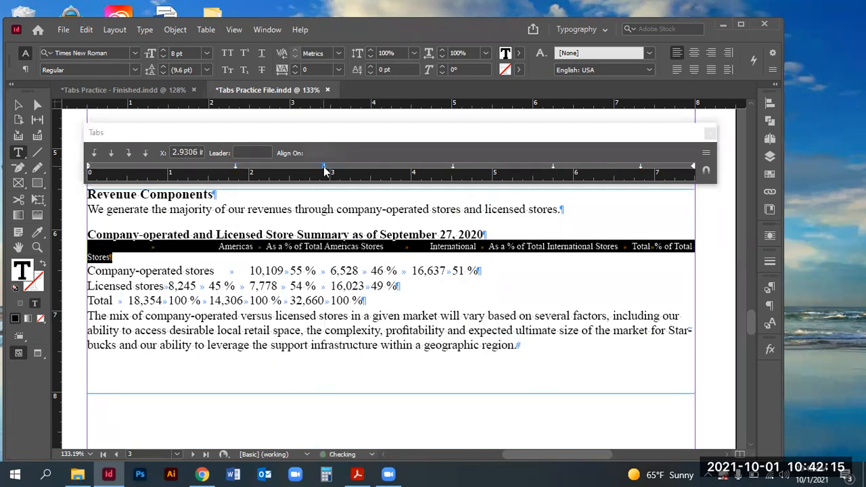
left_click_drag(452, 167, 425, 173)
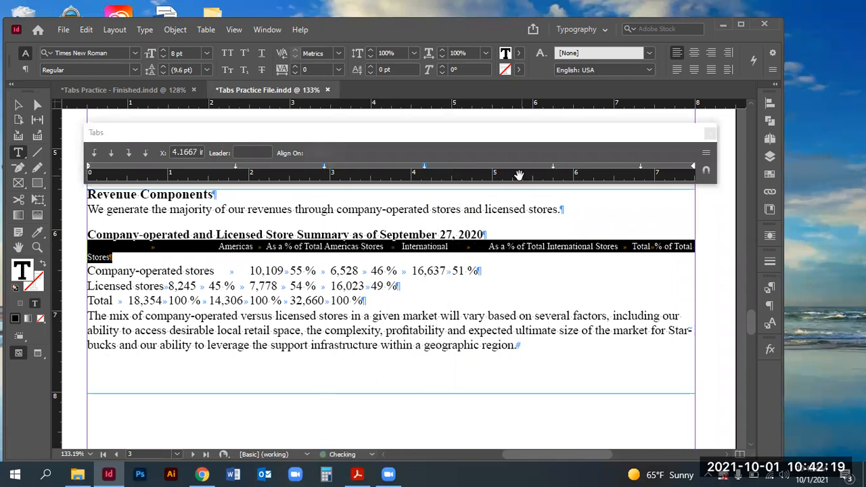
left_click_drag(552, 167, 519, 170)
left_click_drag(641, 167, 608, 170)
Step: Add a sixth tab stop for the % of Total Stores heading and position it at about 7.06 in
left_click(668, 166)
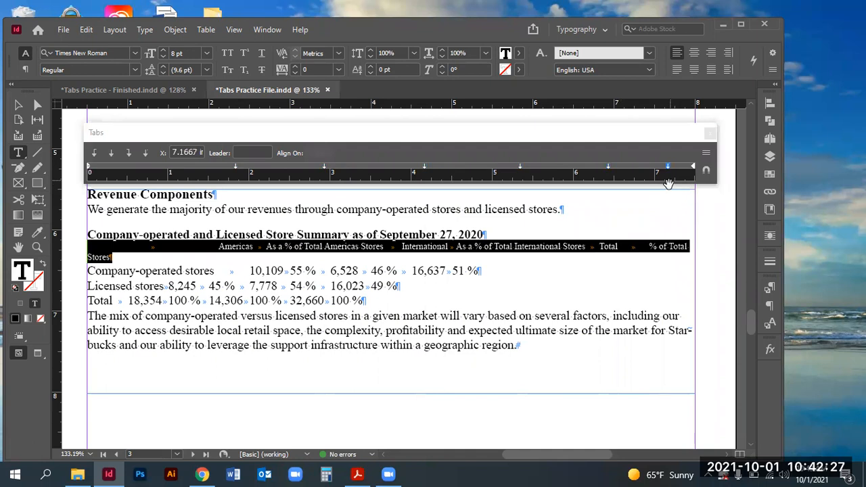
left_click_drag(667, 167, 675, 178)
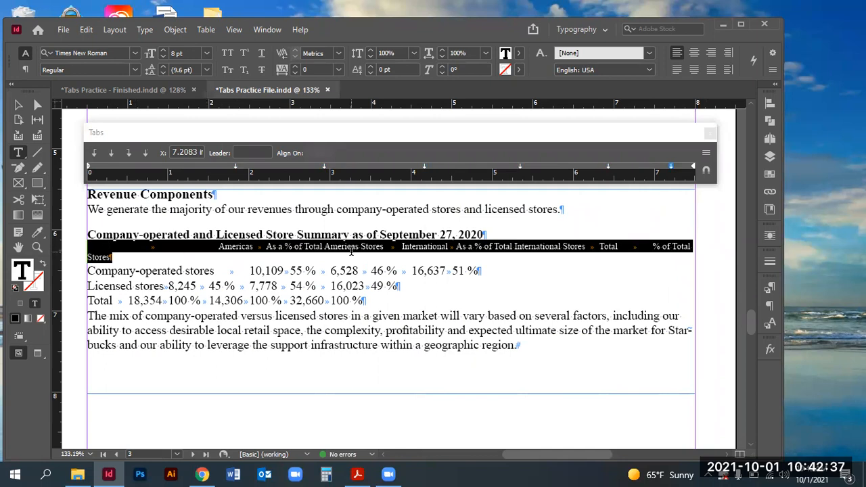
left_click_drag(670, 166, 660, 172)
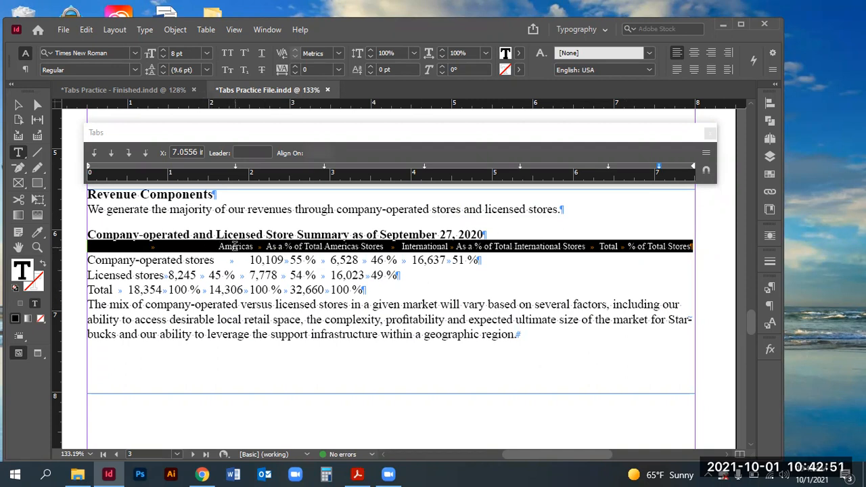
Step: Compare the header spacing with the finished document and move the practice file's Americas tab stop to about 1.74 in
left_click(123, 89)
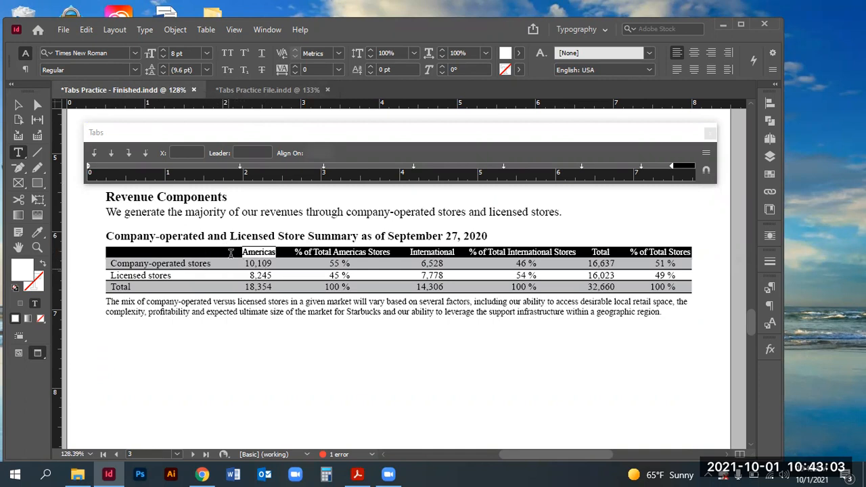
left_click(253, 94)
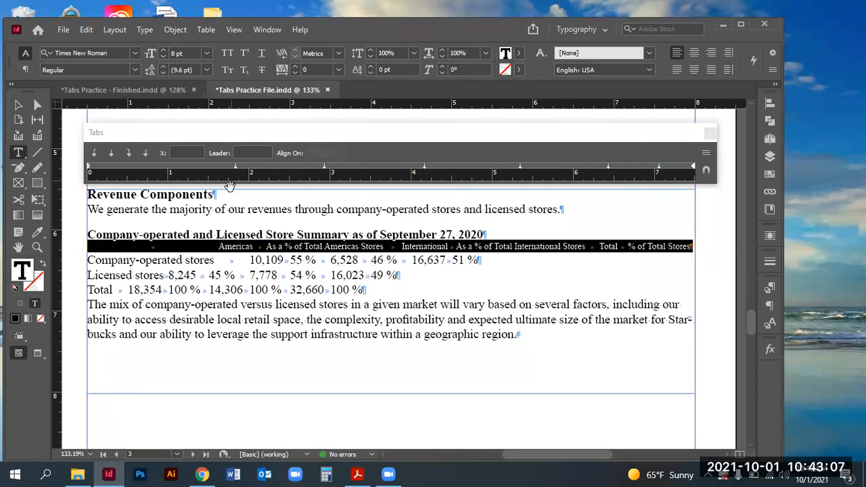
left_click_drag(236, 166, 231, 168)
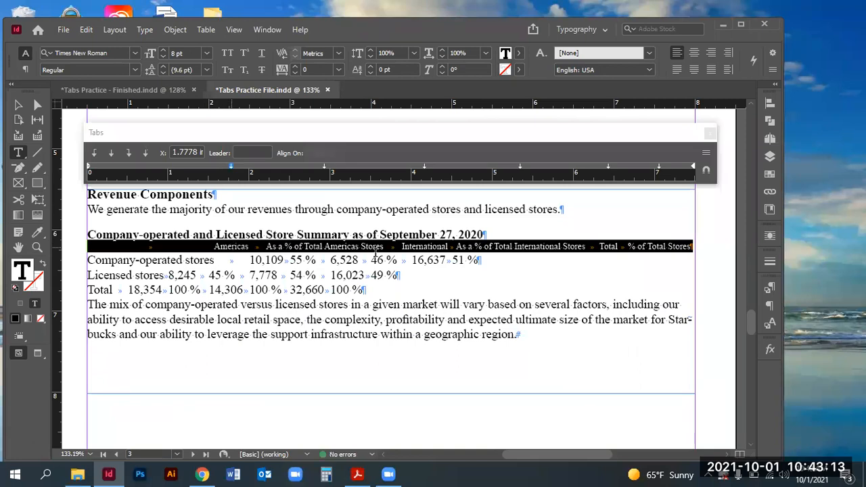
left_click_drag(231, 166, 227, 166)
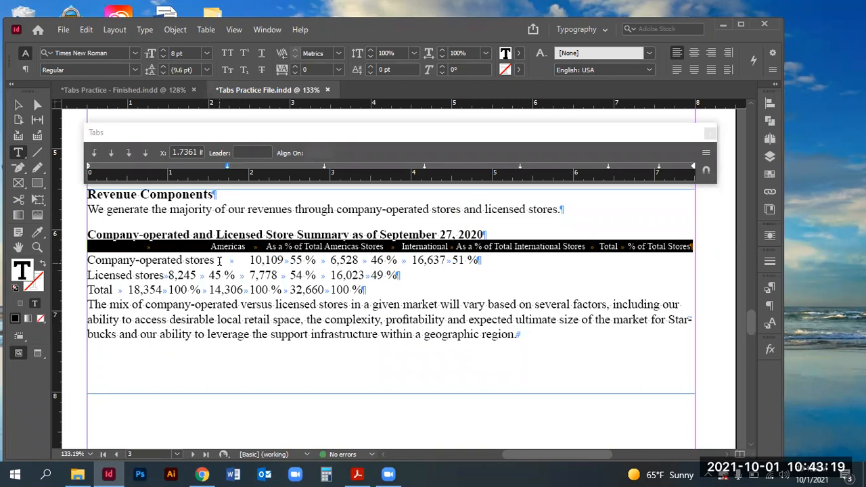
left_click(228, 166)
Step: Fine-tune the tab stops of the Americas percentage and International headings to about 2.86 and 4.07 in
left_click(324, 166)
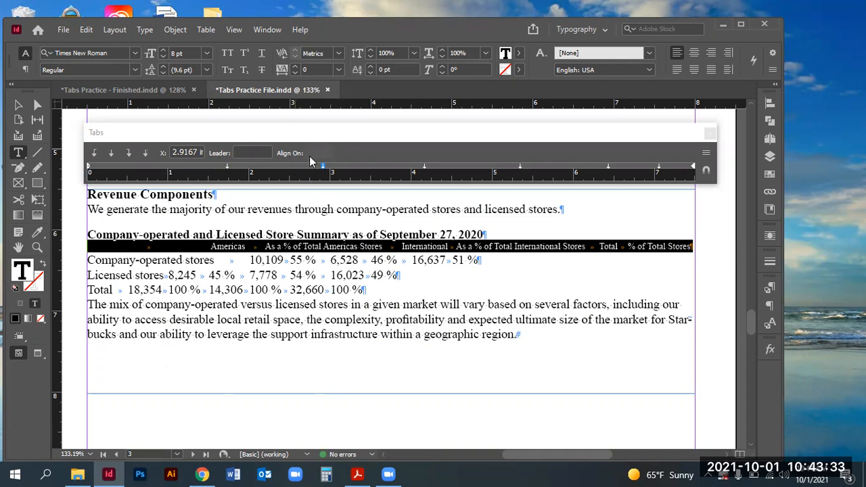
left_click_drag(322, 166, 319, 166)
left_click_drag(423, 165, 418, 165)
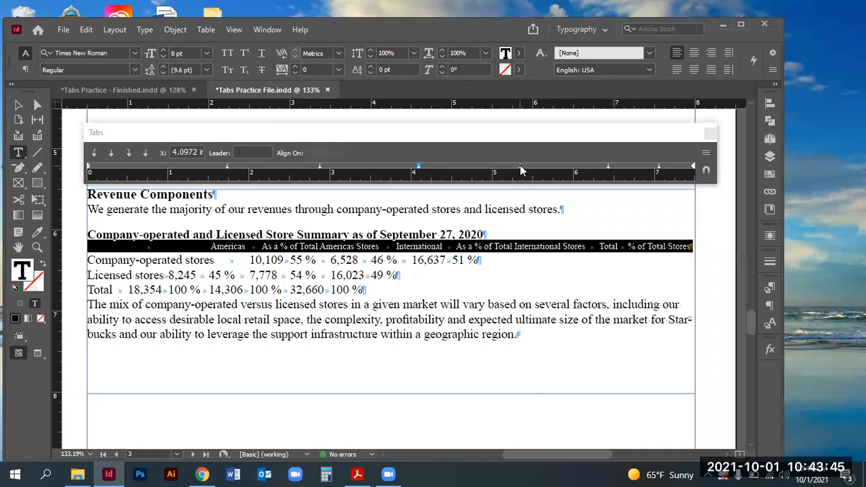
left_click(320, 166)
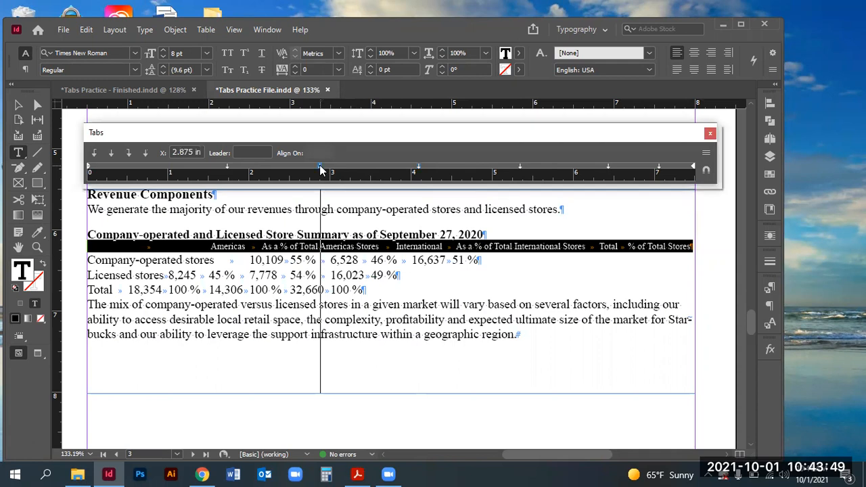
left_click(418, 166)
left_click_drag(419, 171, 417, 171)
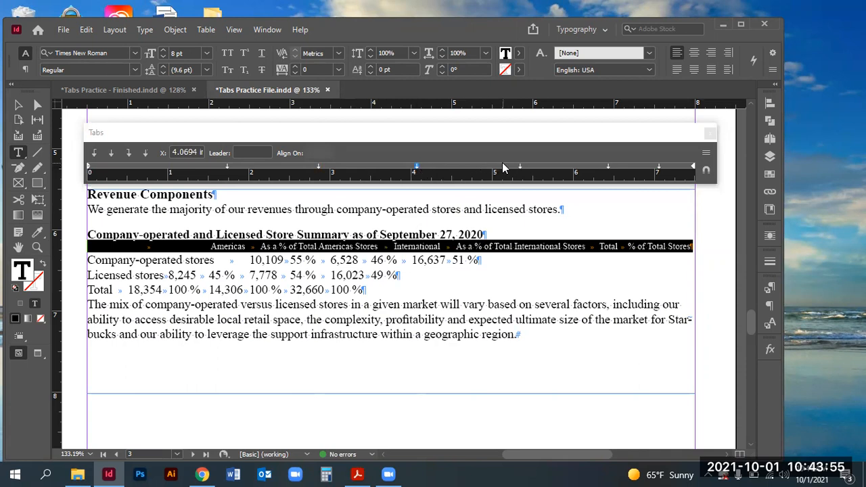
Step: Set the International percentage, Total and Americas tab stops to about 5.33, 6.42 and 1.75 in, and close the Tabs ruler
left_click(520, 166)
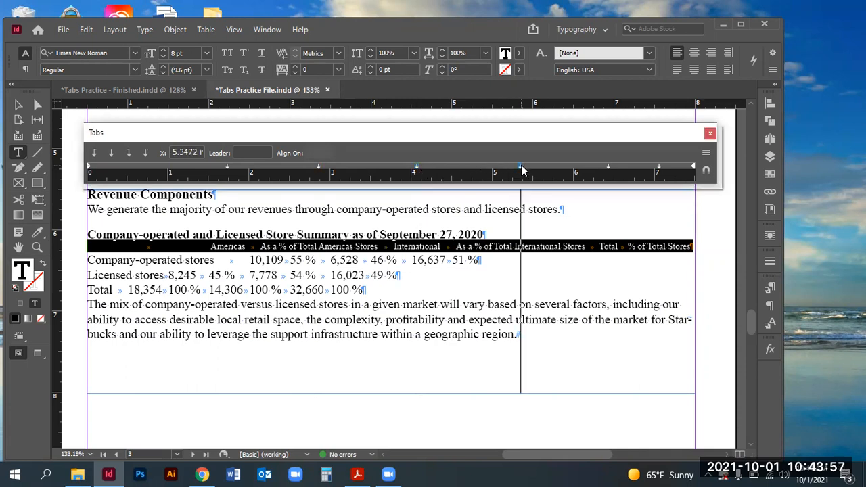
left_click_drag(521, 166, 520, 166)
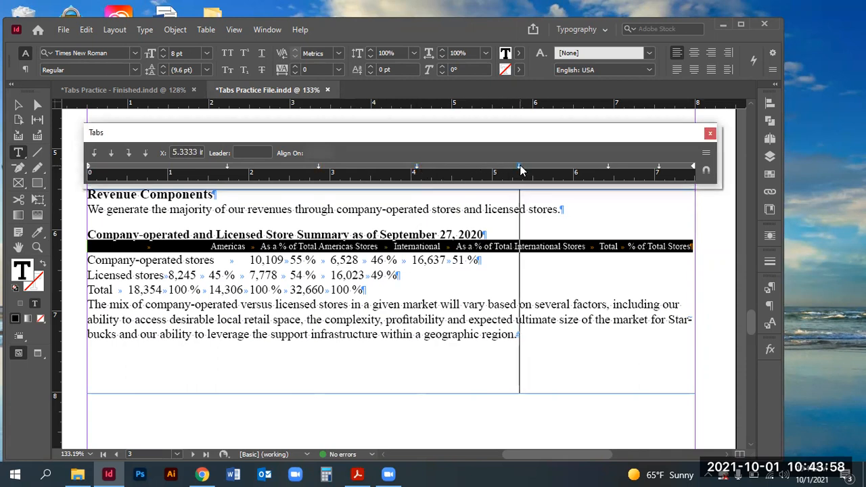
left_click(607, 167)
left_click_drag(606, 168, 608, 171)
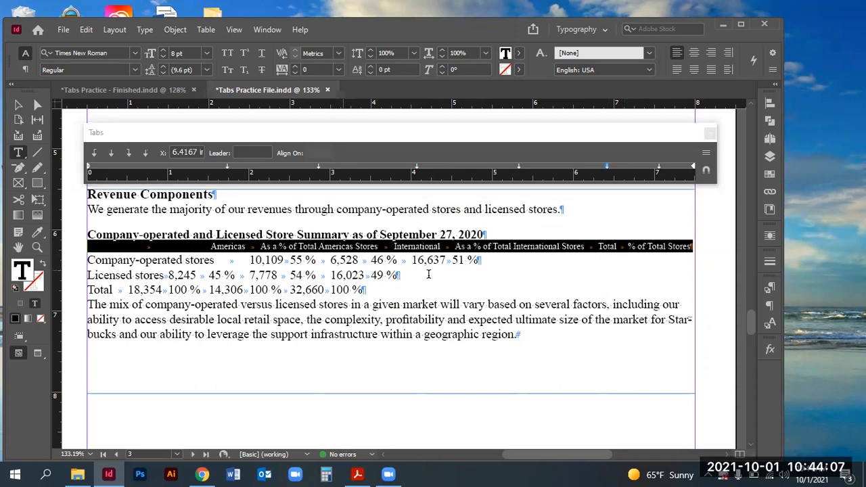
left_click_drag(228, 166, 228, 166)
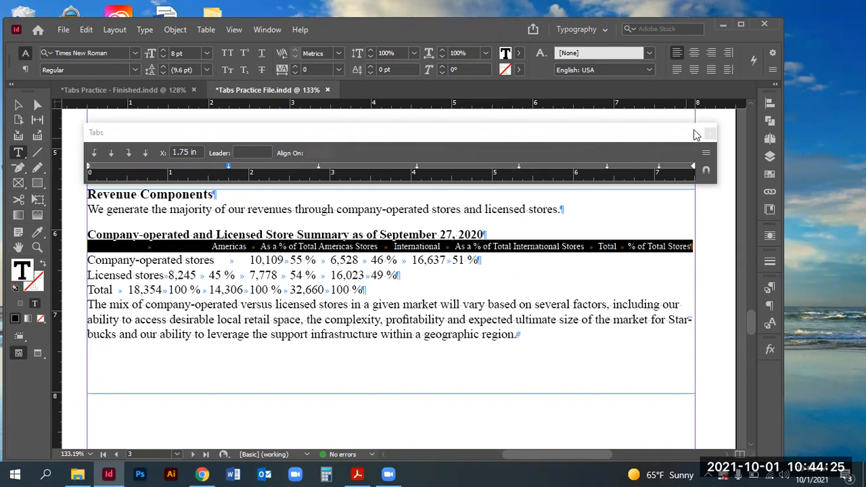
left_click(710, 133)
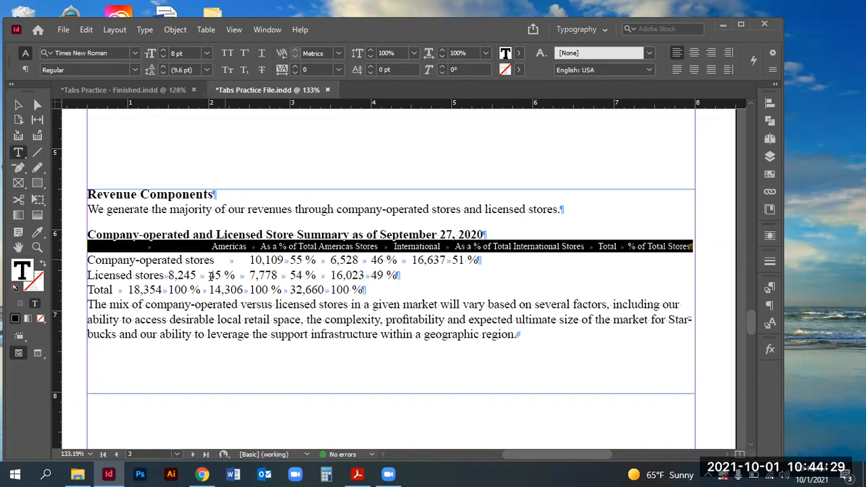
Step: Check the header row's look in the finished document and color the practice file's header row text [Paper]
left_click(125, 89)
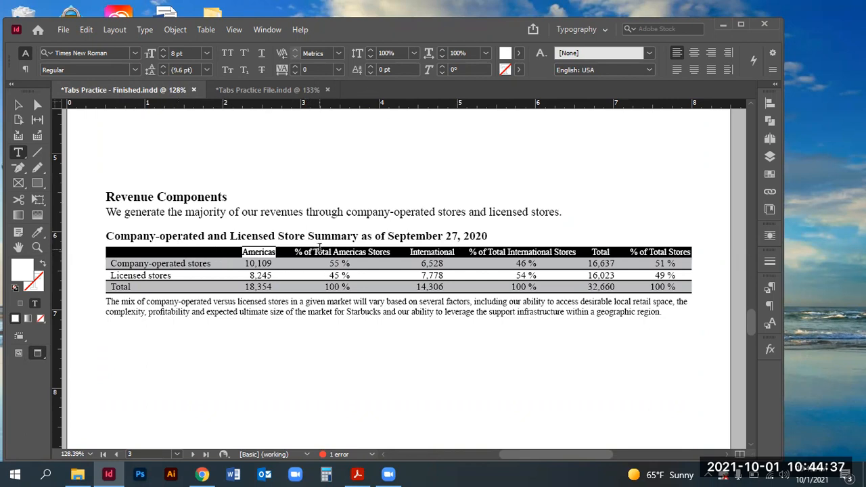
left_click(250, 89)
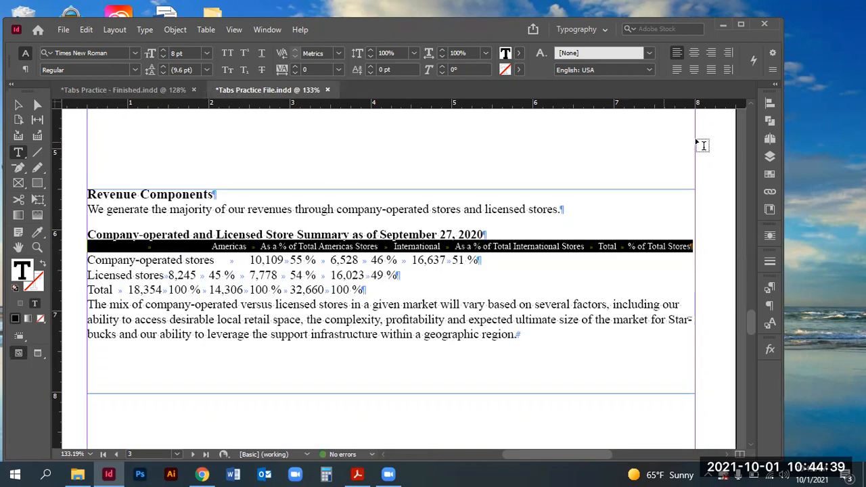
left_click(770, 176)
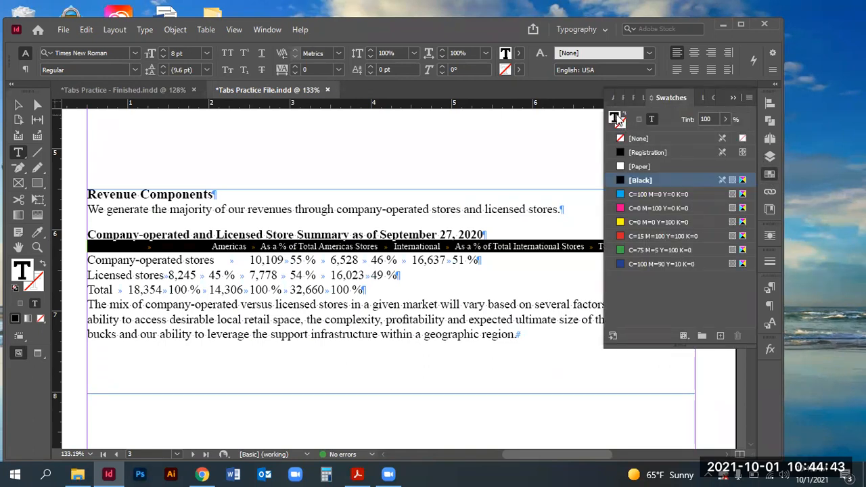
left_click(639, 167)
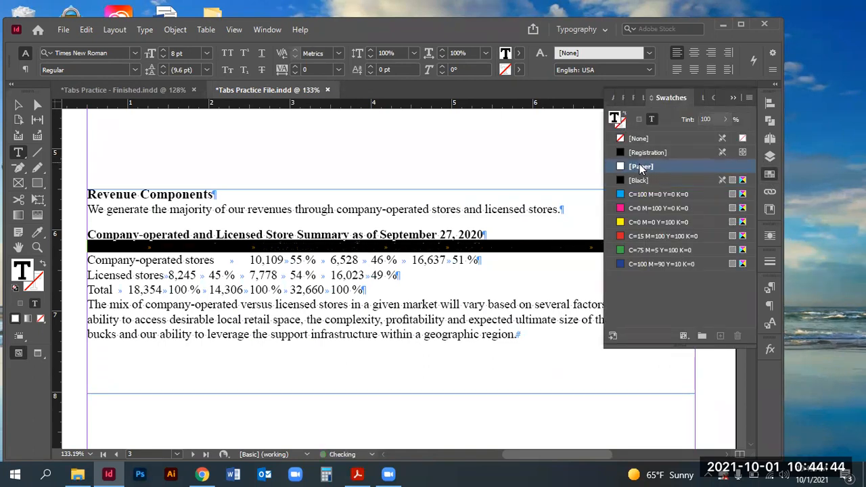
Step: Turn on a paragraph rule above for the header row and move the dialog clear of the table
left_click(772, 71)
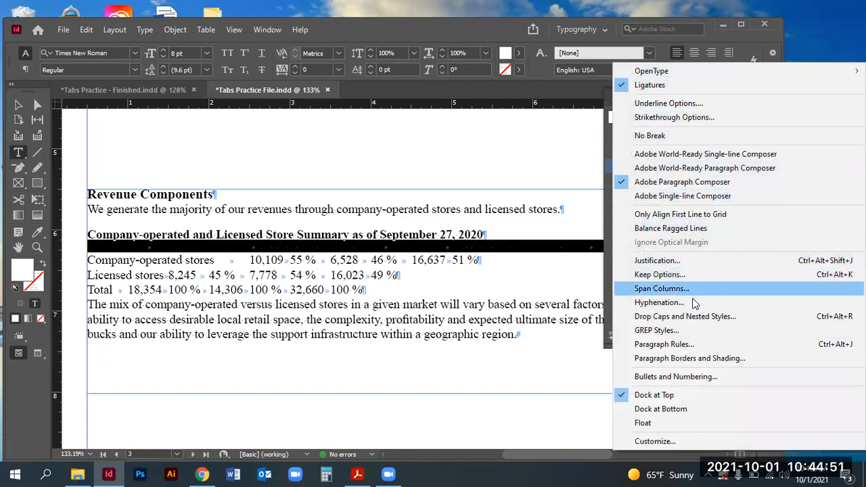
left_click(689, 345)
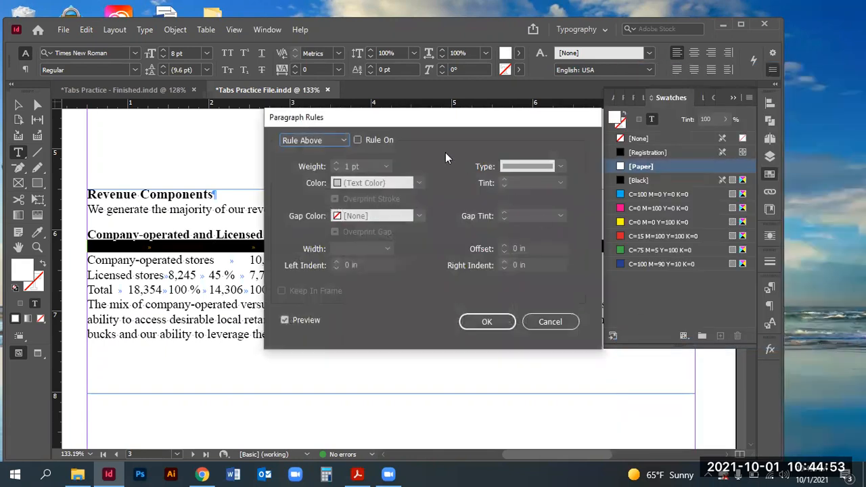
left_click(355, 139)
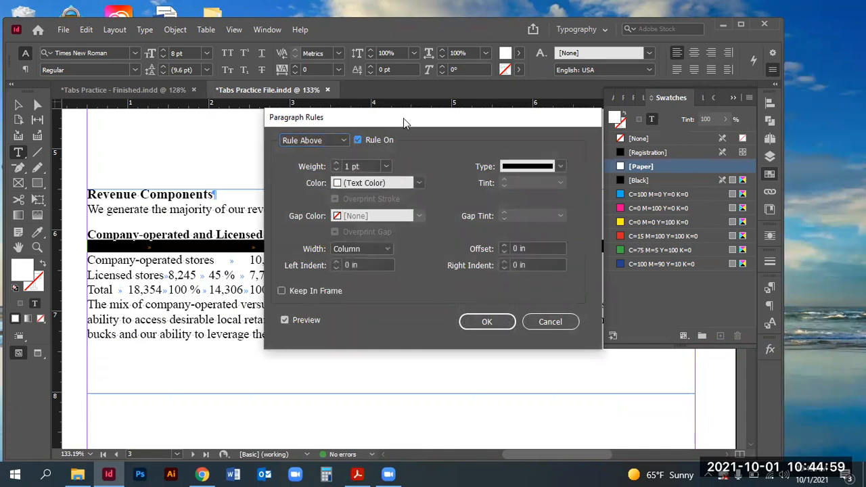
left_click_drag(405, 123, 593, 108)
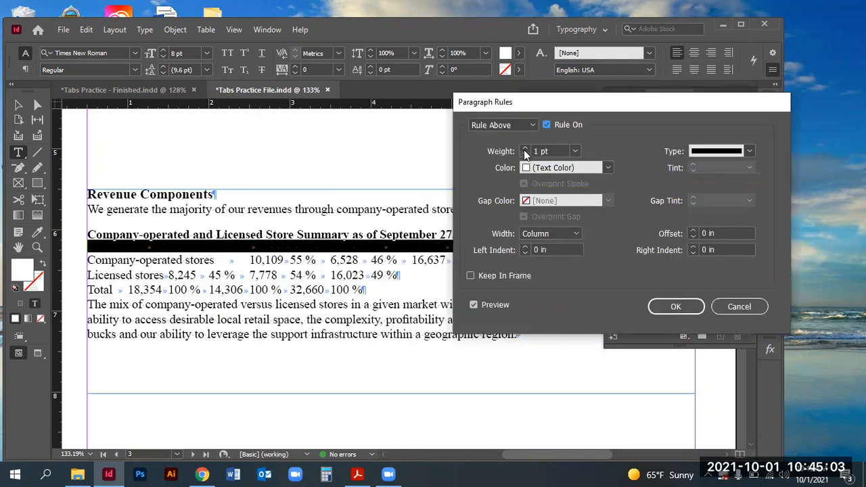
Step: Set the header row's rule above to a 10 pt weight in [Black]
left_click(525, 148)
left_click(525, 148)
left_click_drag(525, 148, 525, 149)
left_click(524, 149)
left_click(525, 148)
left_click(525, 149)
left_click(525, 149)
left_click_drag(525, 154, 525, 155)
left_click(525, 154)
left_click(525, 155)
left_click(525, 155)
left_click(608, 168)
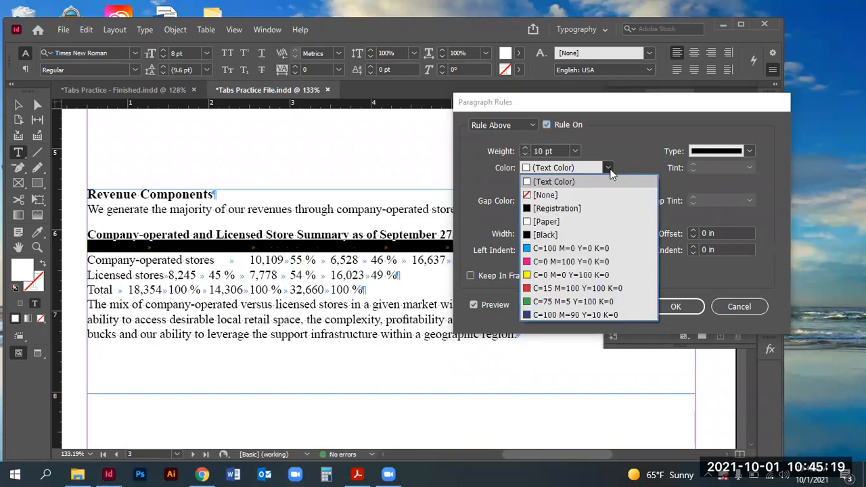
left_click(564, 236)
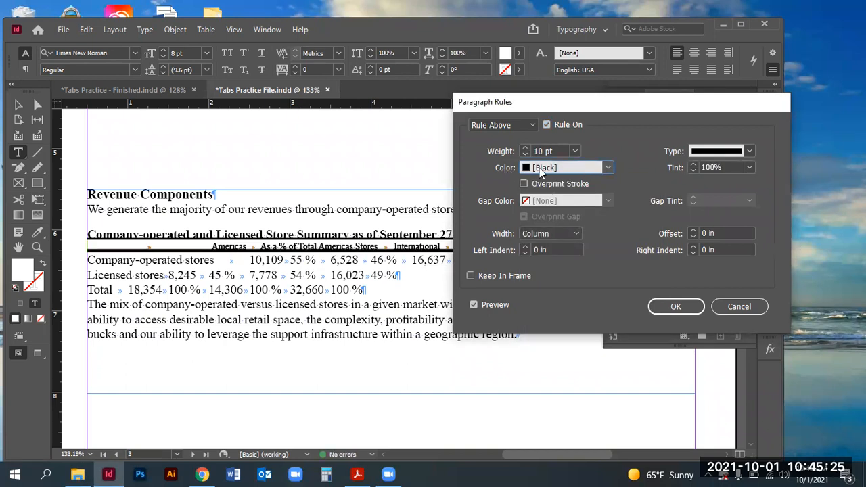
Step: Try an 8 pt weight and a 0.0625 in offset for the rule above, then restore 0 in and 10 pt
left_click(524, 154)
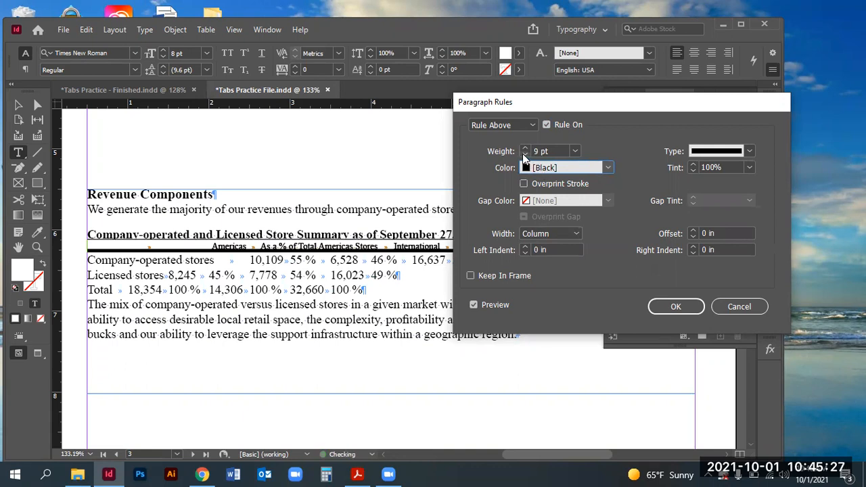
left_click(523, 154)
left_click(694, 232)
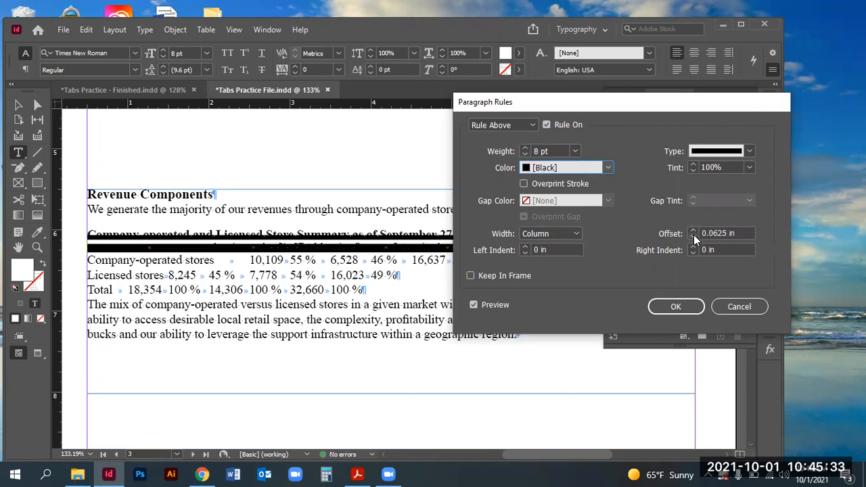
left_click(692, 236)
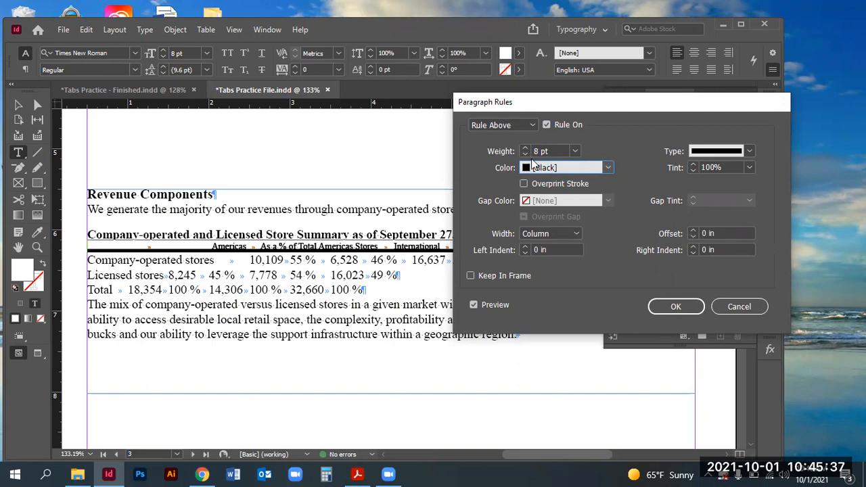
left_click(524, 148)
left_click(524, 148)
Step: Set the offset of the header row's rule above to -0.03 in and apply the paragraph rule
left_click(692, 236)
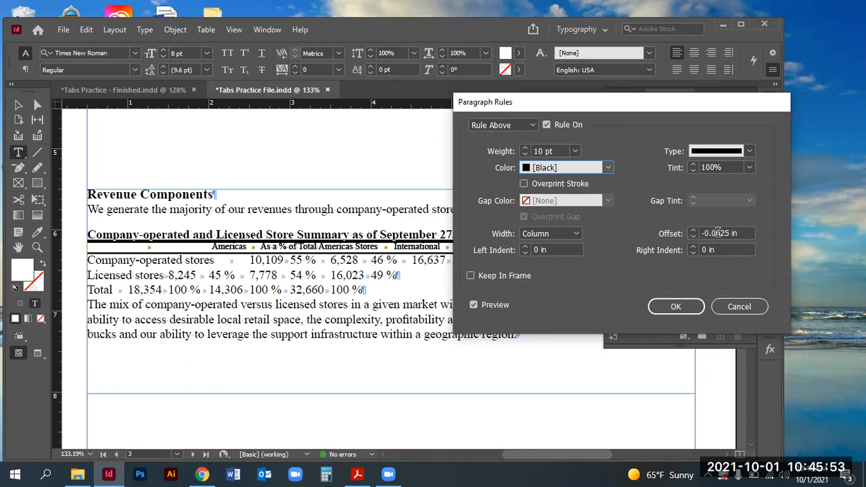
left_click(694, 230)
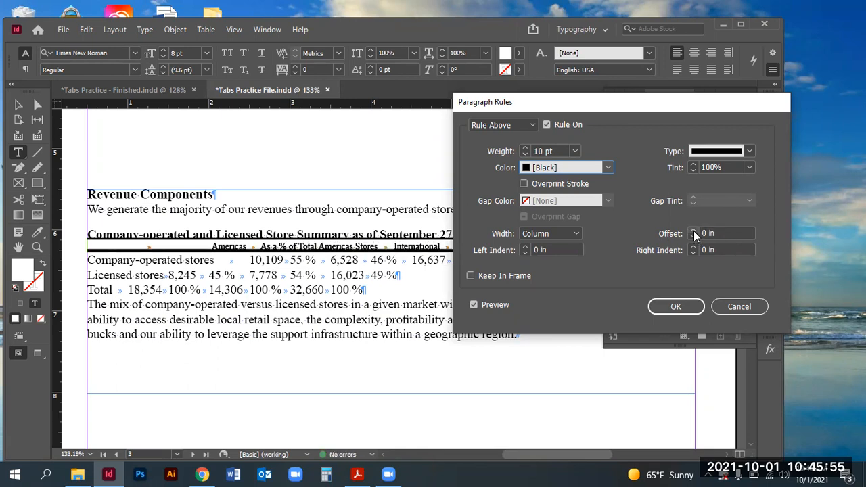
left_click(693, 236)
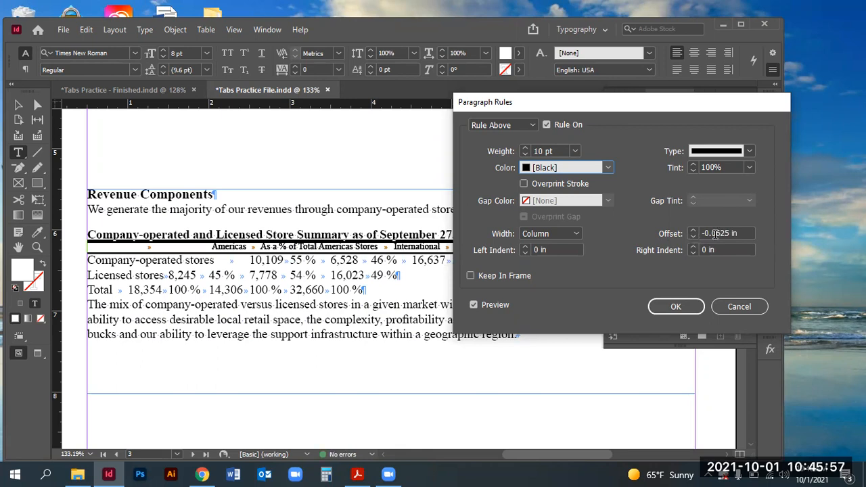
left_click_drag(716, 233, 730, 234)
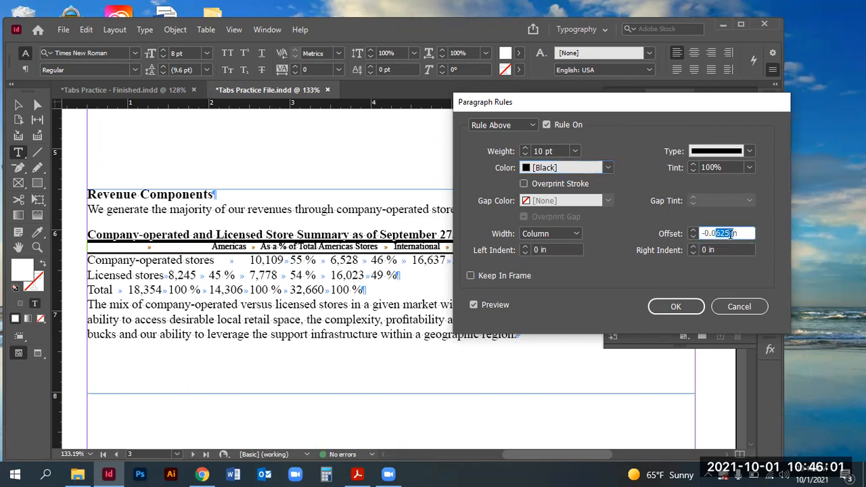
type("3")
key("Tab")
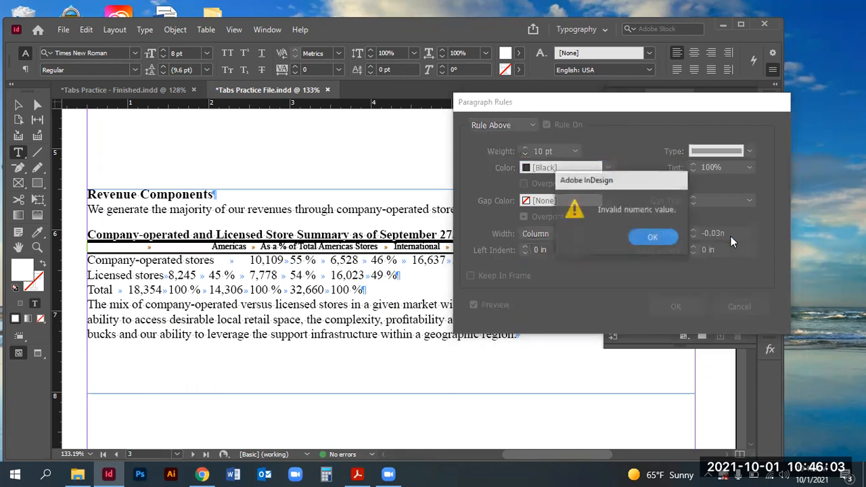
left_click(650, 237)
left_click(714, 232)
triple_click(715, 232)
left_click(715, 232)
left_click_drag(715, 232, 728, 233)
type("3")
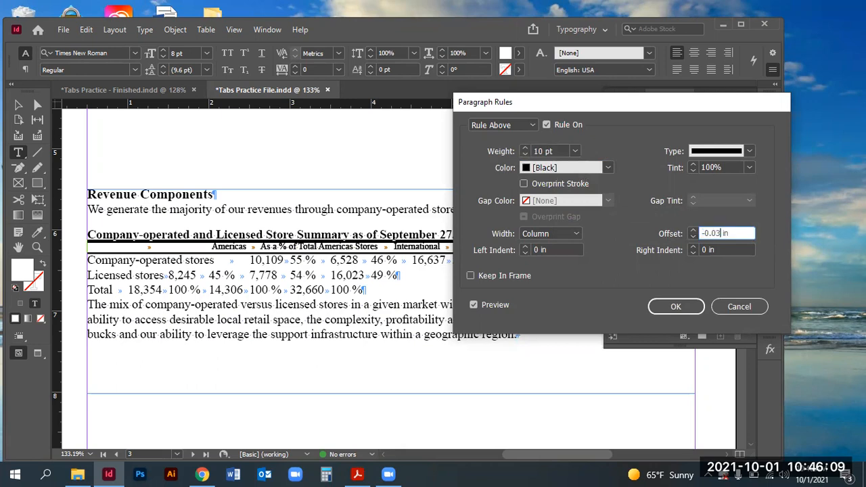
key("Tab")
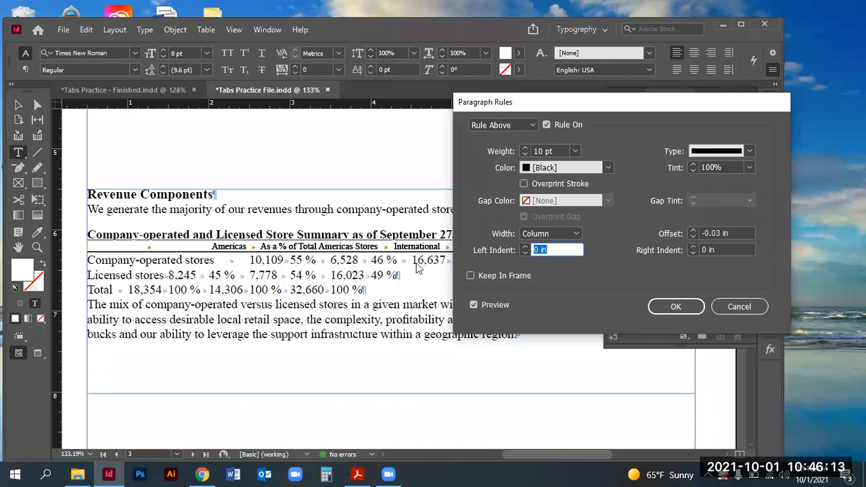
left_click(671, 308)
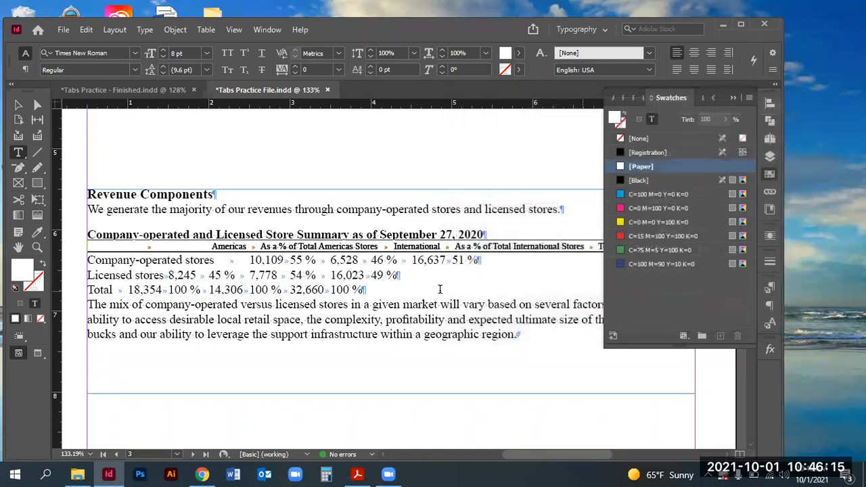
left_click(406, 290)
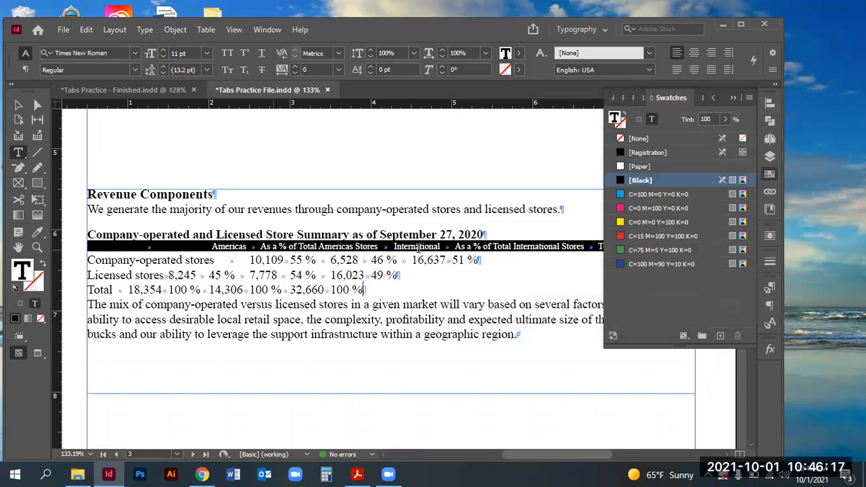
Step: Collapse the Swatches panel and set the header row's space before to 0.0625 in
left_click(732, 98)
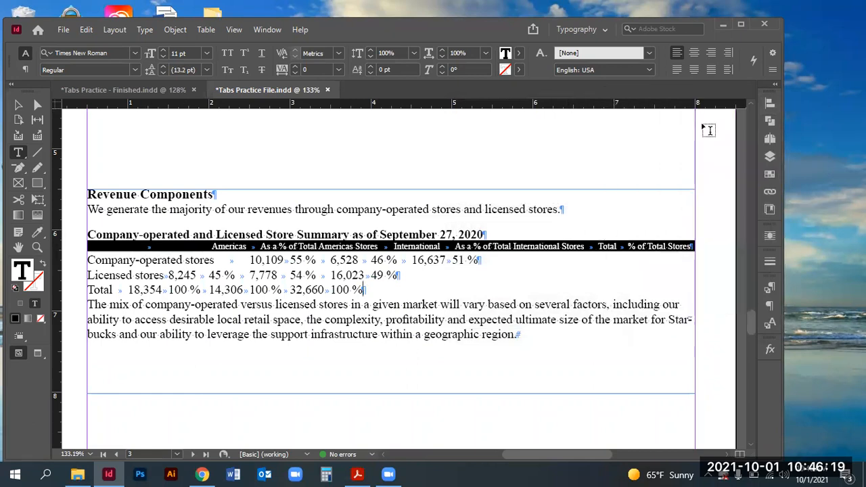
left_click(242, 248)
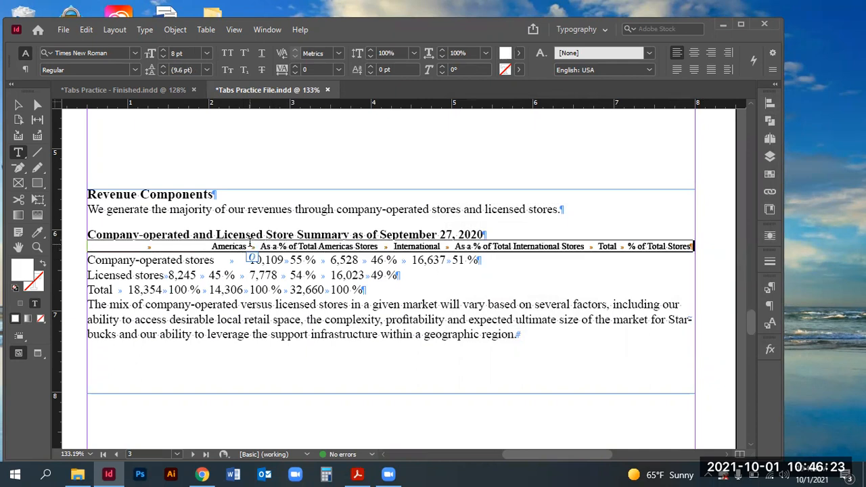
left_click(25, 69)
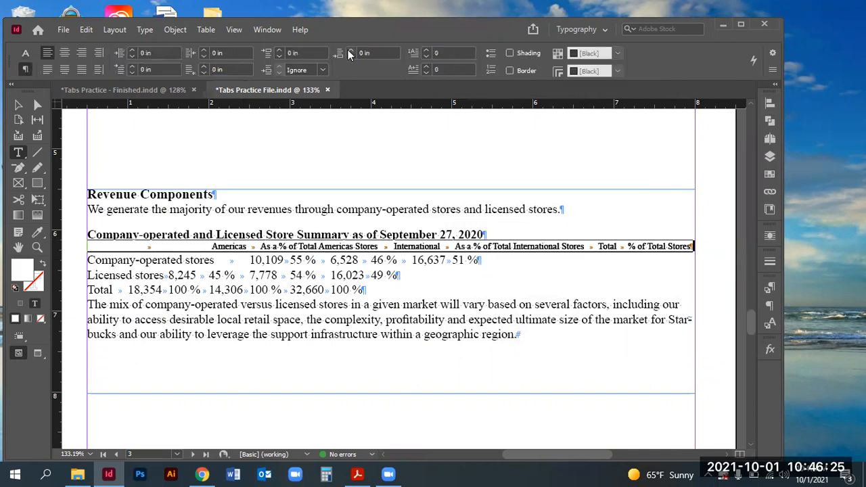
left_click(279, 49)
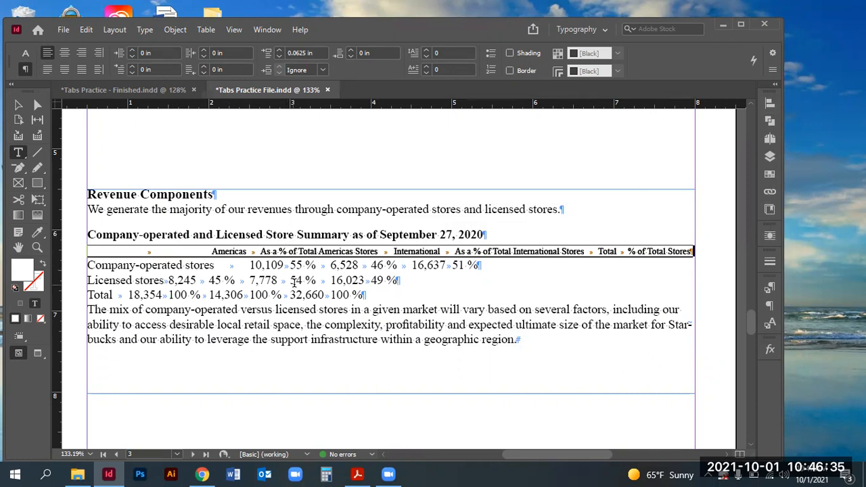
left_click(236, 308)
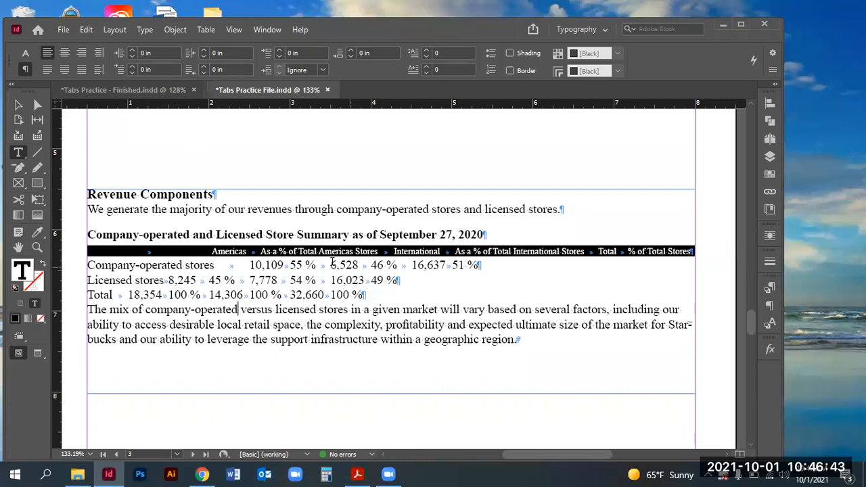
Step: Check the first data row's text formatting in the finished document and set the practice file's Company-operated stores row to 9 pt with 10 pt leading
left_click(128, 92)
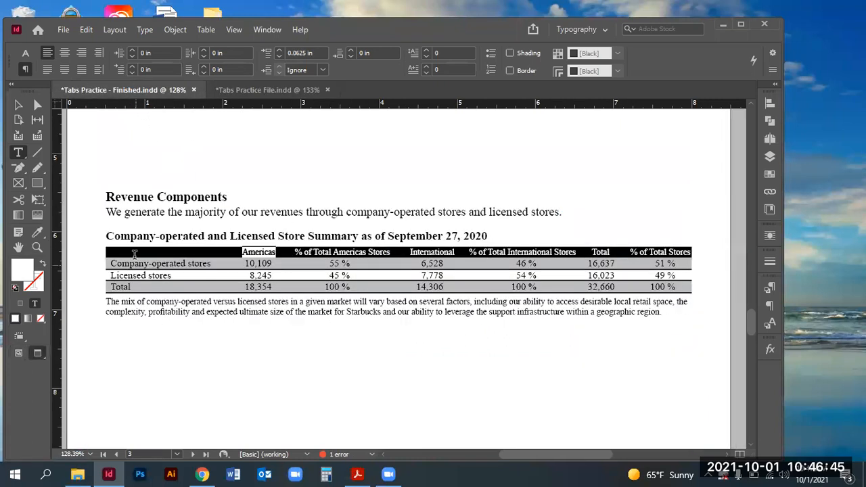
left_click(25, 53)
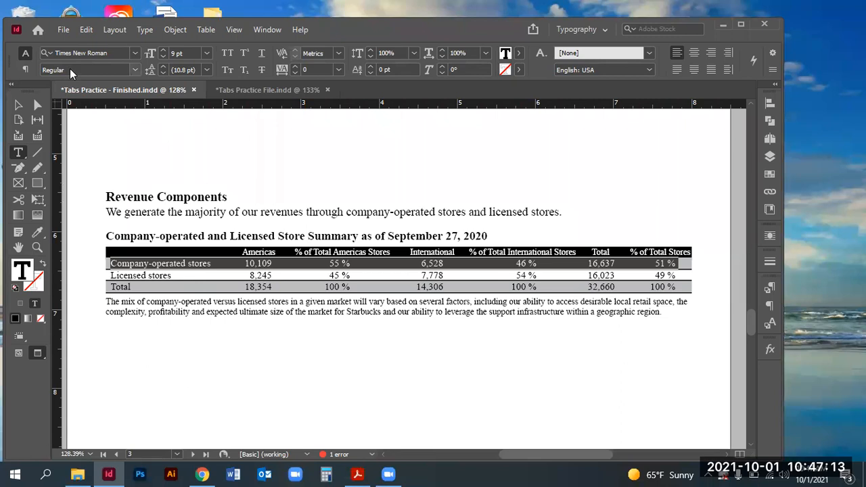
left_click(269, 89)
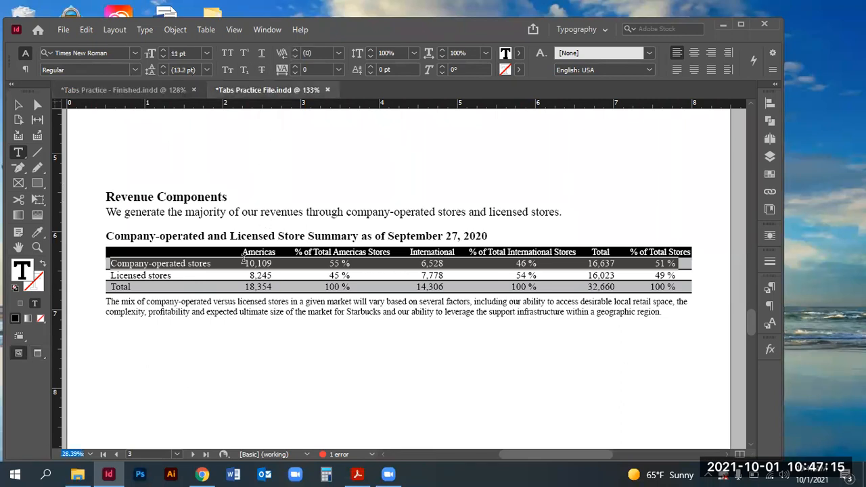
triple_click(201, 263)
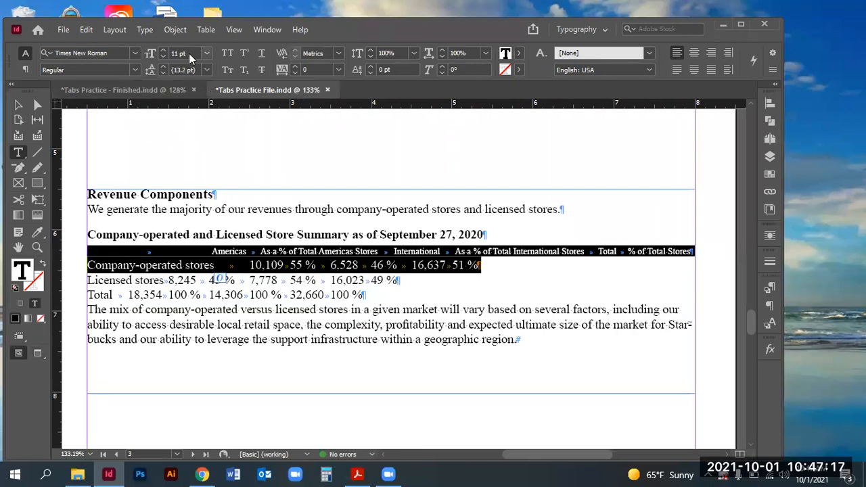
left_click(152, 55)
type("9")
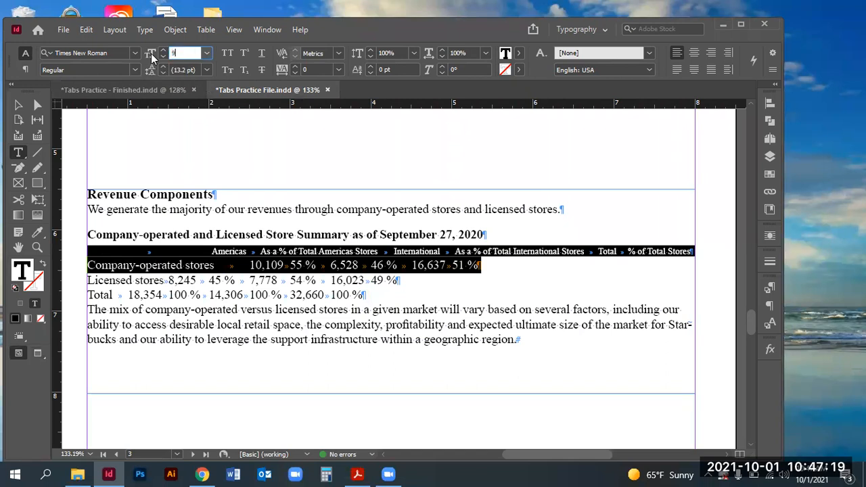
key("Tab")
type("10")
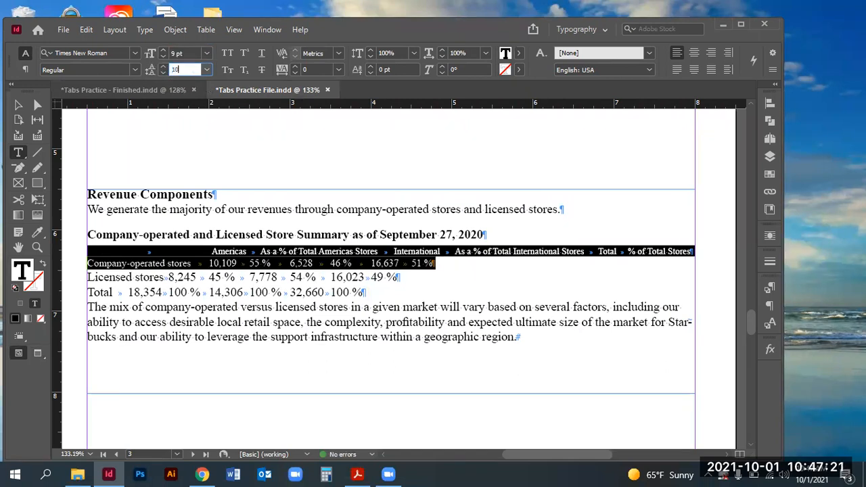
key("Return")
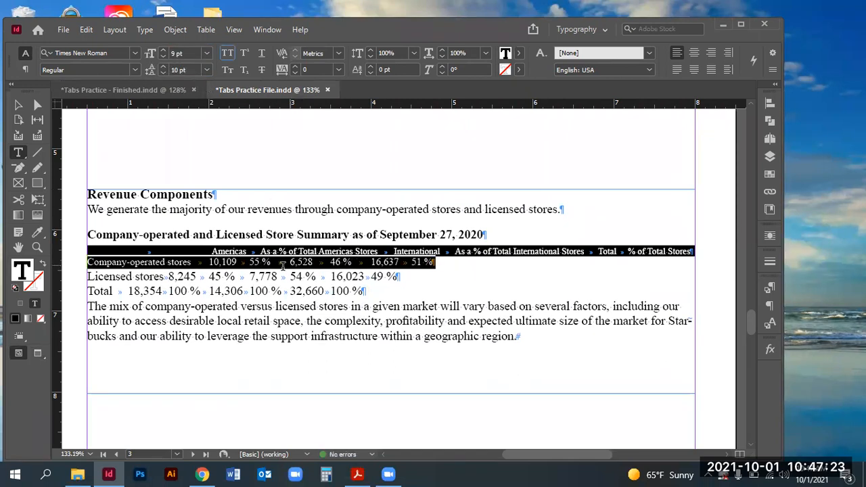
Step: Compare the Company-operated stores row with the matching row in the finished document
left_click(161, 263)
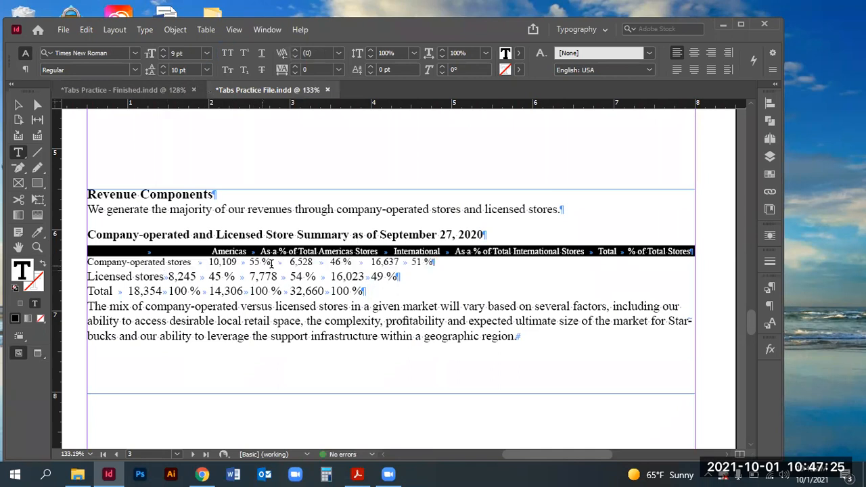
triple_click(161, 263)
left_click(135, 90)
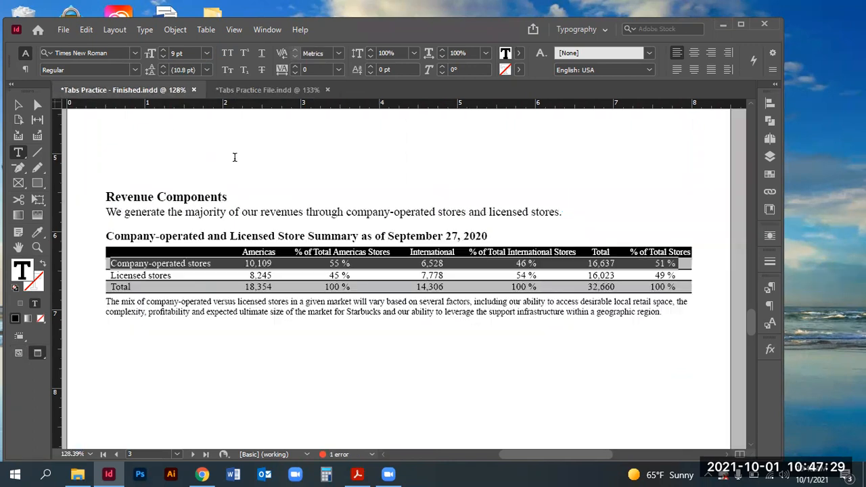
left_click(229, 270)
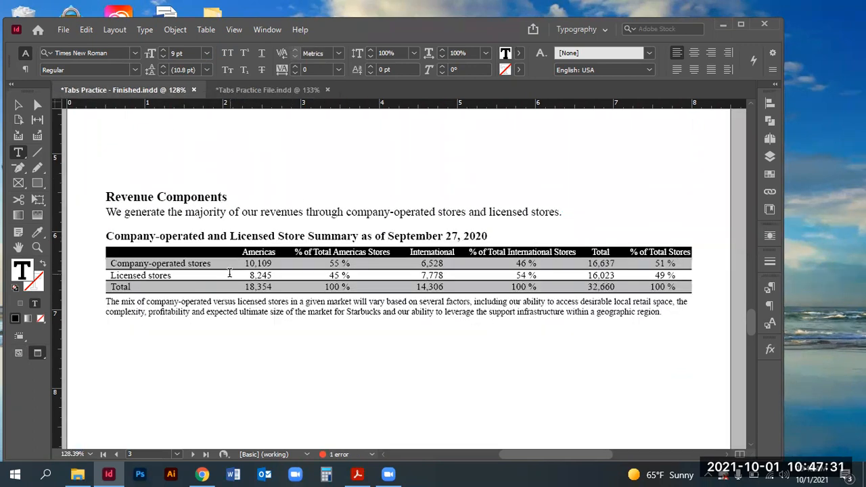
Step: Return to the practice file and set the Company-operated stores row's space before to 0.02 in
left_click(259, 88)
left_click(252, 228)
triple_click(194, 262)
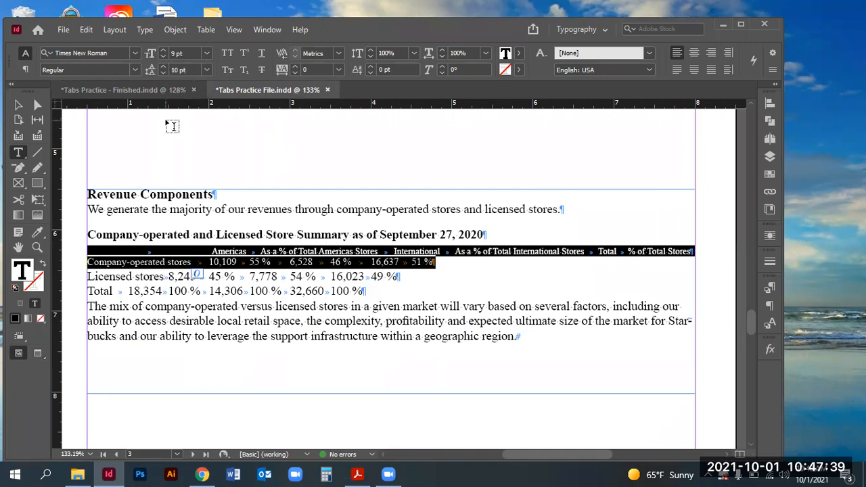
left_click(25, 70)
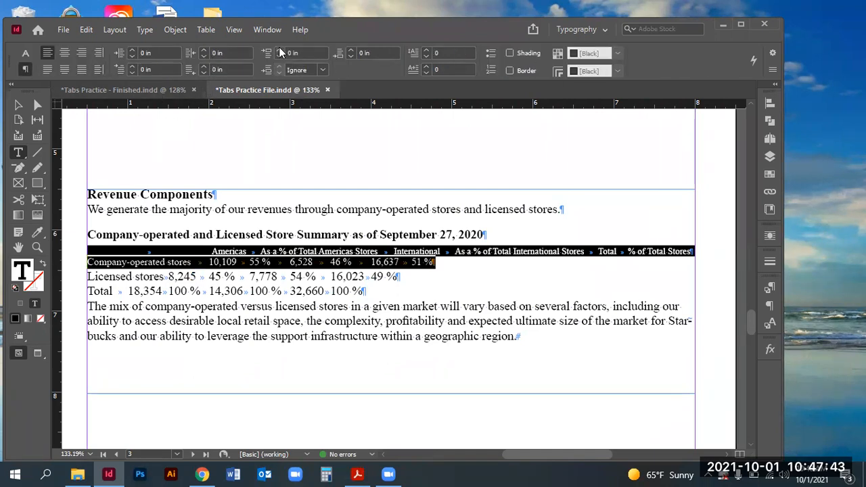
left_click(278, 50)
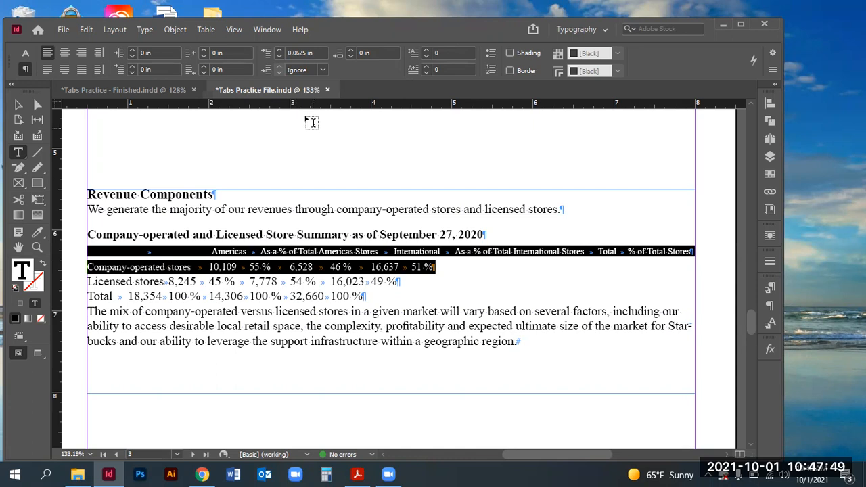
left_click(299, 52)
key("BackSpace")
key("BackSpace")
key("BackSpace")
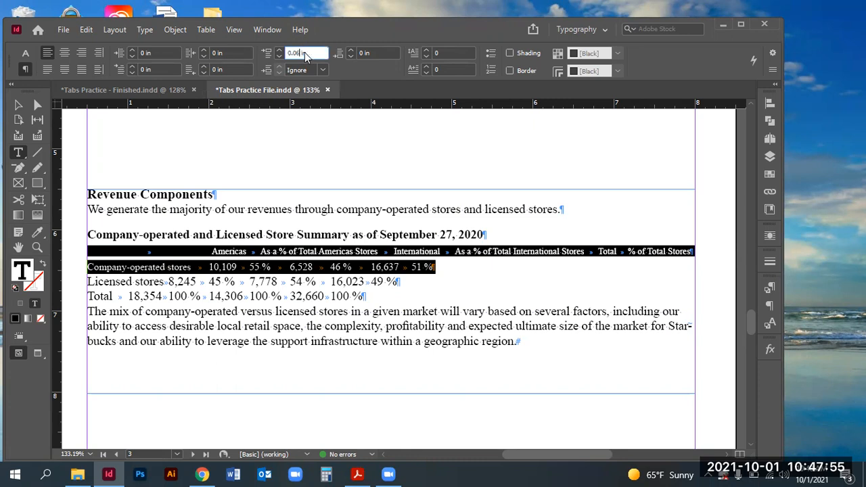
type("2")
key("Return")
left_click(319, 265)
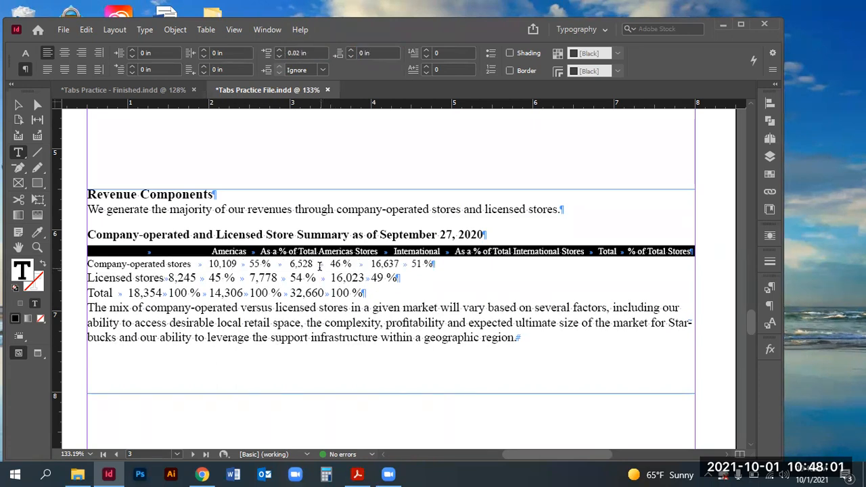
Step: Place centered tab stops for the Company-operated stores row at about 1.86, 3.07 and 4.13 in
triple_click(159, 262)
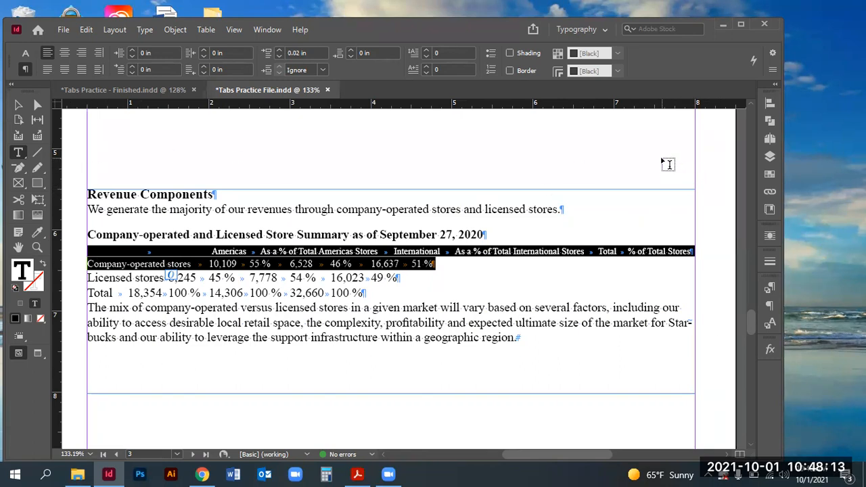
left_click(144, 31)
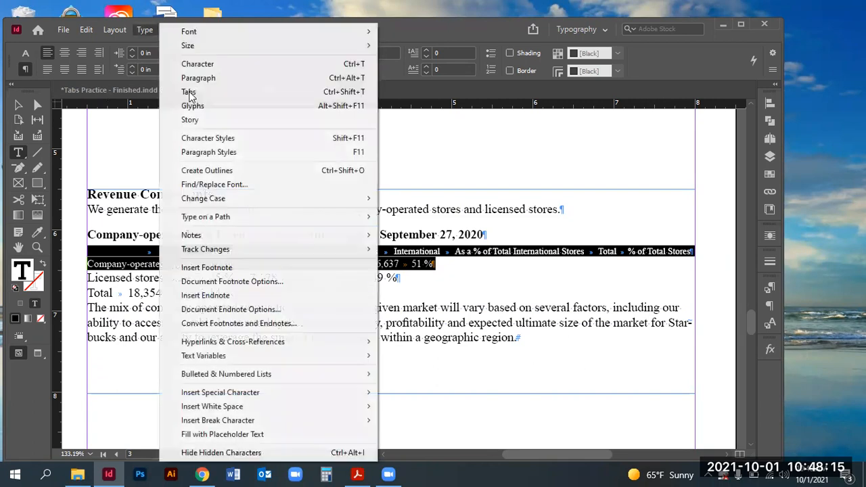
left_click(189, 91)
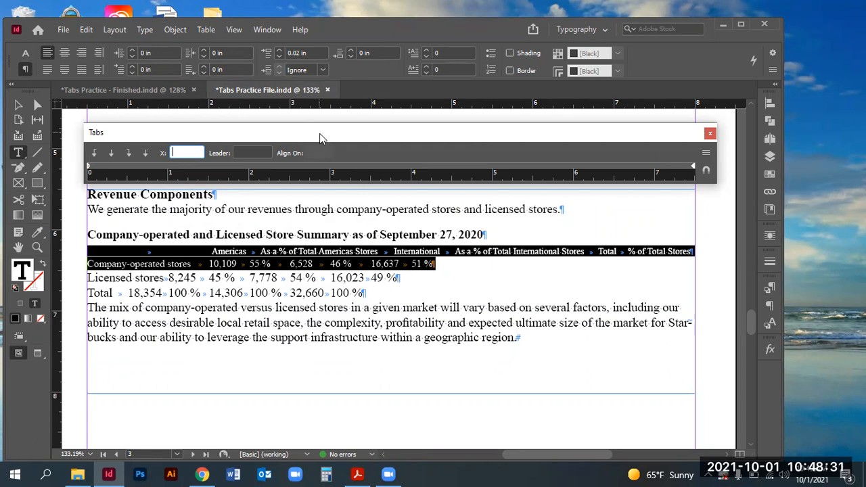
left_click_drag(320, 138, 319, 197)
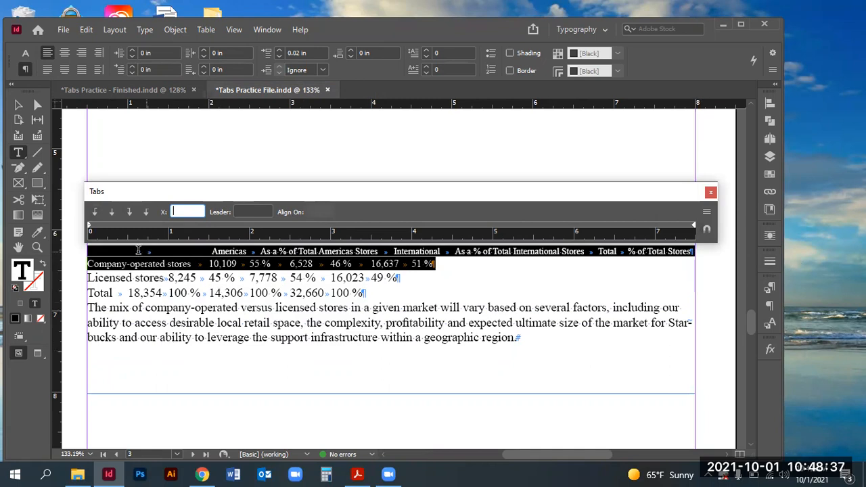
left_click(238, 224)
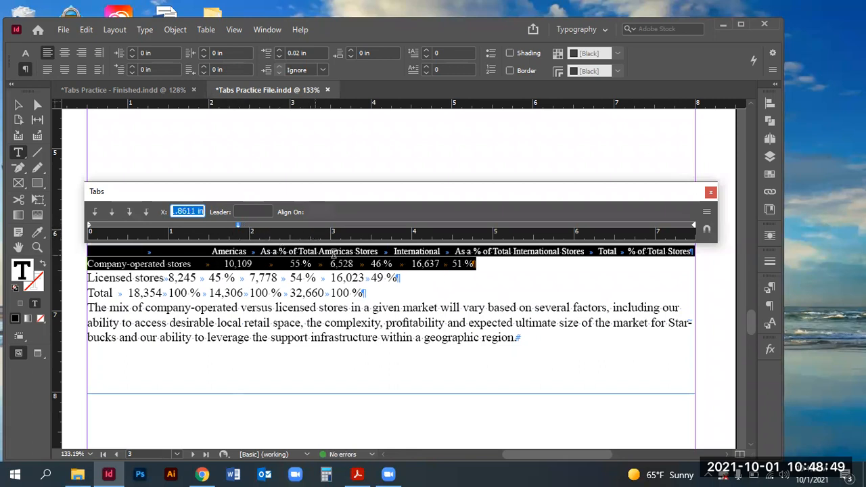
left_click(337, 224)
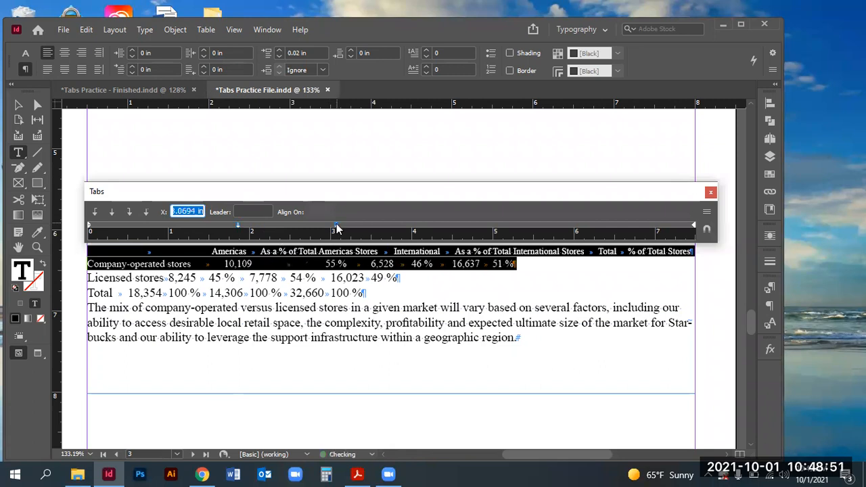
left_click(422, 225)
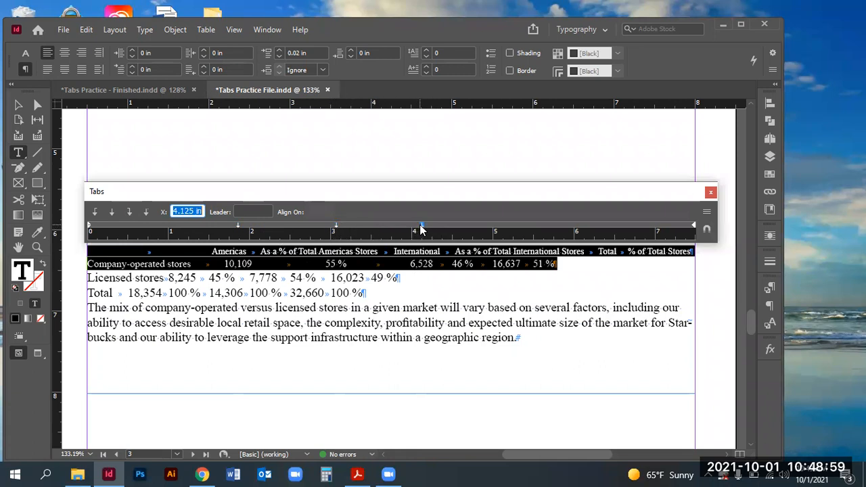
Step: Change the Company-operated stores row's first three tab stops to right-aligned
left_click(236, 225)
left_click(129, 212)
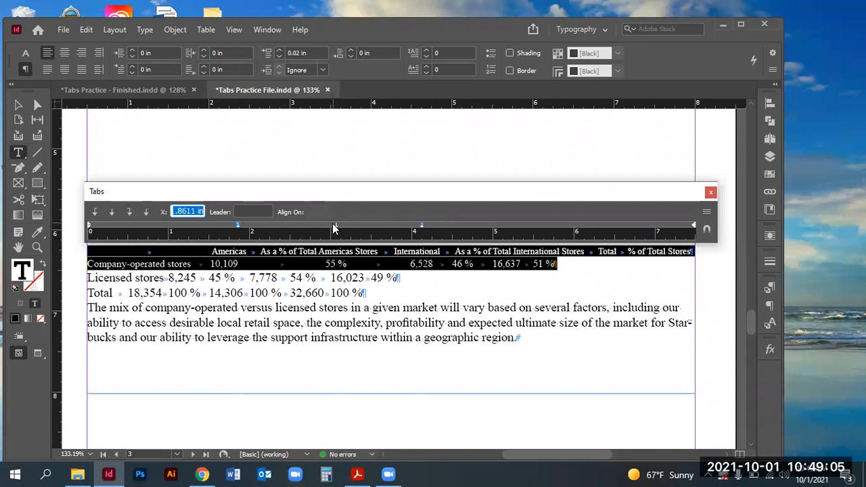
left_click(337, 226)
left_click(130, 213)
left_click(422, 226)
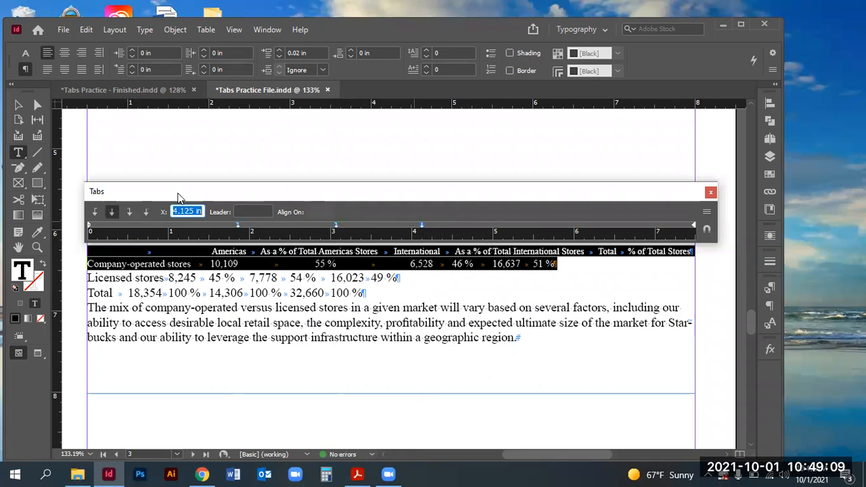
left_click(129, 212)
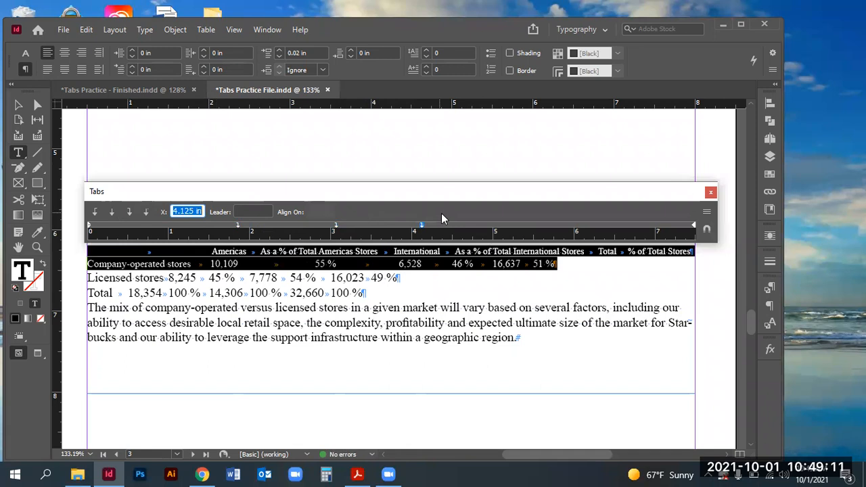
Step: Add three more right-aligned tab stops to the row at about 5.18, 6.39 and 7.15 in
left_click(508, 225)
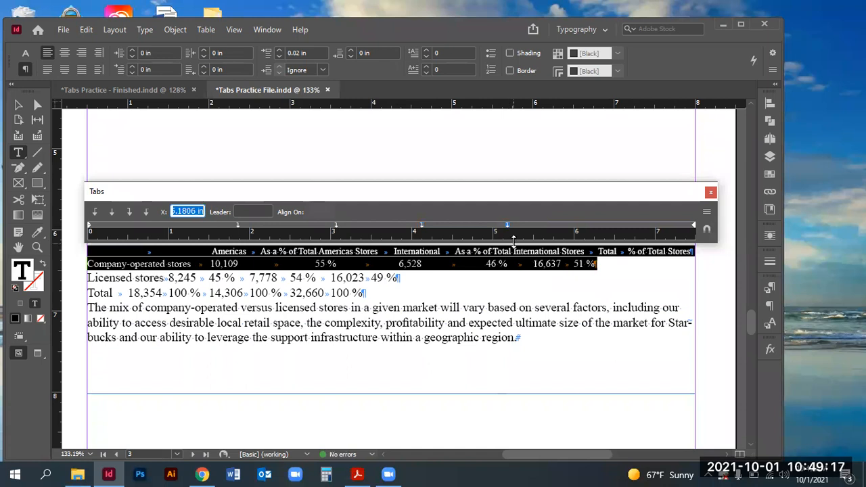
left_click(604, 225)
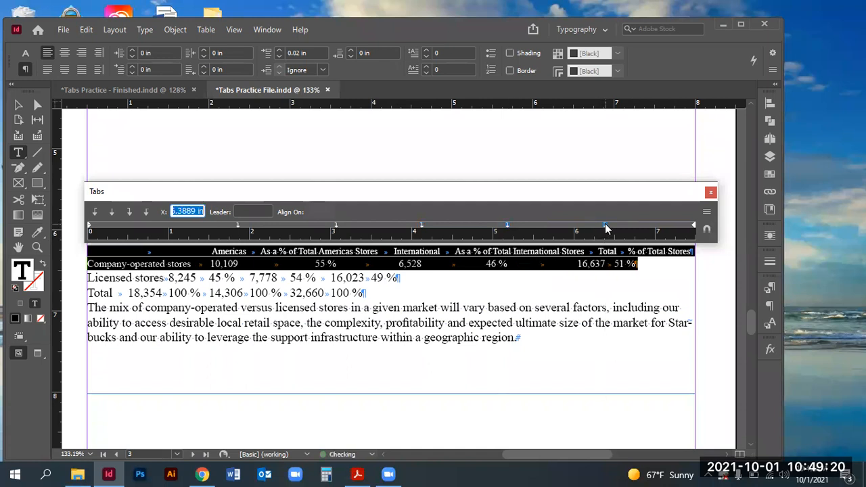
left_click(667, 224)
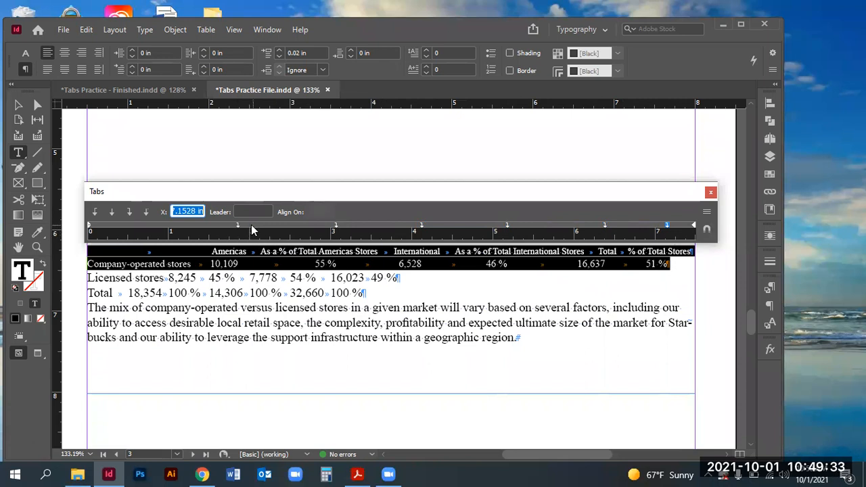
Step: Move the row's first three tab stops to about 1.92, 2.97 and 4.19 in to center the figures under their headers
left_click_drag(236, 224, 246, 232)
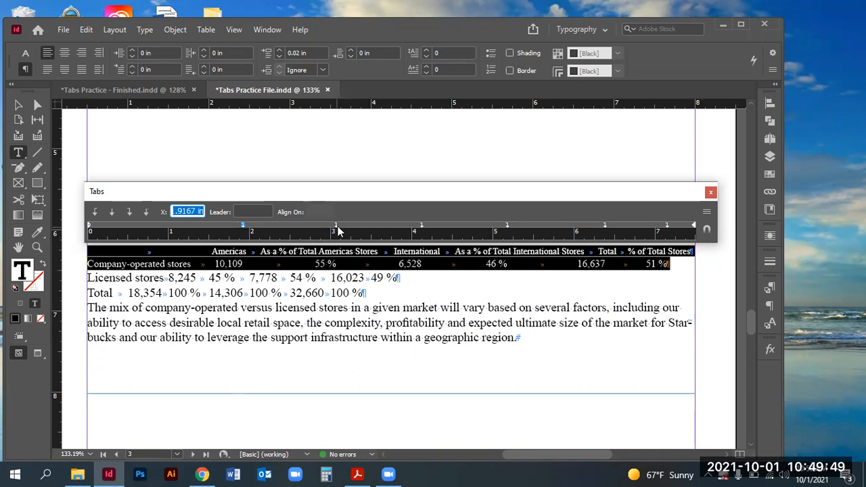
left_click_drag(336, 224, 329, 223)
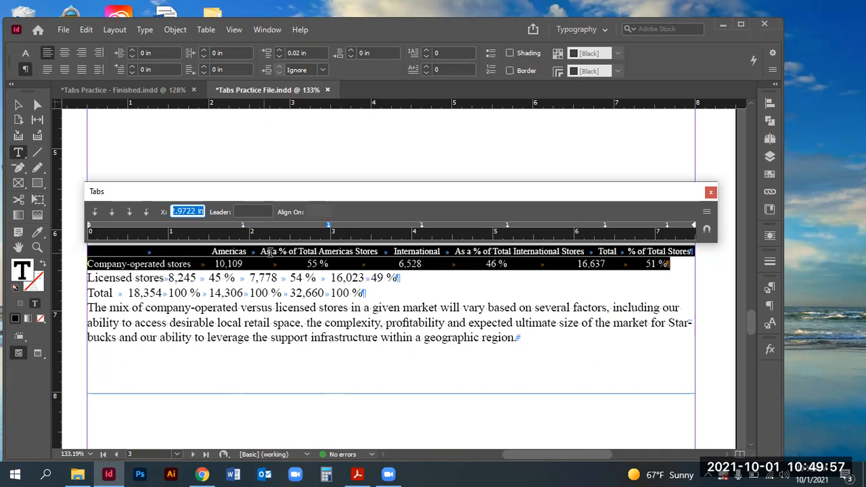
left_click_drag(329, 223, 328, 228)
left_click_drag(422, 224, 428, 224)
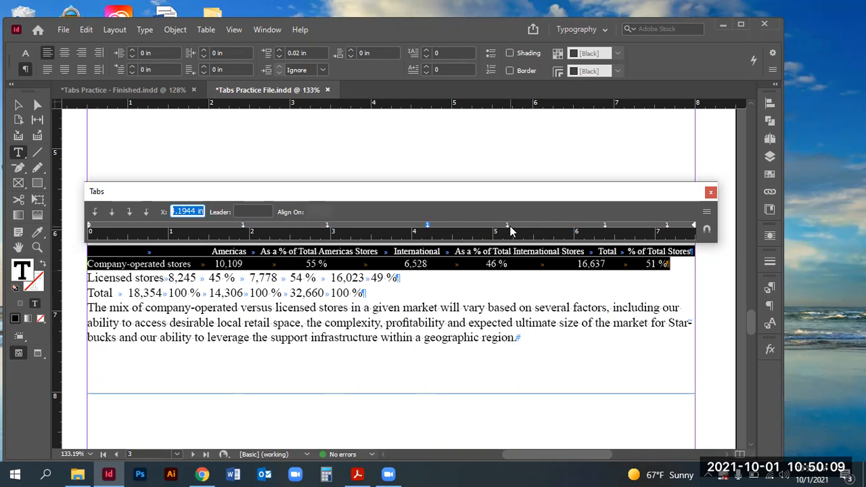
Step: Shift the fourth tab stop under the International Stores percentage header and the last two to about 6.6 and 7.19 in, then close the tab ruler
left_click_drag(506, 225, 529, 225)
left_click_drag(606, 226, 621, 226)
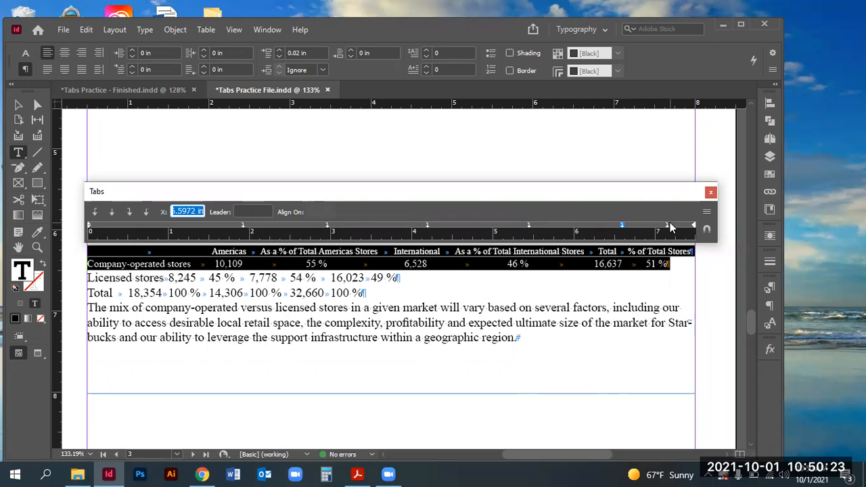
left_click_drag(667, 229, 669, 230)
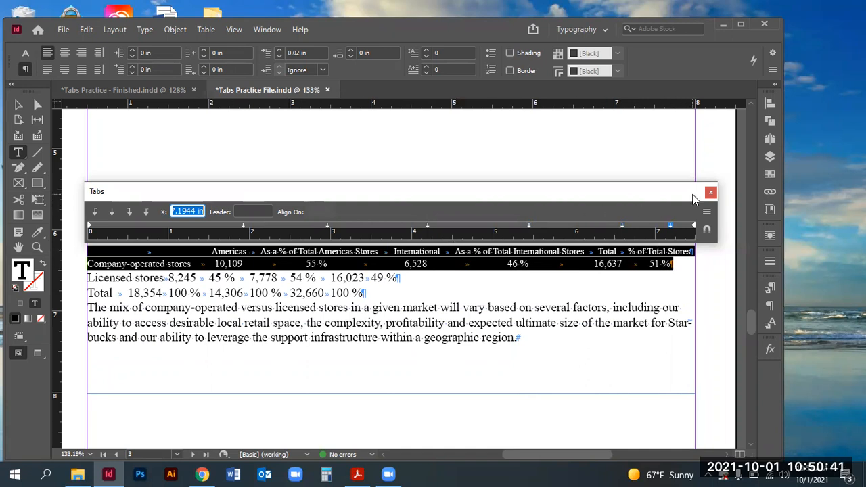
left_click(710, 192)
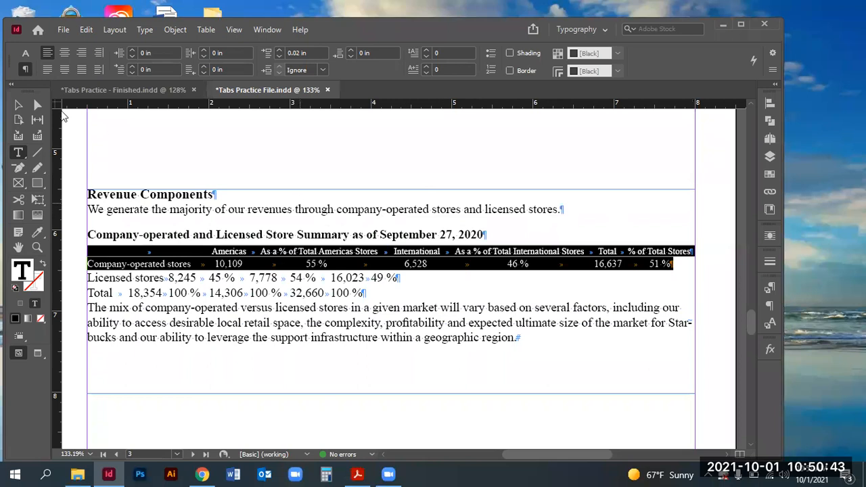
Step: Deselect the text frame and switch to preview mode to check the row's alignment against the headers
left_click(21, 106)
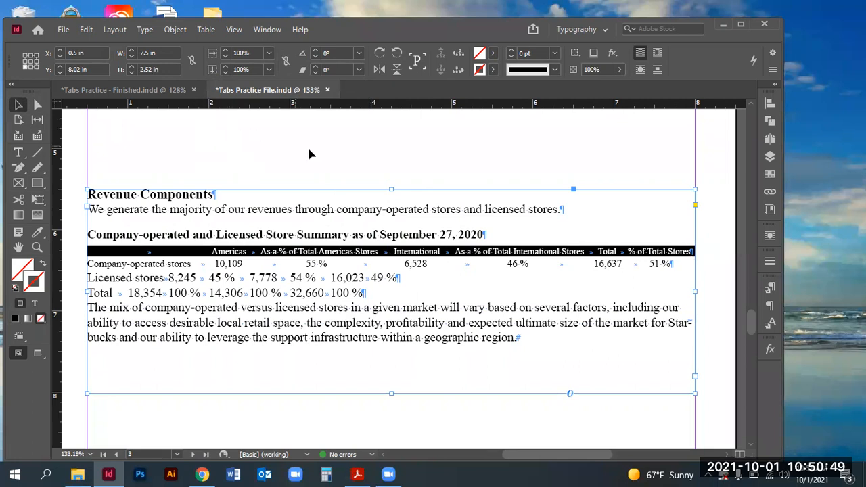
left_click(326, 163)
key("w")
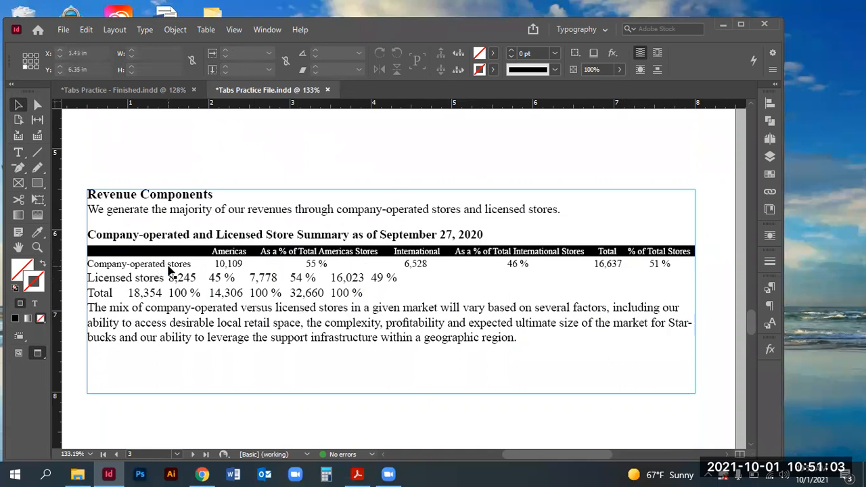
Step: Turn on a 1 pt paragraph rule below the Company-operated stores row with a 0.0625 in offset
triple_click(169, 263)
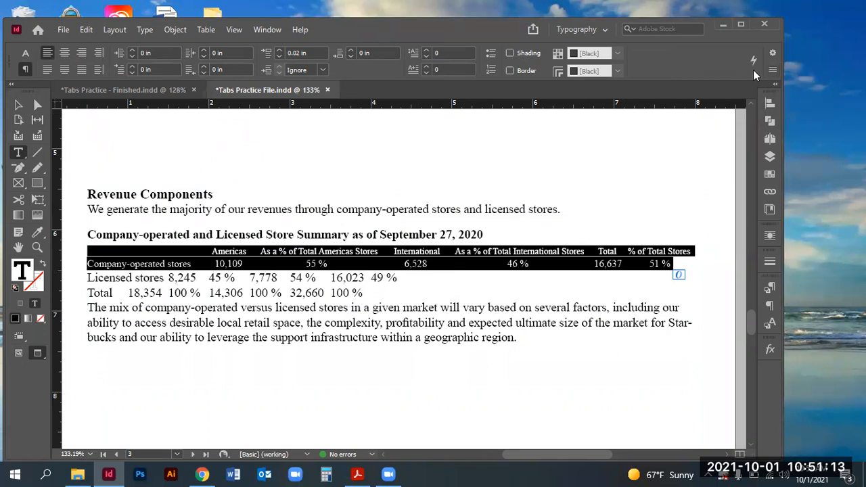
left_click(771, 71)
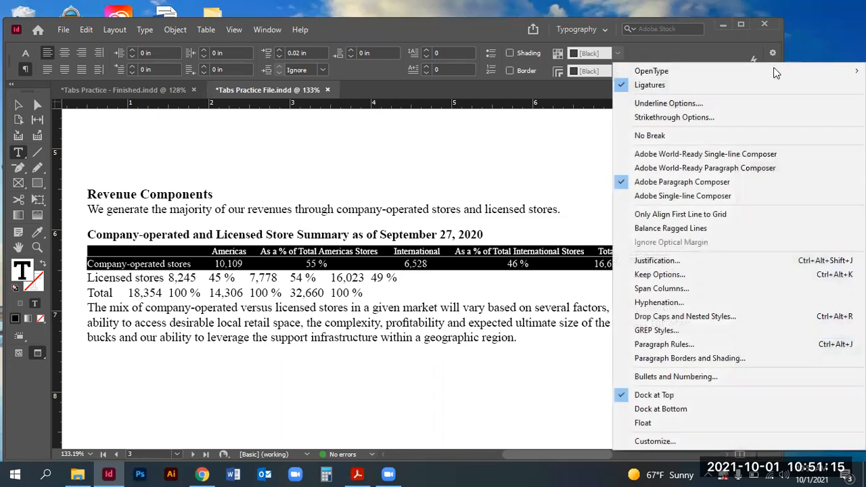
left_click(690, 347)
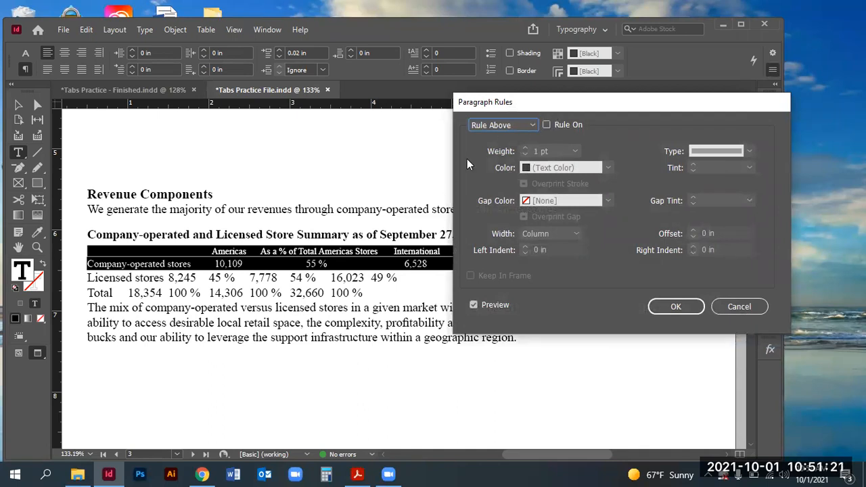
left_click(527, 126)
left_click(518, 139)
left_click(546, 125)
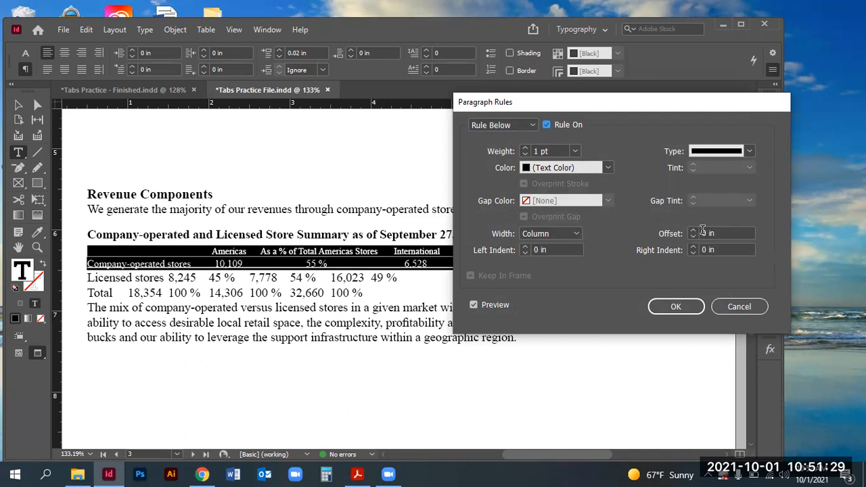
left_click(693, 231)
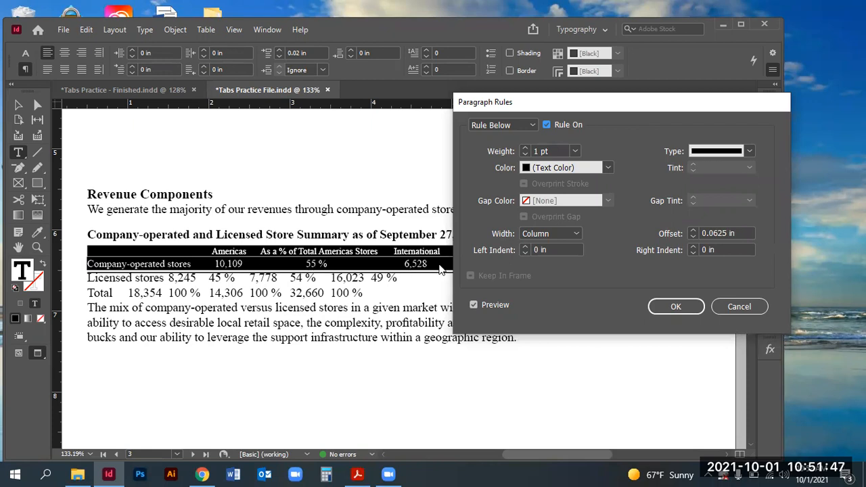
Step: Turn on the row's rule above with a 14 pt weight and a -0.0625 in offset
left_click(519, 123)
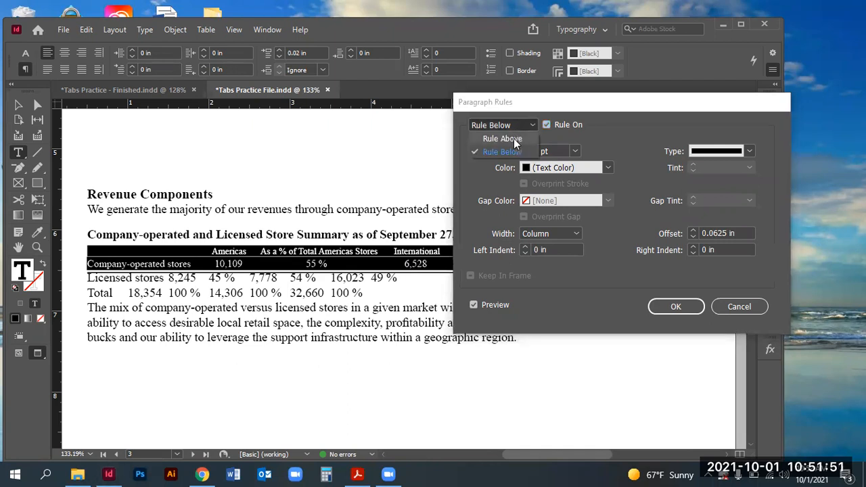
left_click(514, 138)
left_click(547, 124)
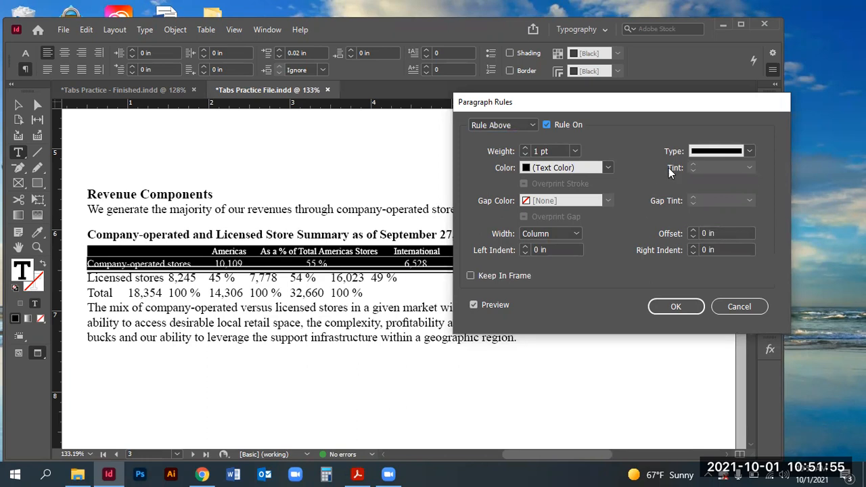
left_click(524, 148)
left_click(524, 148)
left_click(524, 148)
left_click(524, 149)
left_click(524, 148)
left_click(524, 148)
left_click(524, 148)
left_click(524, 148)
left_click(524, 148)
left_click(524, 148)
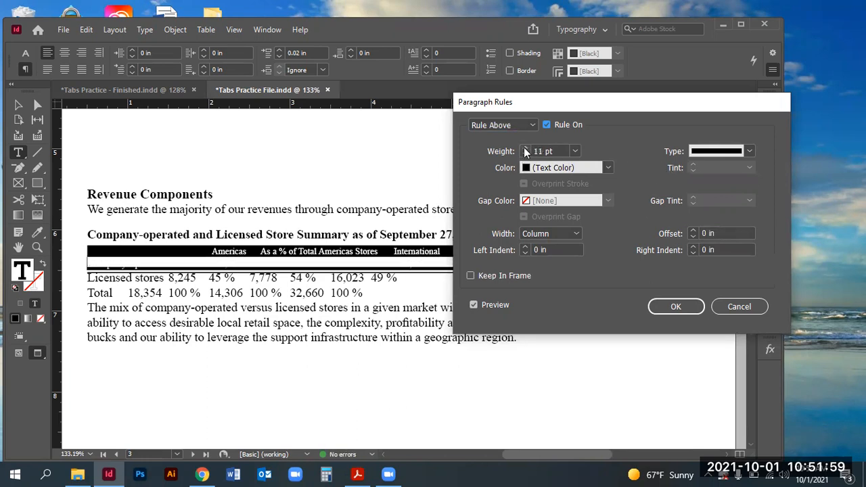
left_click(693, 235)
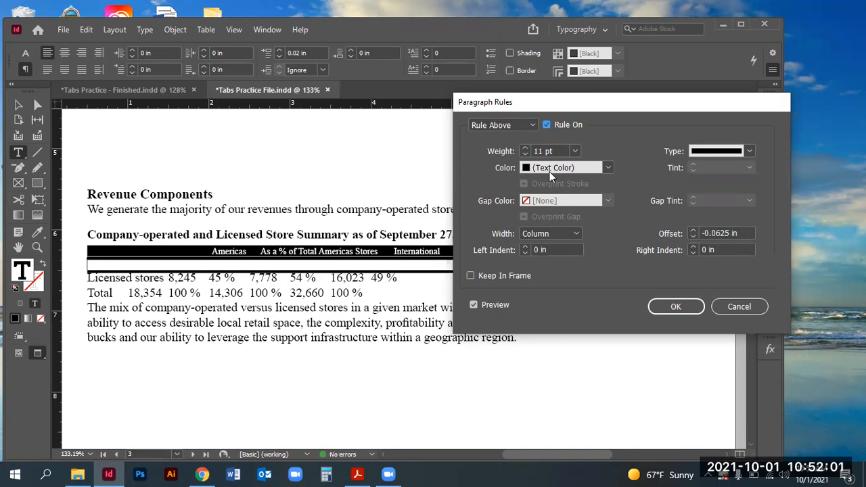
left_click(524, 148)
left_click(524, 148)
left_click(524, 148)
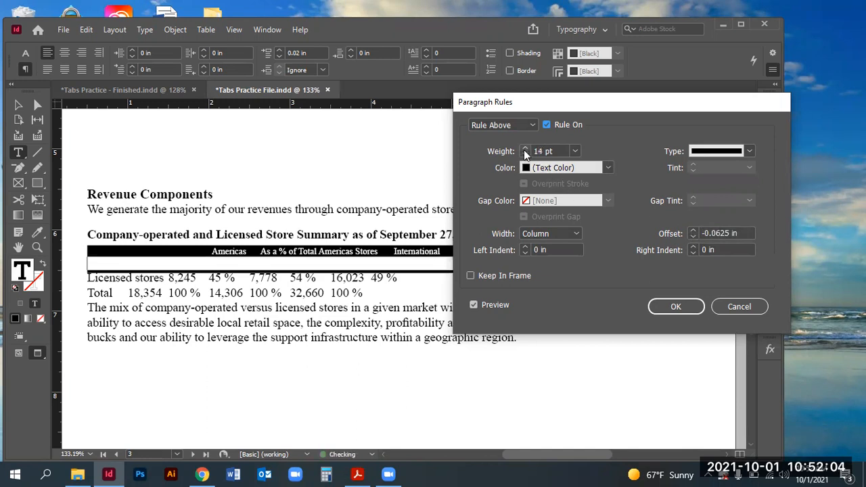
Step: Color the rule above [Black] with a 20% tint and apply the paragraph rules
left_click(604, 168)
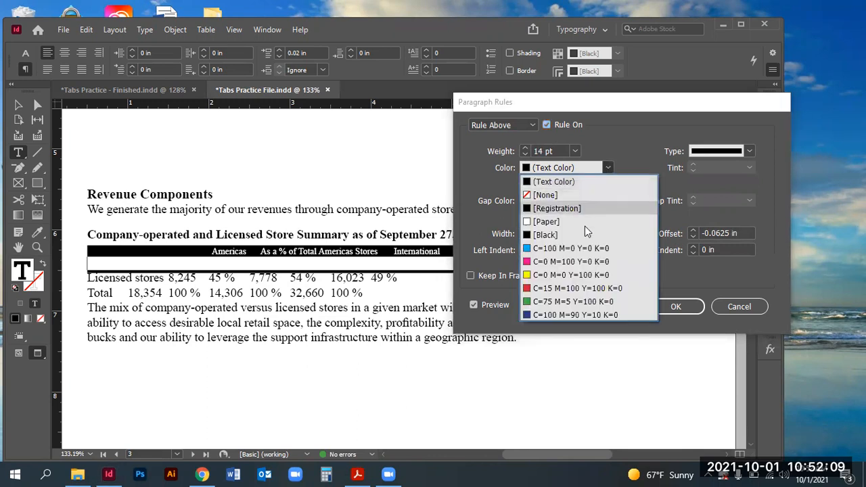
left_click(545, 236)
left_click(750, 168)
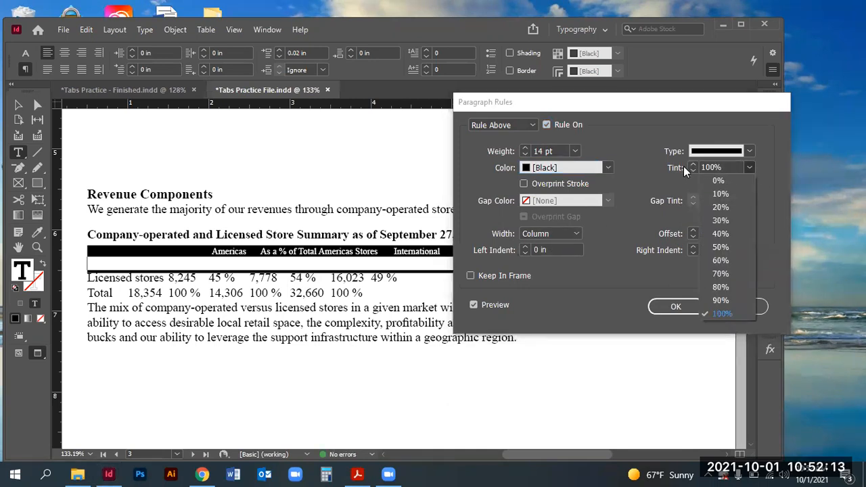
left_click(721, 207)
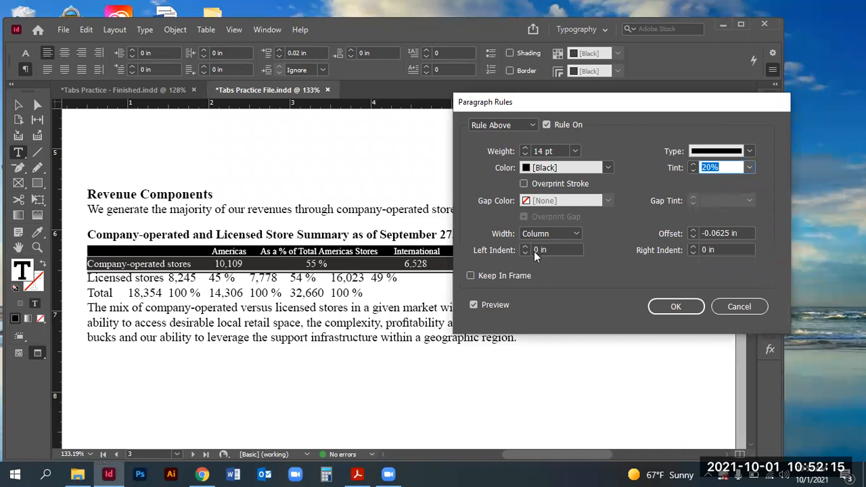
left_click(693, 310)
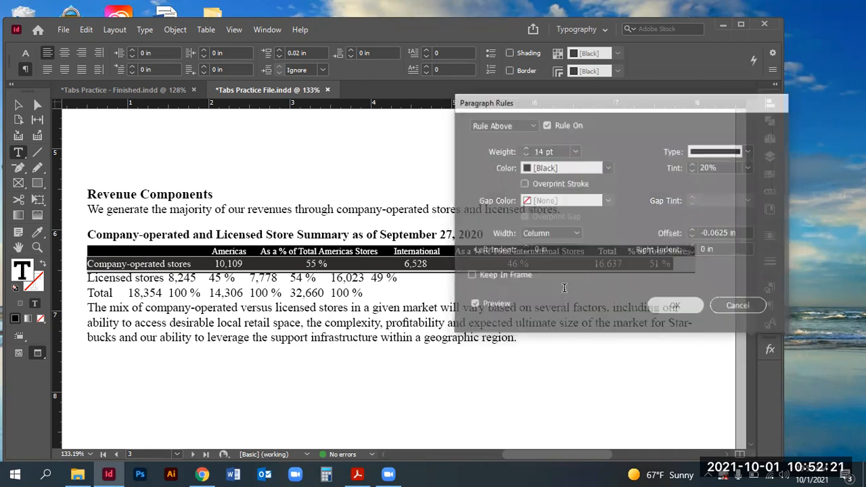
Step: Inspect the grey band on the Company-operated stores row up close and try a 13 pt weight for its rule above
key("Escape")
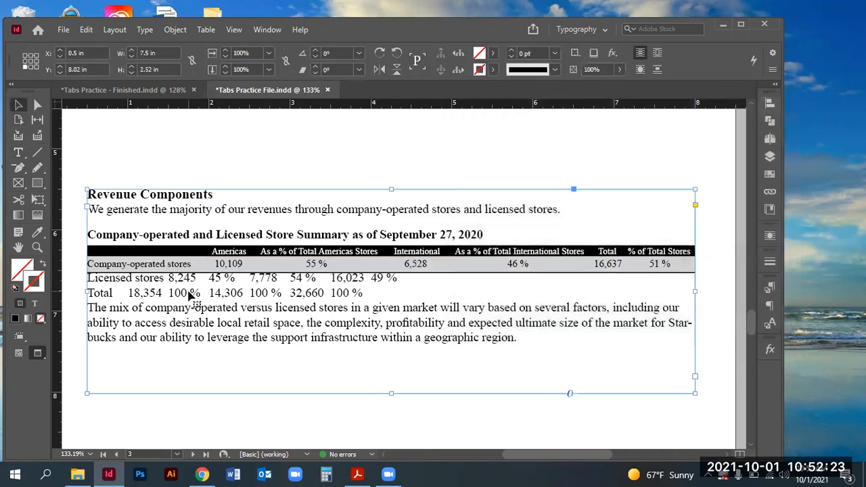
left_click(38, 247)
left_click_drag(82, 247, 175, 287)
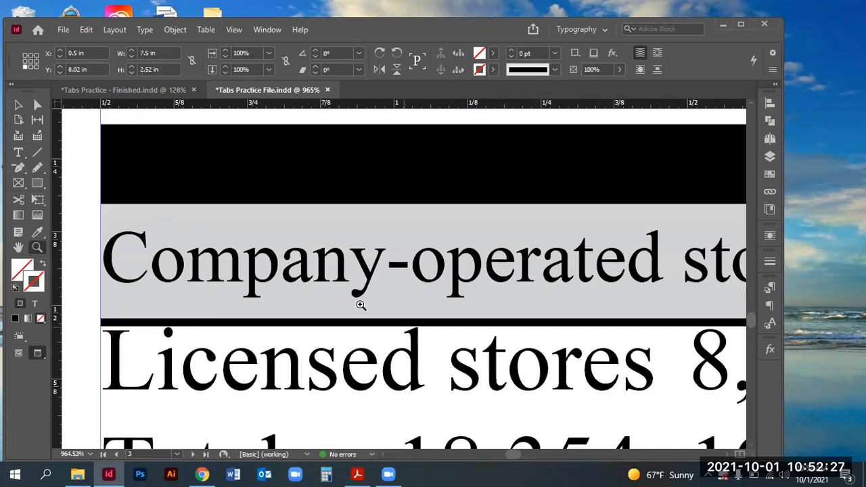
left_click(15, 153)
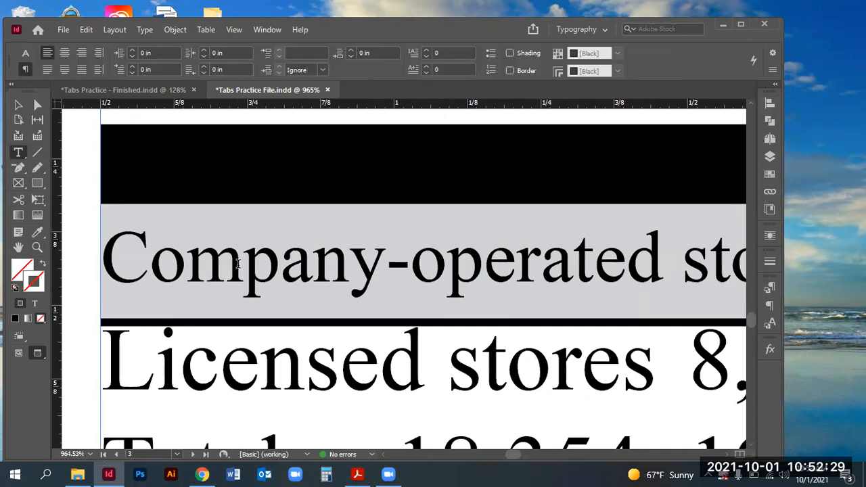
triple_click(345, 257)
left_click(772, 73)
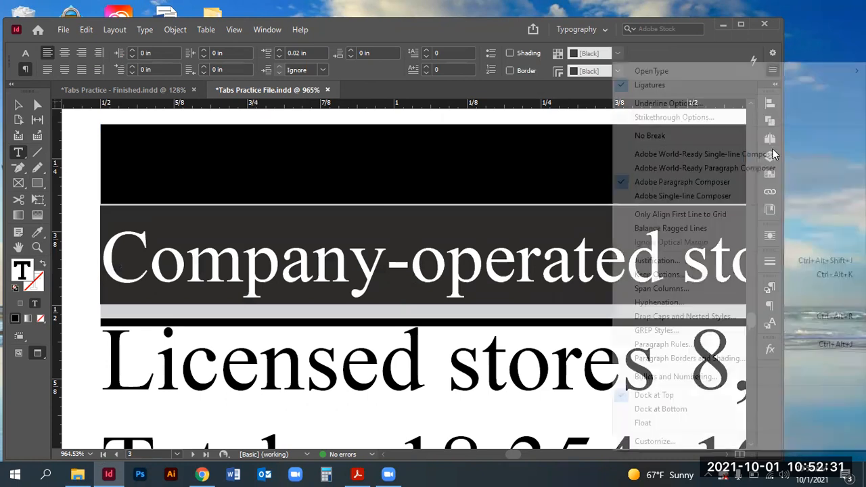
left_click(690, 345)
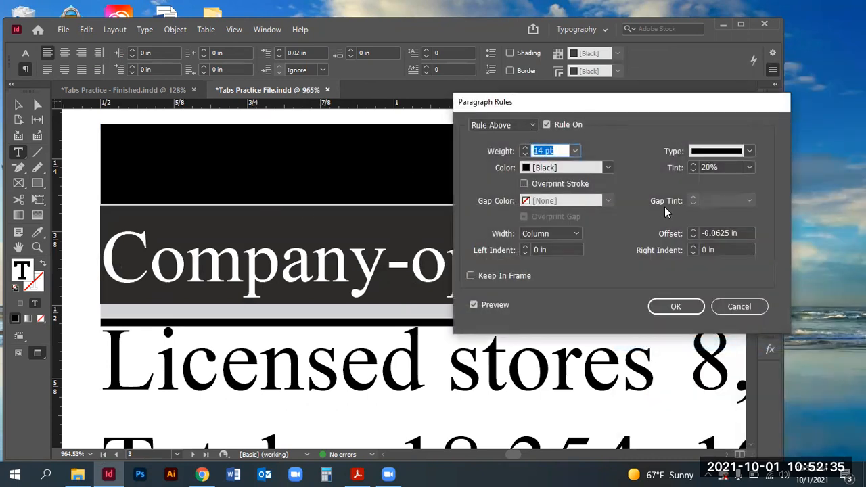
left_click(525, 154)
left_click(525, 154)
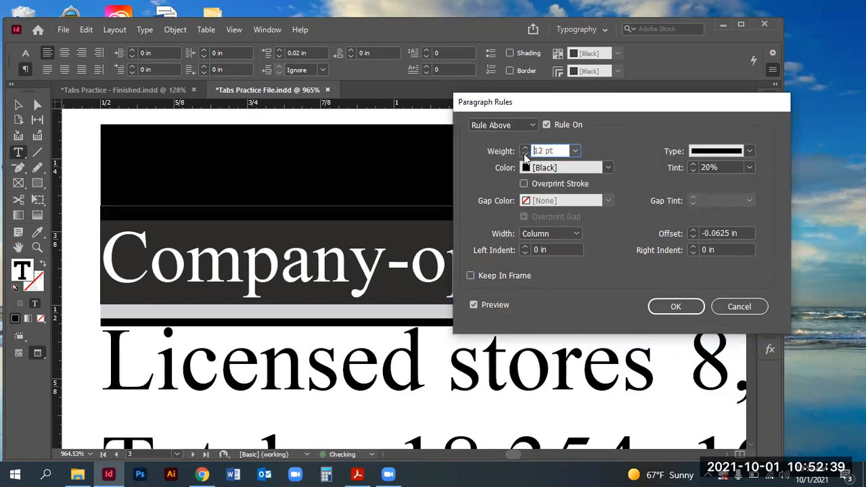
left_click(525, 147)
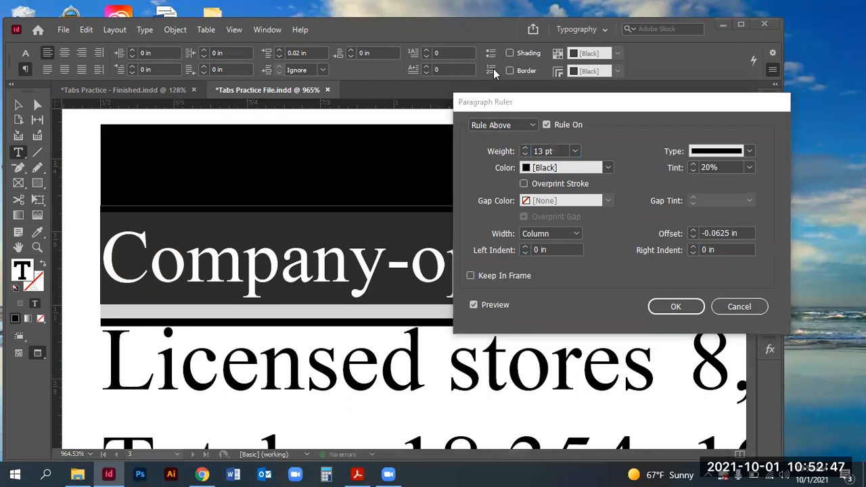
left_click(525, 148)
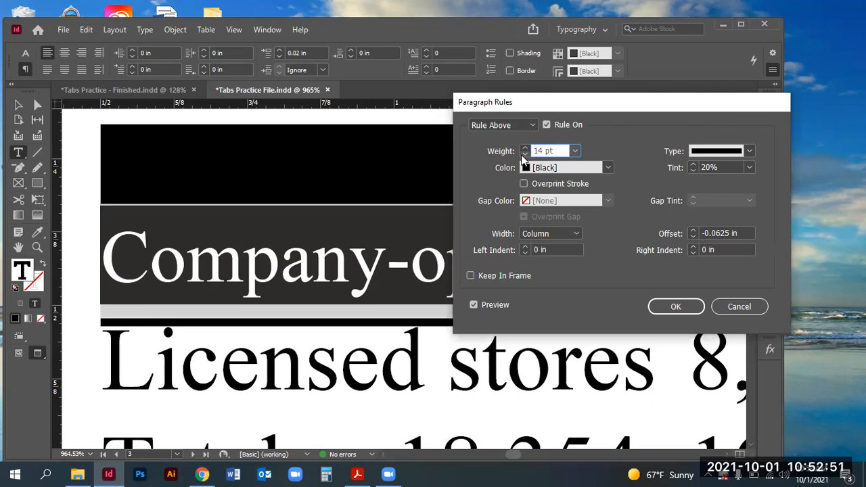
left_click(675, 306)
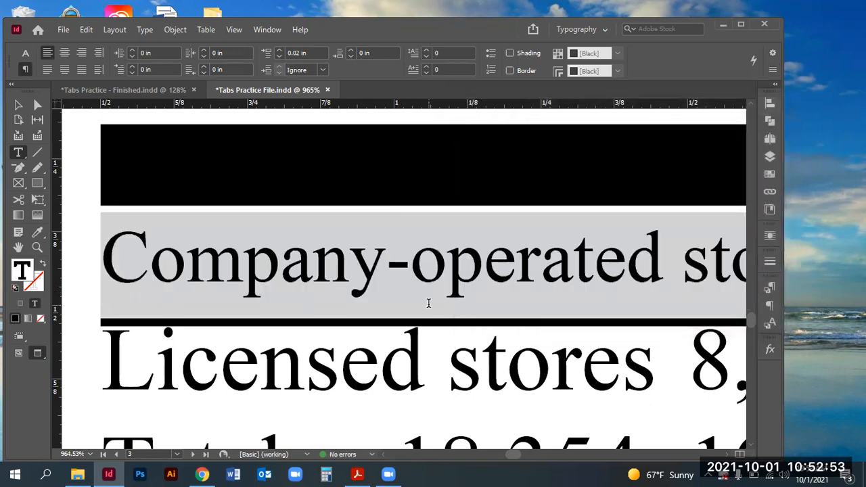
Step: Restore the rule above the Company-operated stores row to a 14 pt weight
triple_click(292, 261)
left_click(771, 73)
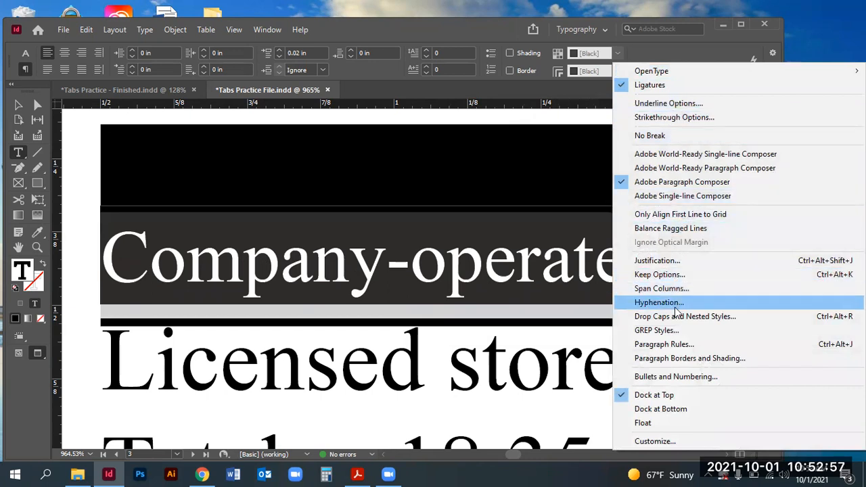
left_click(659, 263)
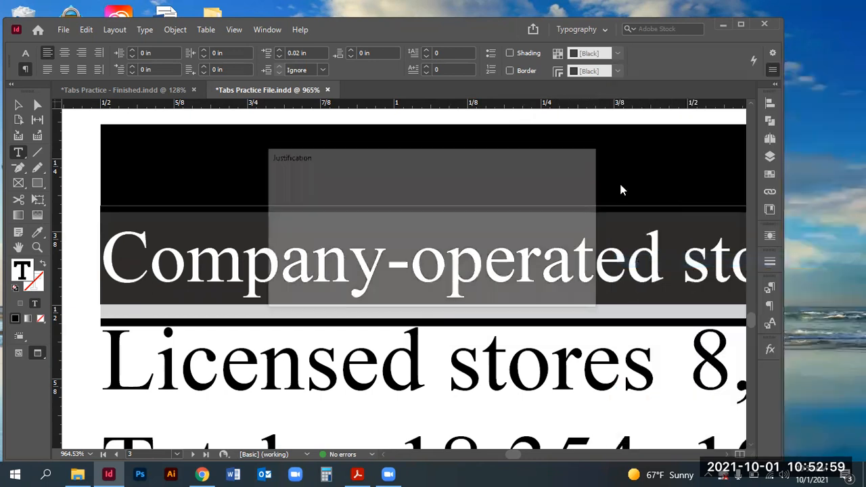
left_click(555, 182)
left_click(771, 70)
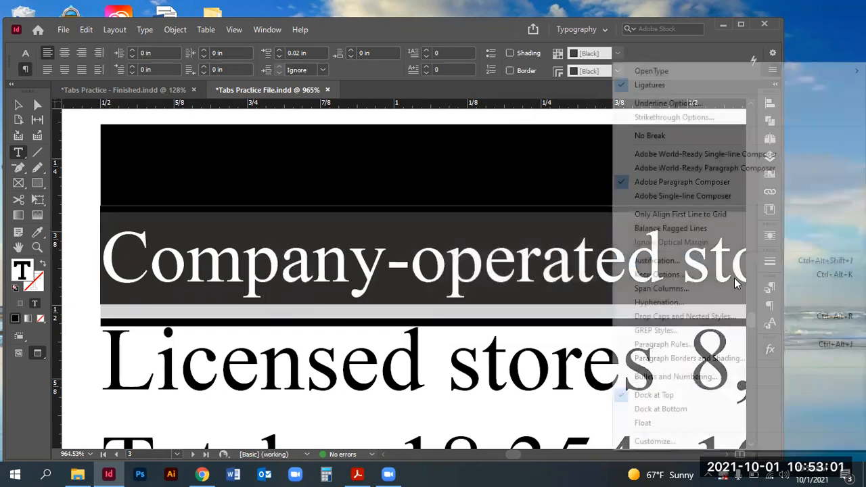
left_click(704, 348)
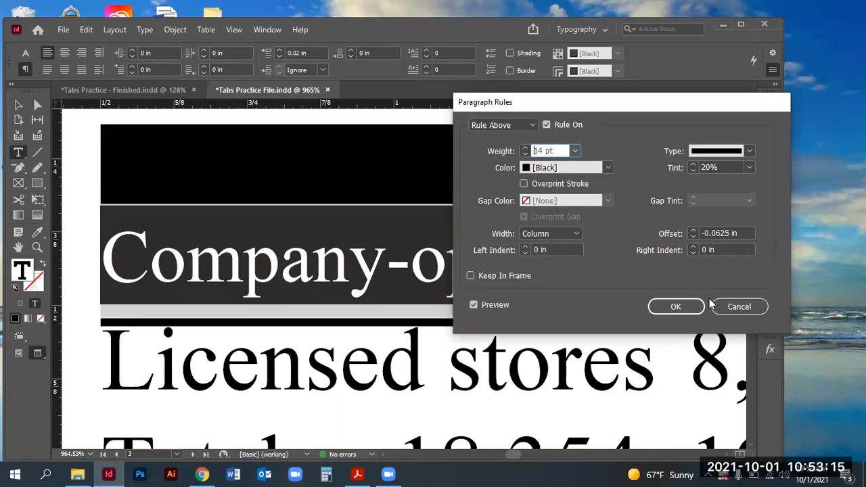
left_click(678, 307)
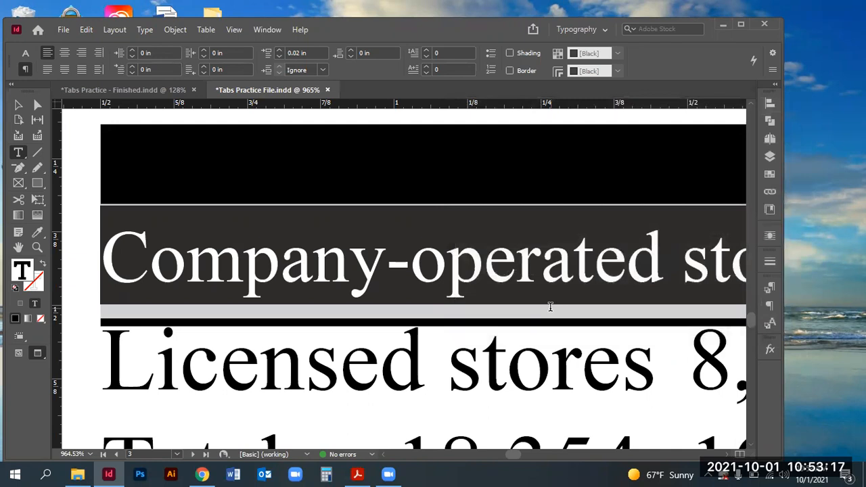
Step: Create a new paragraph style from the Company-operated stores row inside the Annual Report style group
key("ctrl+0")
key("ctrl+space")
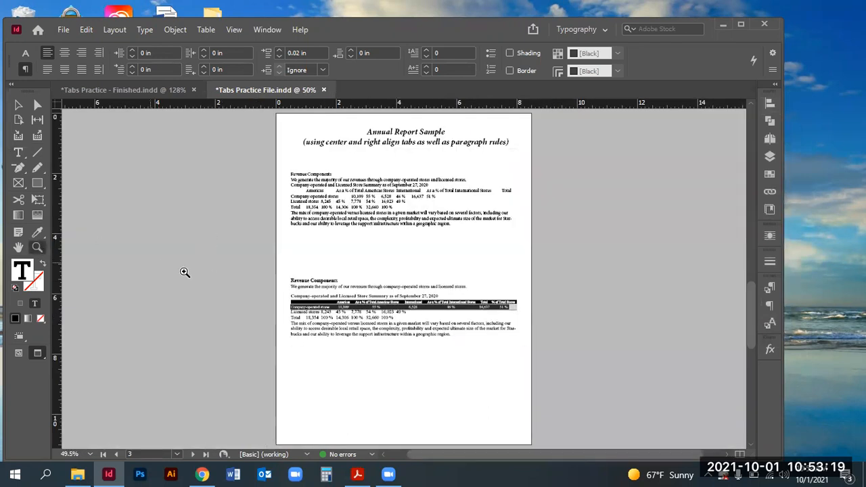
left_click_drag(285, 274, 548, 353)
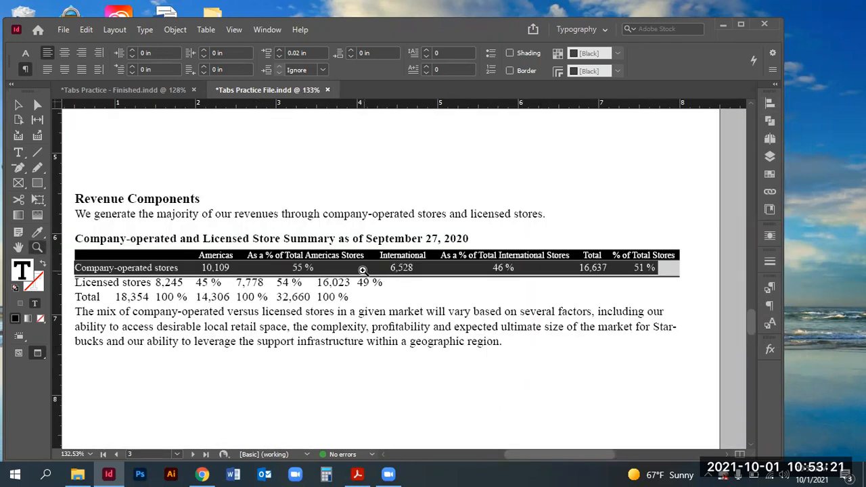
left_click(19, 155)
left_click(261, 255)
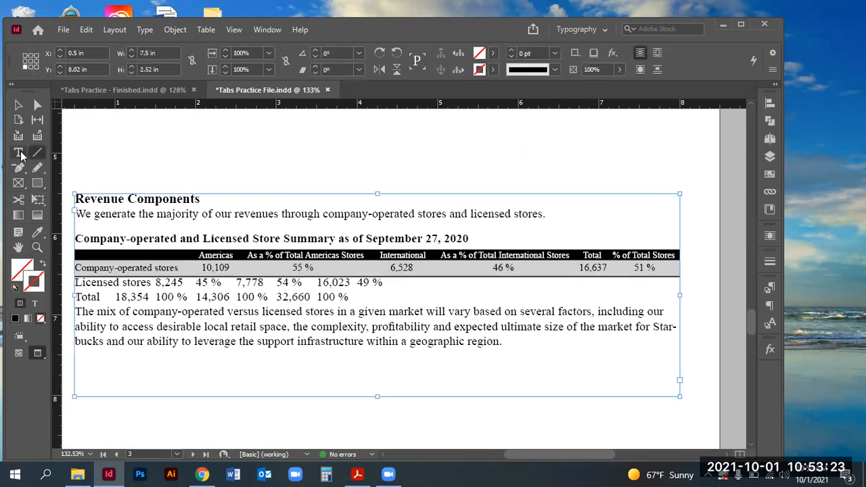
triple_click(284, 269)
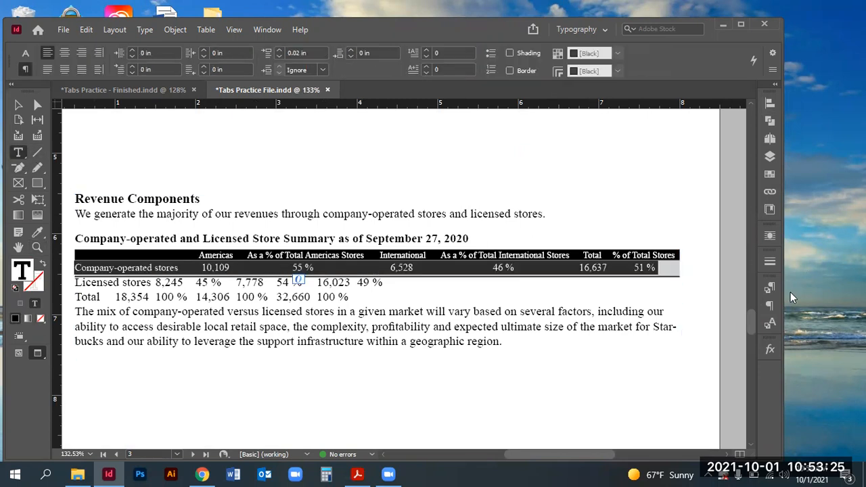
left_click(770, 289)
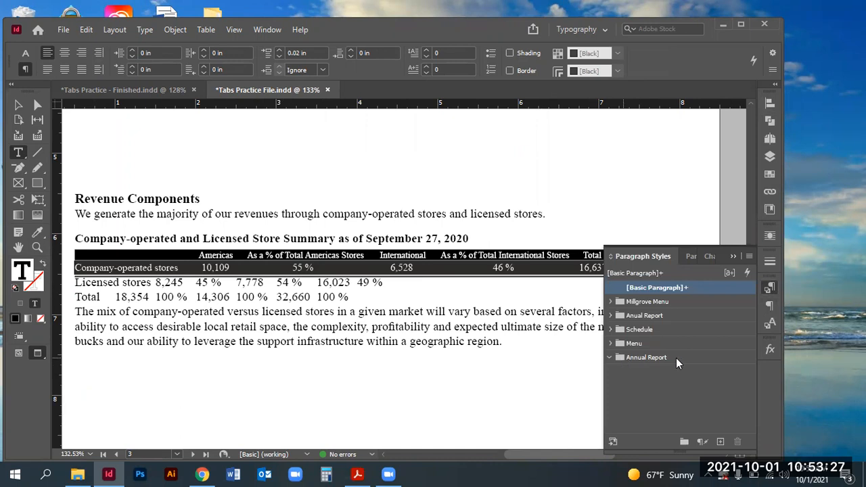
left_click(646, 358)
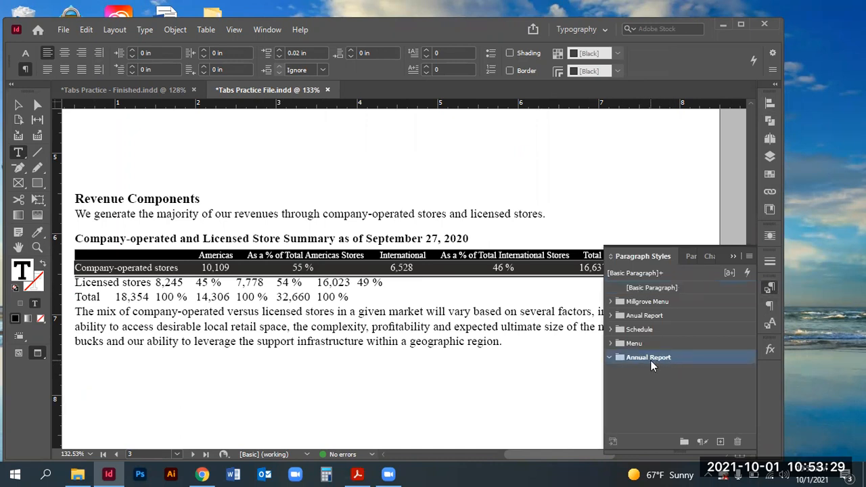
left_click(720, 441)
Step: Name the new paragraph style "Right tabbed grey band" and confirm its options
double_click(662, 372)
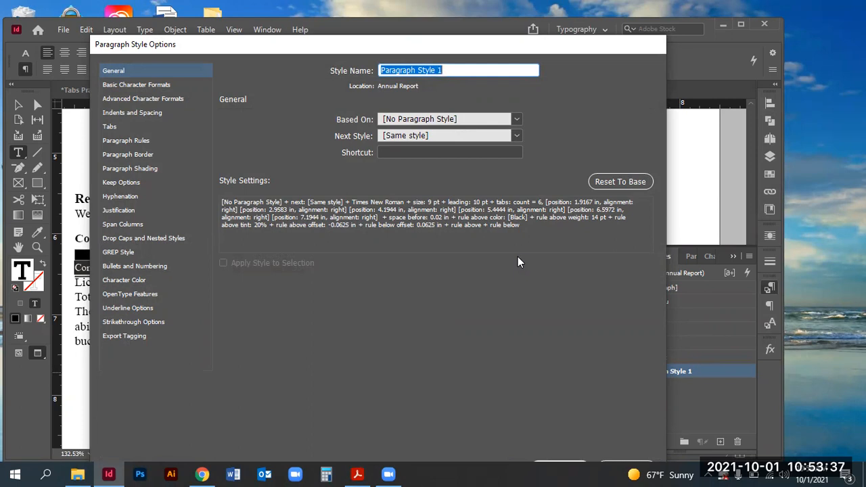
type("Right ")
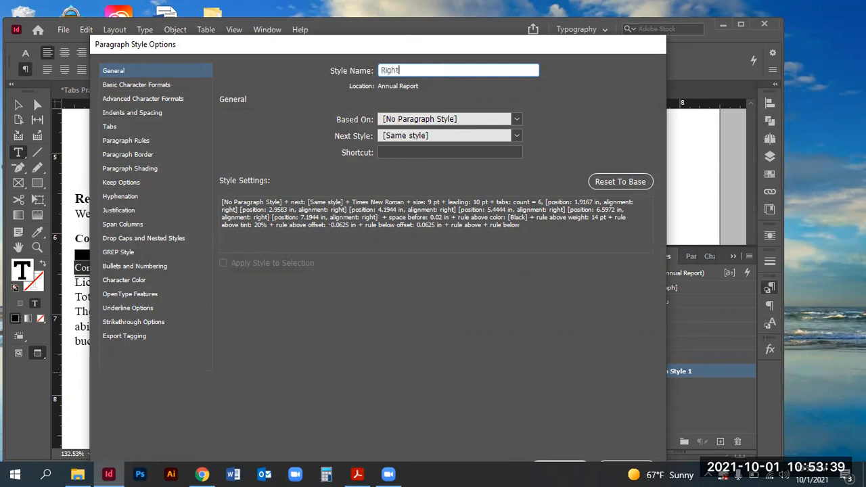
type("tabbed grey band")
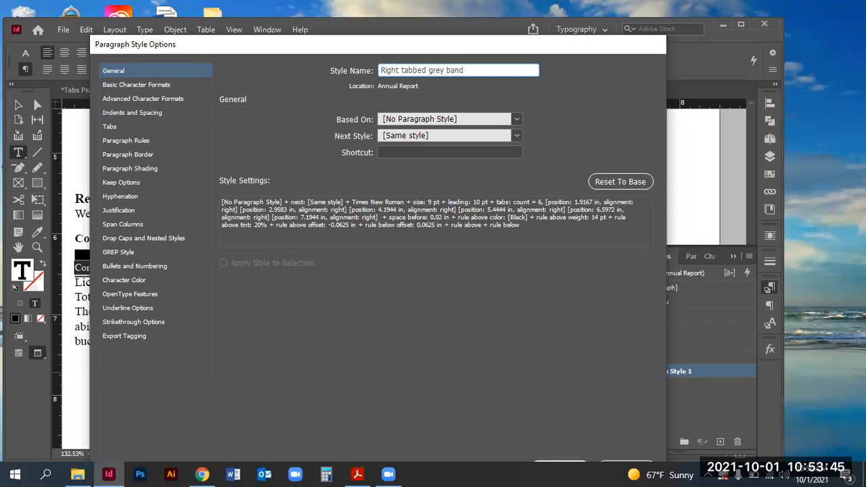
left_click_drag(471, 42, 502, 29)
left_click(591, 456)
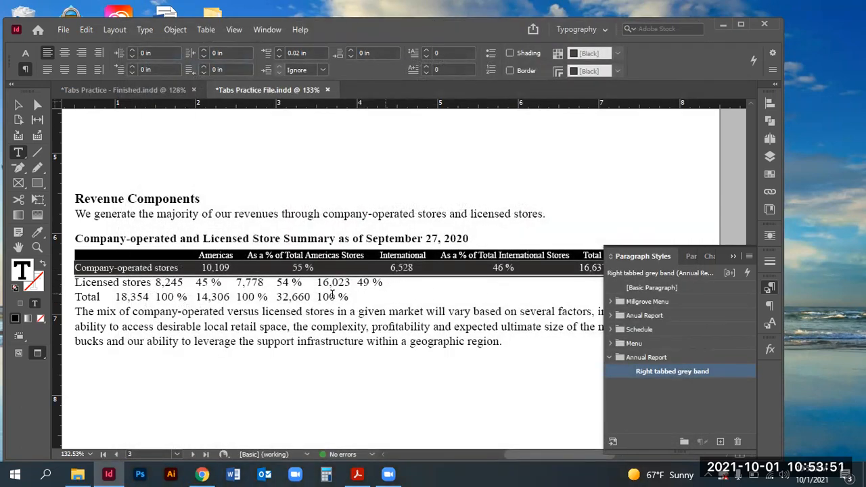
Step: Apply the Right tabbed grey band style to the Licensed stores and Total rows
triple_click(158, 282)
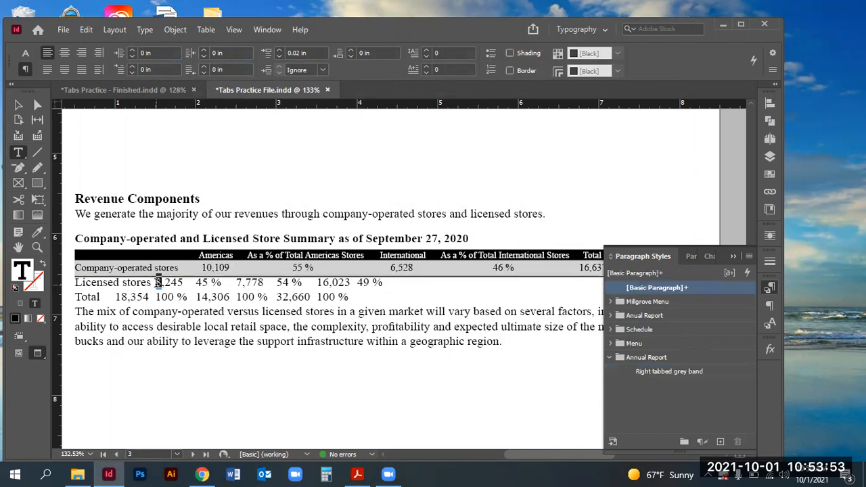
left_click(668, 371)
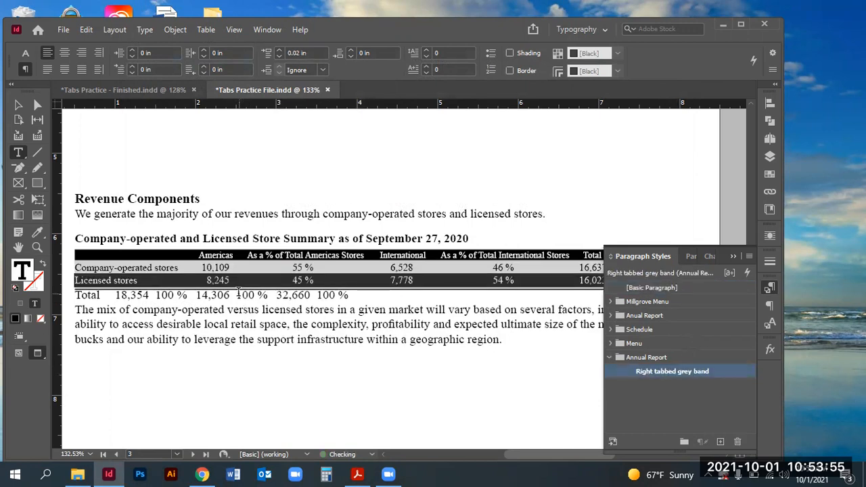
triple_click(240, 295)
left_click(662, 371)
left_click(390, 280)
Step: Edit the Right tabbed grey band style's paragraph rules, setting the rule above offset to -0.05 in
left_click(38, 248)
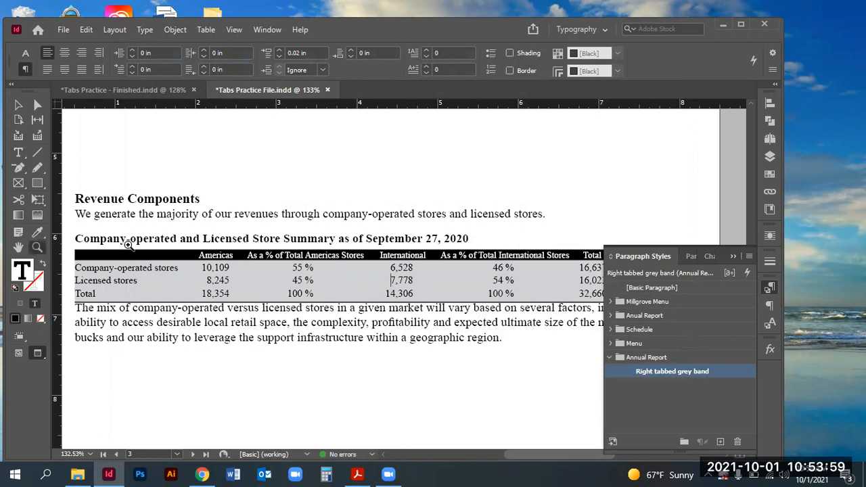
left_click_drag(75, 250, 192, 335)
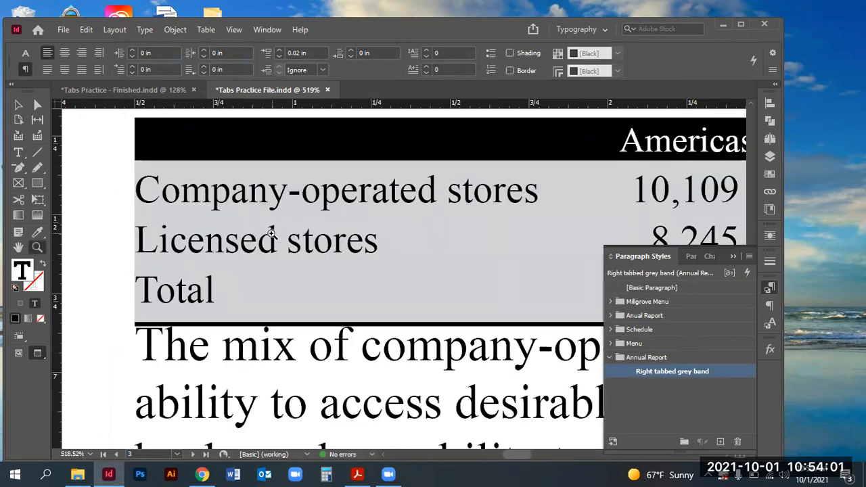
left_click(20, 155)
triple_click(266, 198)
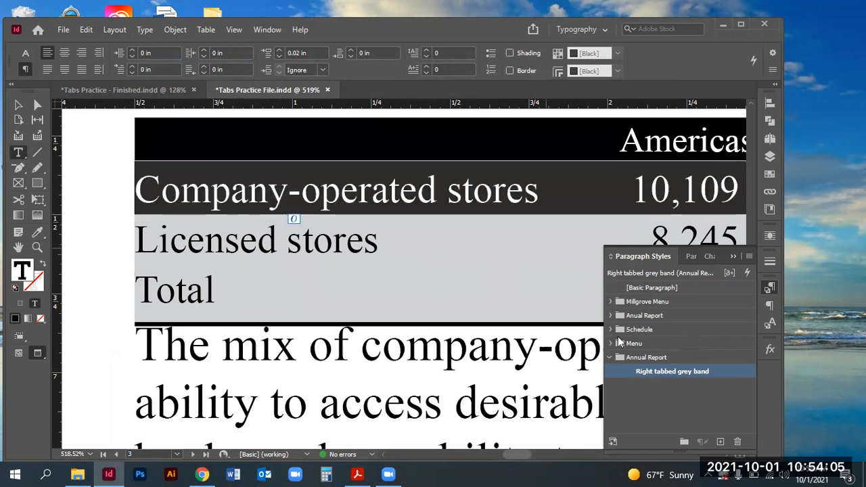
double_click(733, 372)
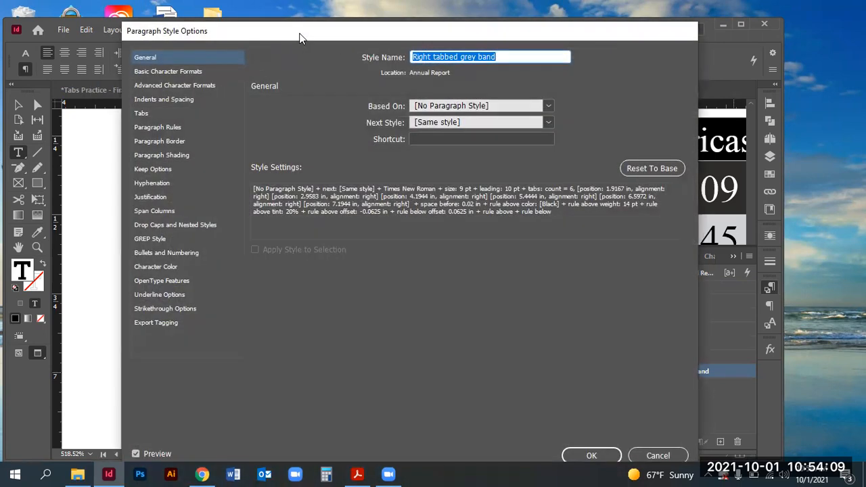
left_click_drag(301, 39, 615, 107)
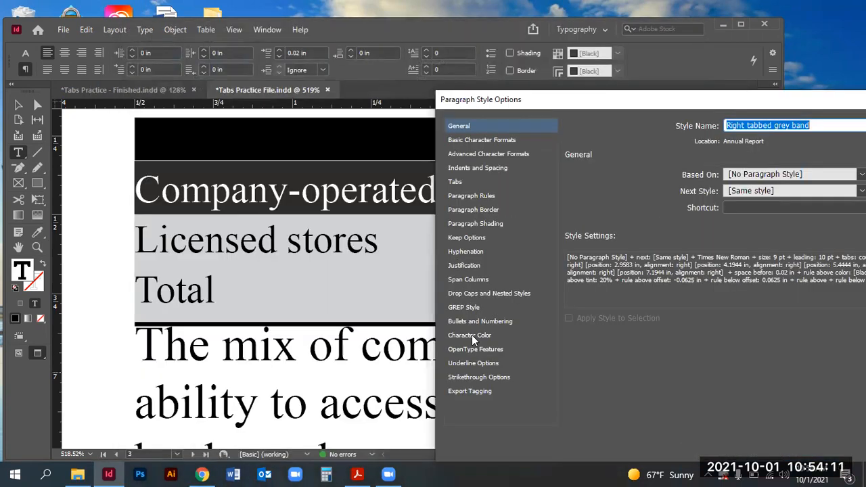
left_click(477, 195)
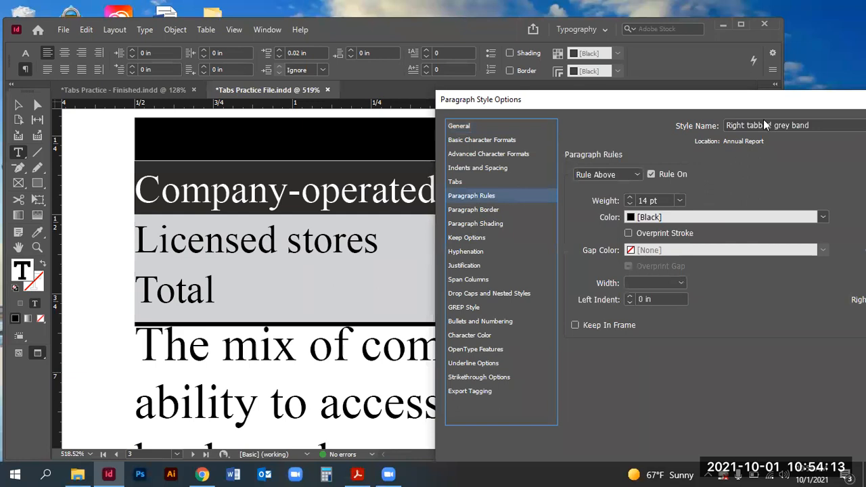
left_click_drag(736, 99, 673, 134)
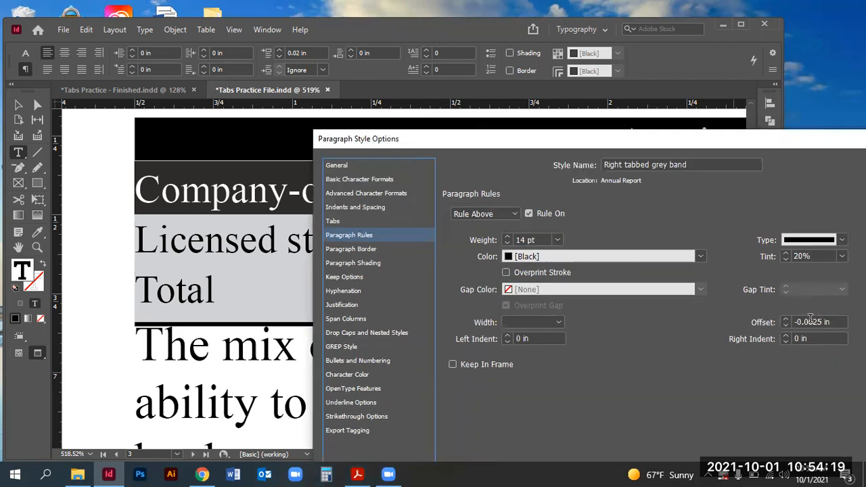
left_click_drag(824, 322, 809, 321)
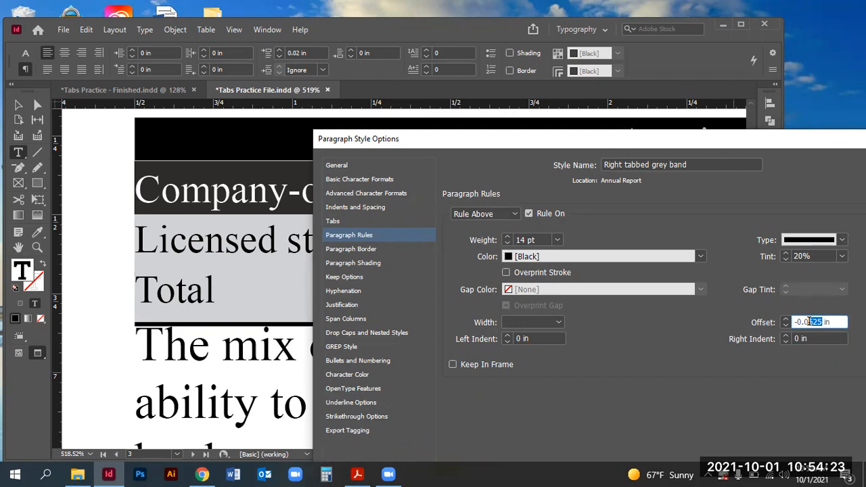
type("5")
key("Tab")
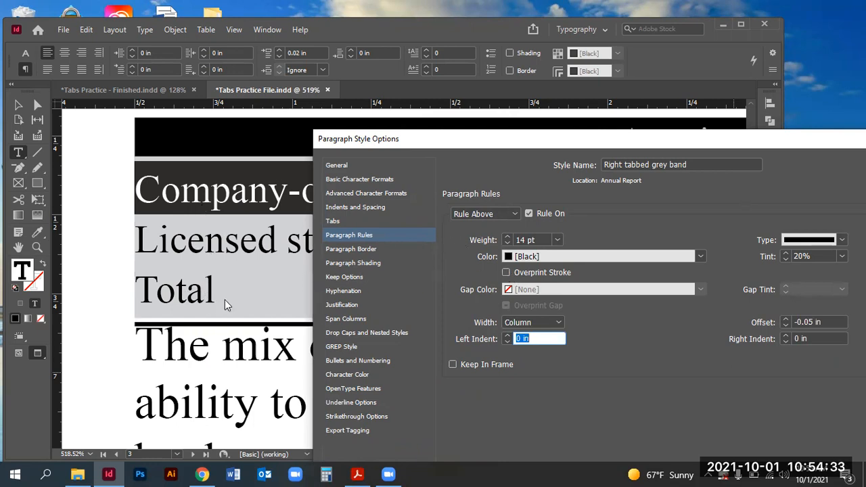
Step: Turn on the rule below in the Right tabbed grey band style and set its colour to [Black]
left_click(480, 214)
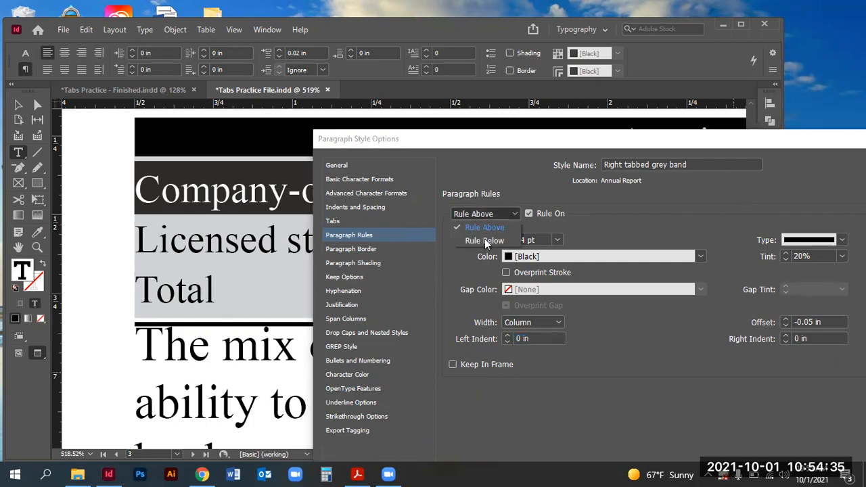
left_click(485, 239)
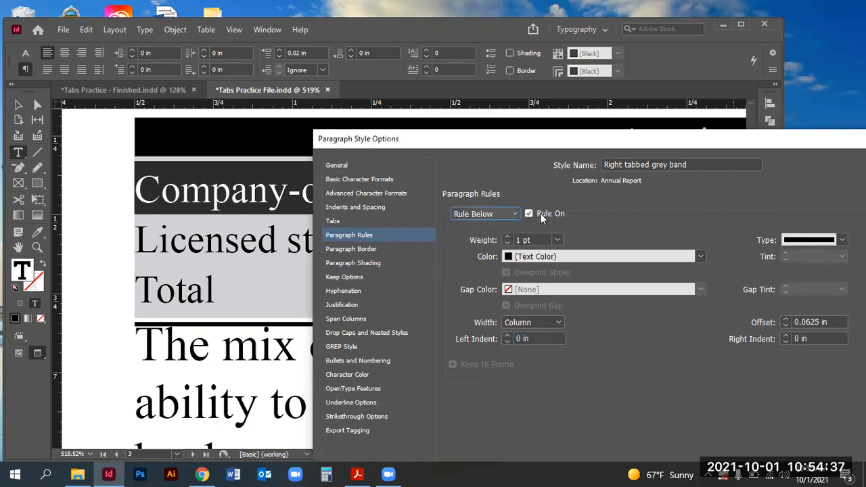
left_click(700, 257)
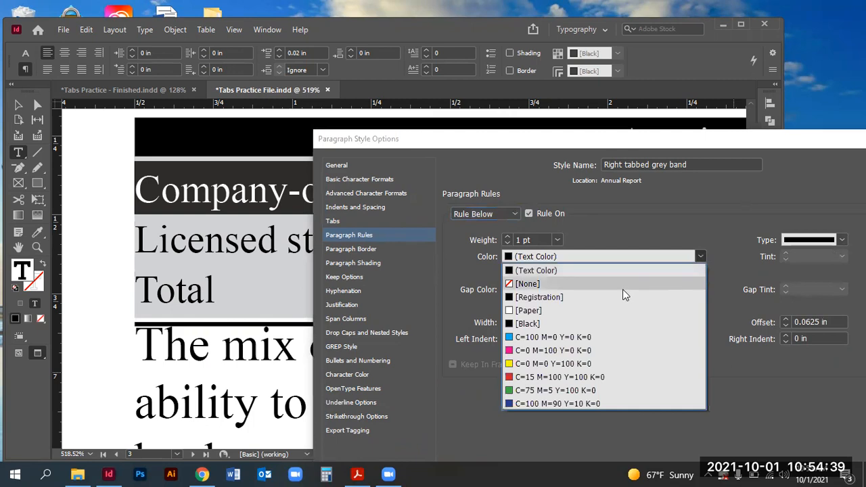
left_click(576, 321)
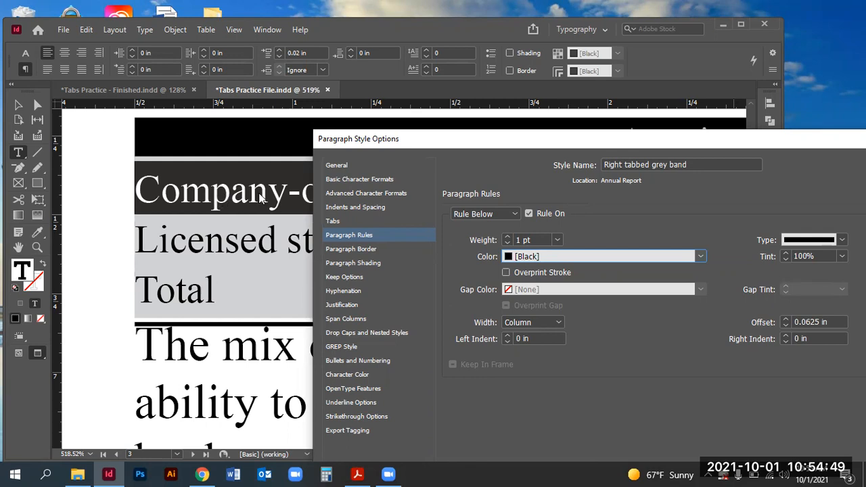
Step: Set the Right tabbed grey band style's rule above weight to 9 pt
left_click(487, 214)
left_click(486, 227)
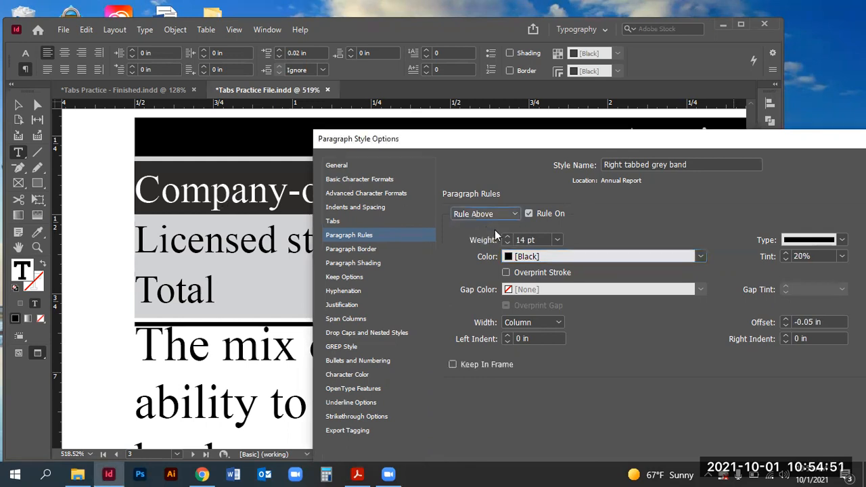
left_click(507, 244)
left_click(507, 244)
left_click(507, 244)
left_click(507, 245)
left_click(508, 244)
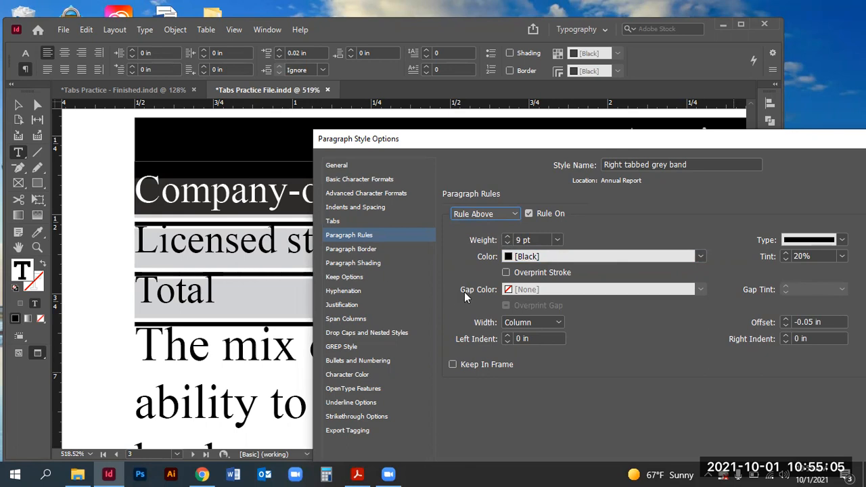
Step: Set the offset of the Right tabbed grey band style's rule below to 0.03 in
left_click(479, 216)
left_click(488, 242)
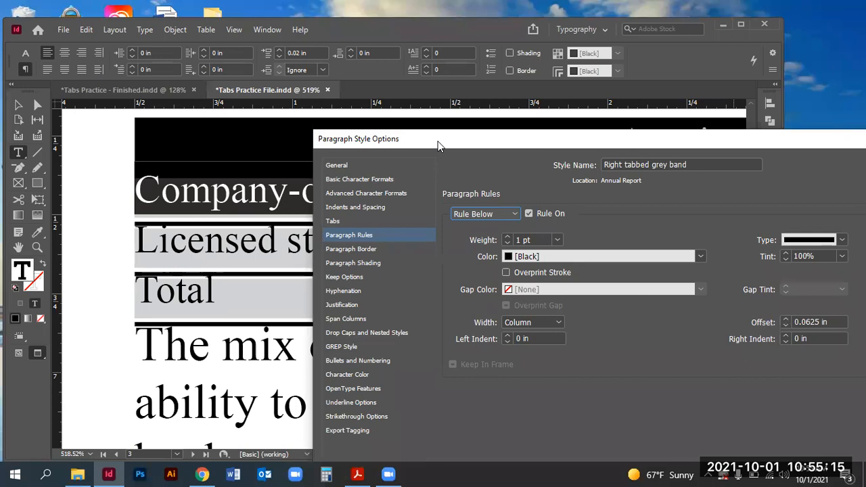
left_click_drag(437, 146, 612, 145)
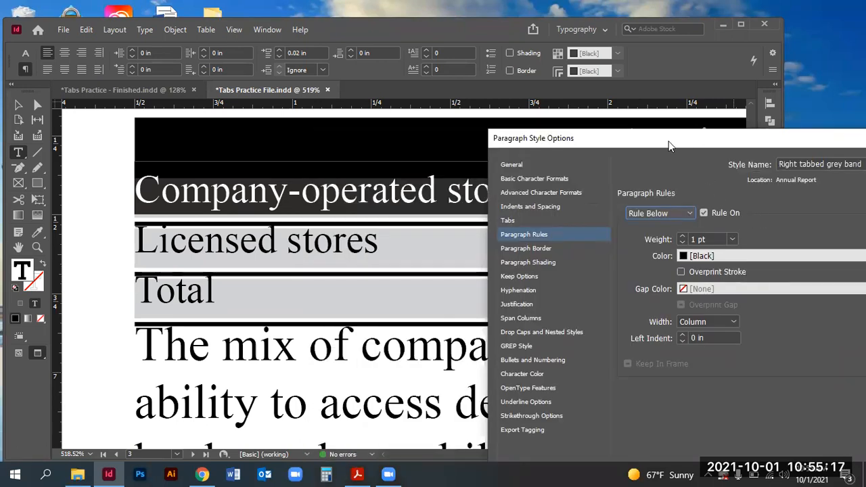
left_click_drag(668, 141, 499, 132)
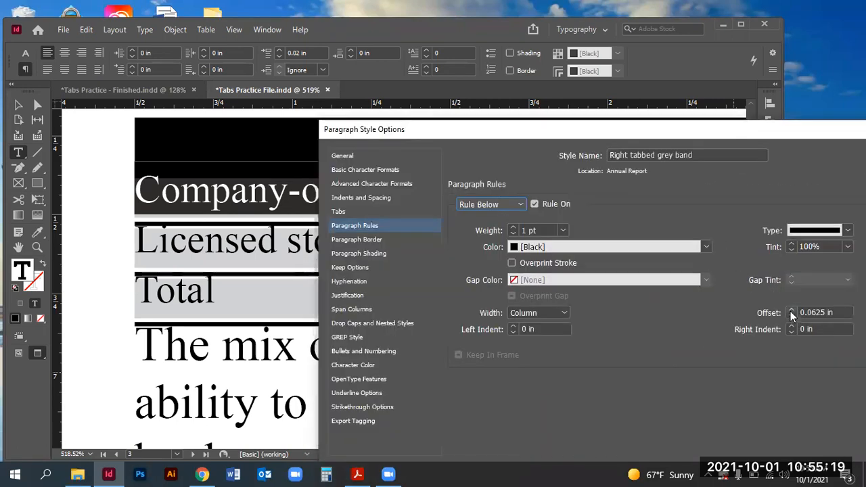
left_click(790, 309)
left_click(791, 316)
left_click(790, 316)
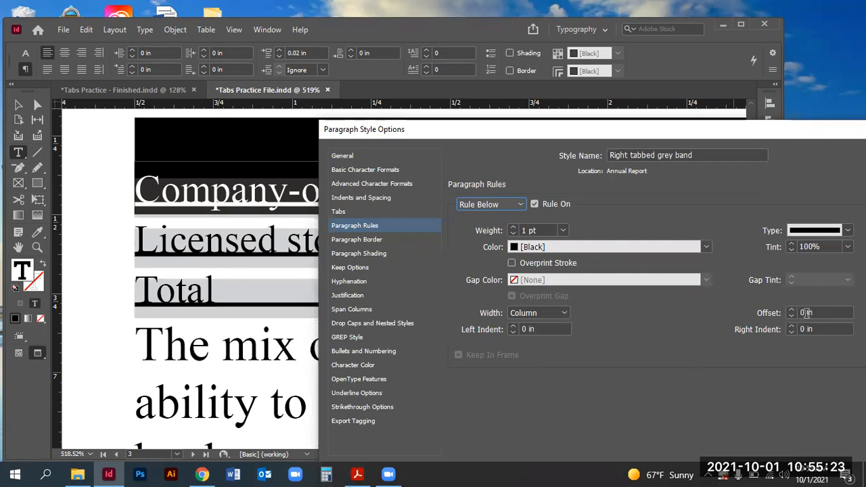
left_click_drag(807, 312, 791, 313)
type(".03")
key("Tab")
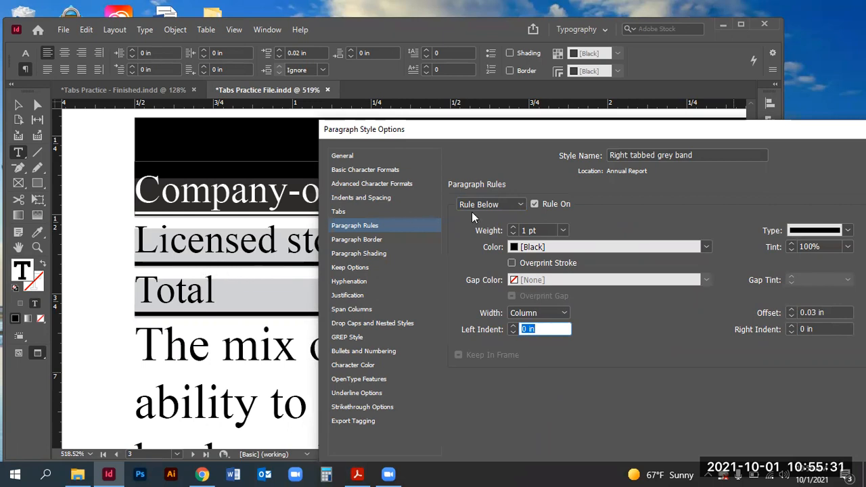
Step: Set the Right tabbed grey band style's rule above weight to 12 pt, confirm the style options and release the text selection
left_click(507, 207)
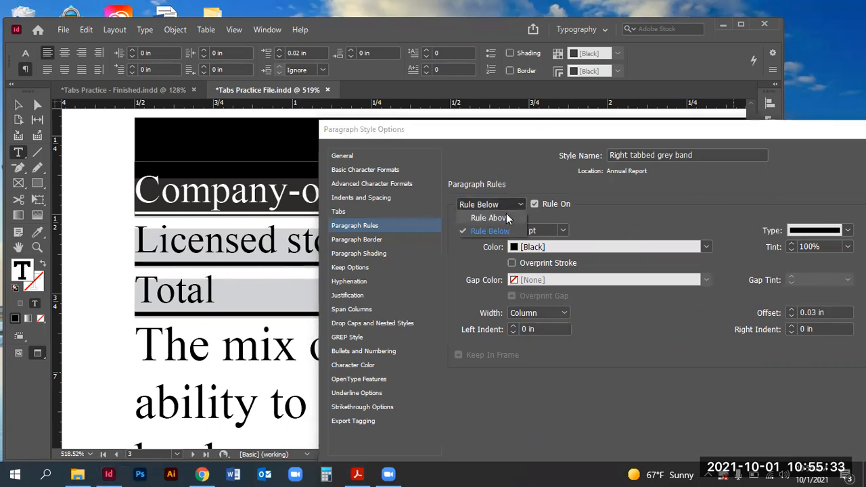
left_click(506, 216)
left_click(513, 228)
left_click(513, 228)
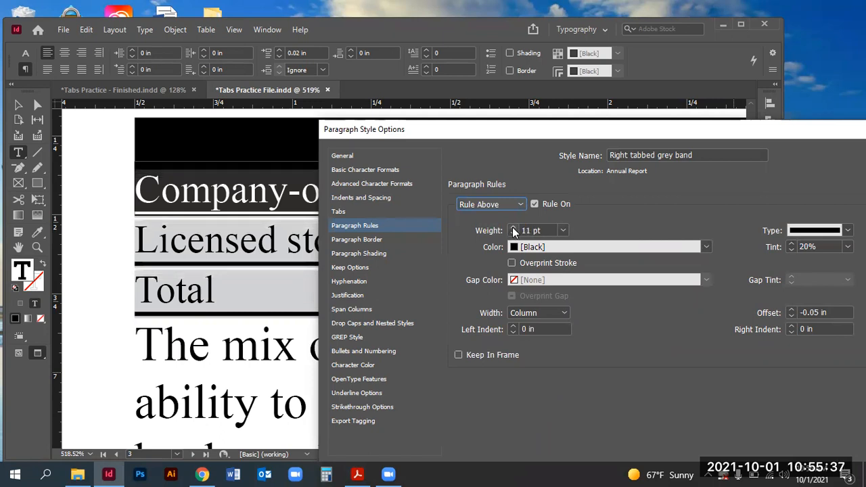
left_click(512, 228)
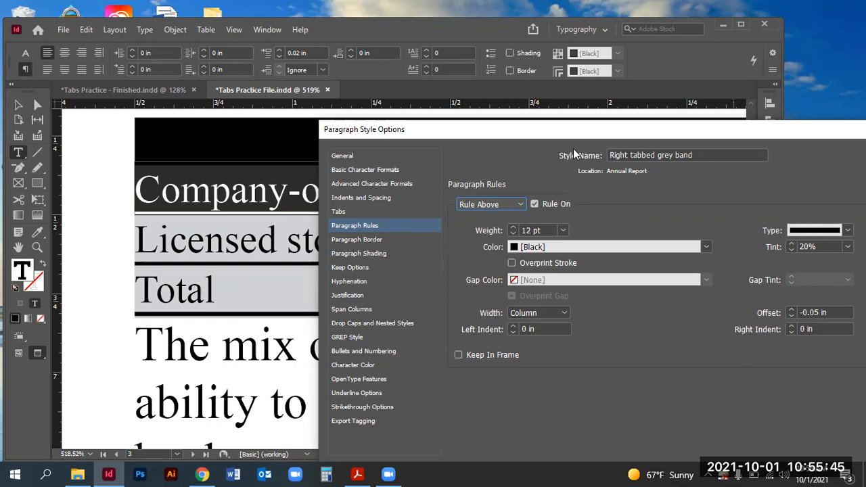
left_click_drag(737, 129, 556, 18)
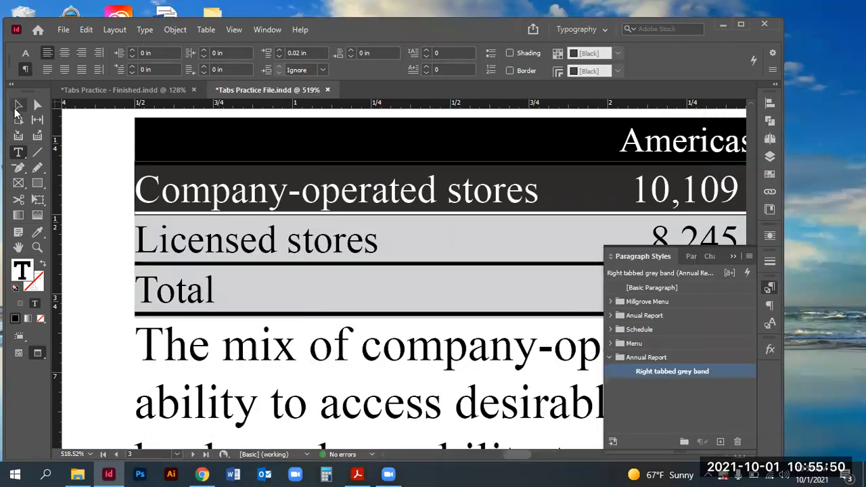
left_click(18, 105)
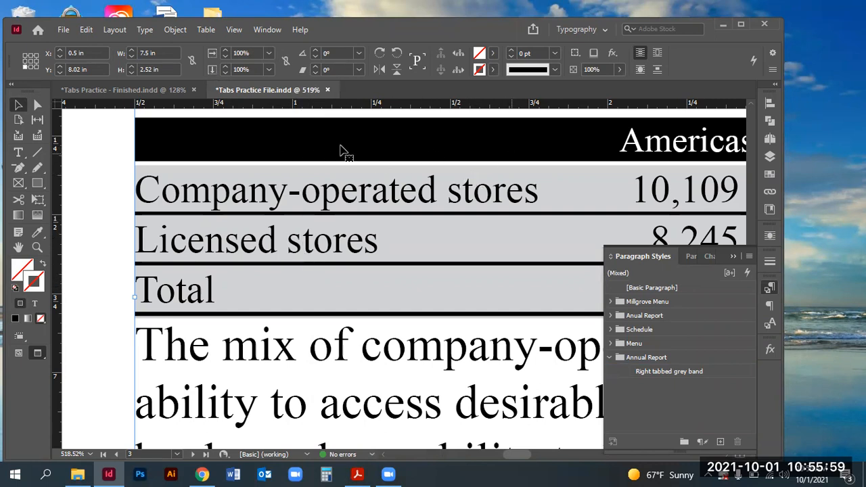
Step: Adjust the rule above of the table's black header row to a weight of 11 pt and an offset of -0.0625 in
key("ctrl+minus")
key("ctrl+minus")
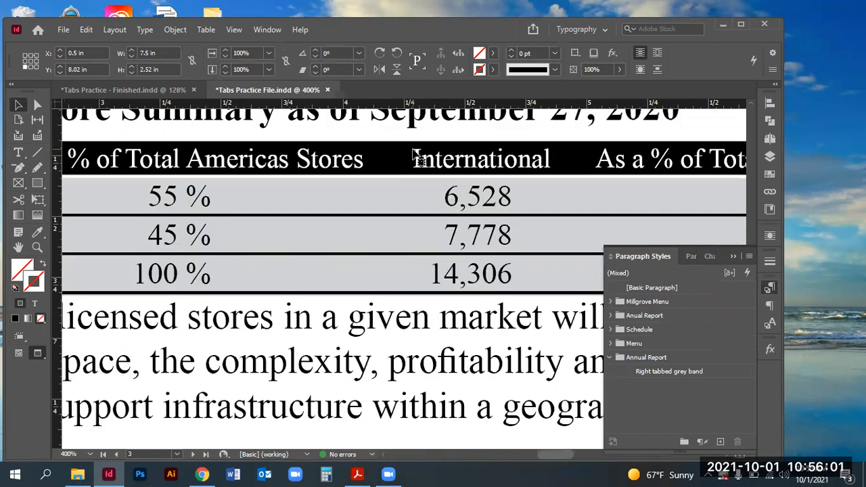
key("ctrl+minus")
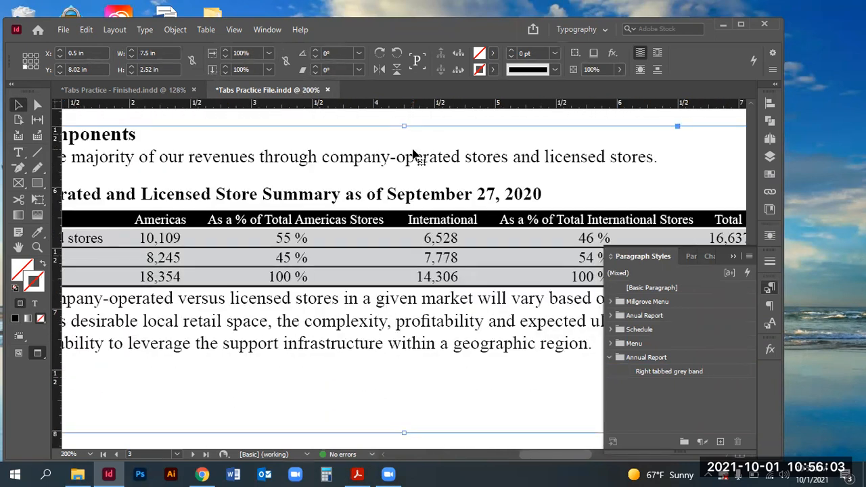
key("t")
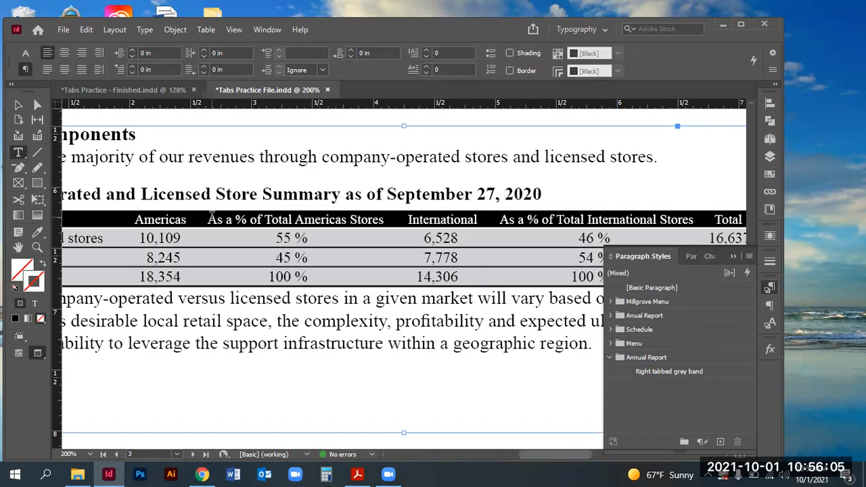
left_click(210, 215)
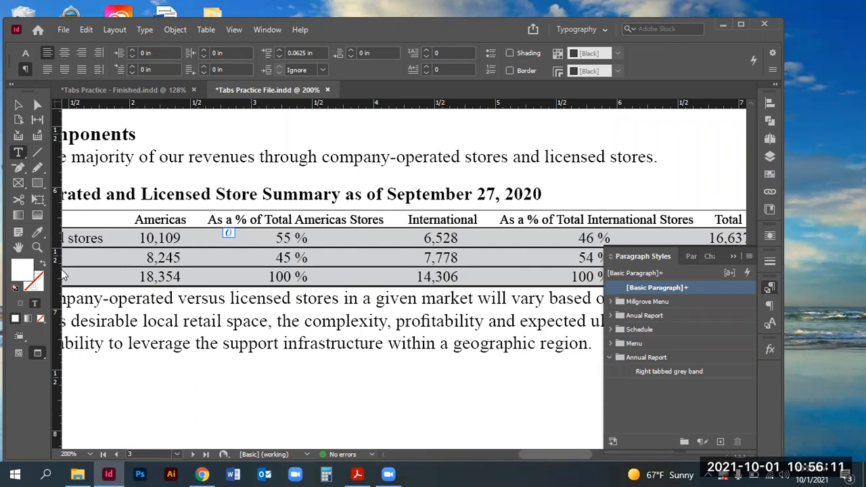
left_click(37, 247)
left_click_drag(82, 191, 276, 311)
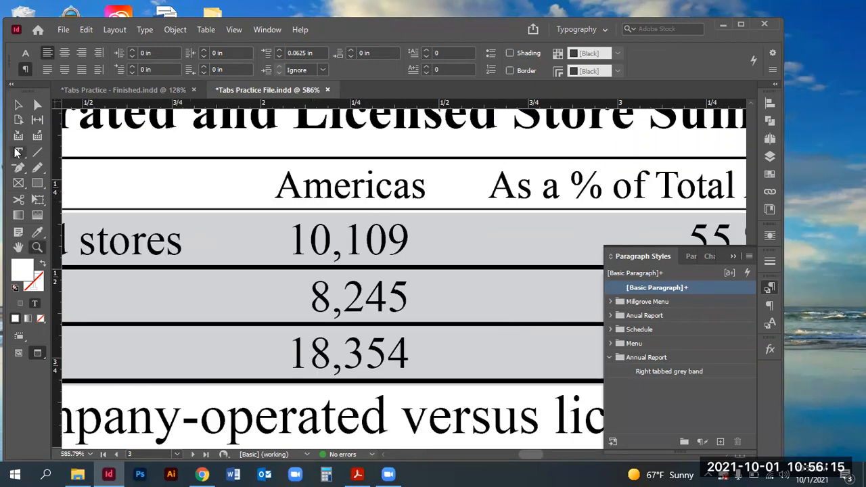
left_click(774, 69)
left_click(669, 344)
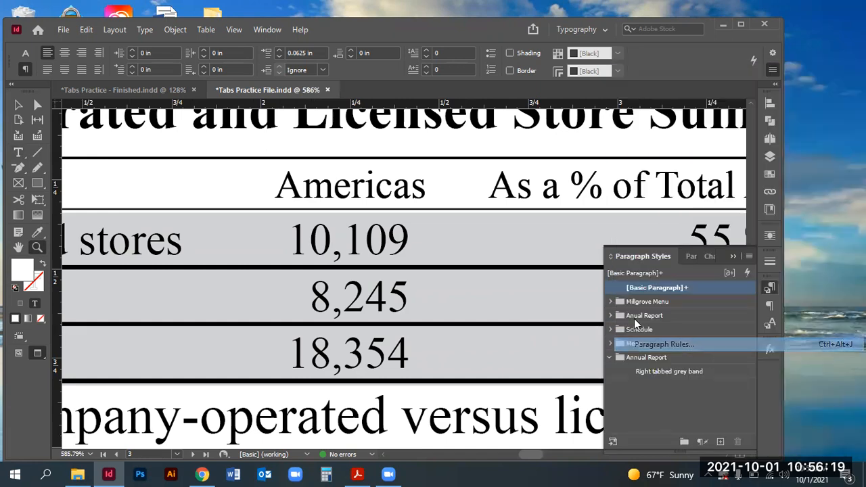
left_click(525, 149)
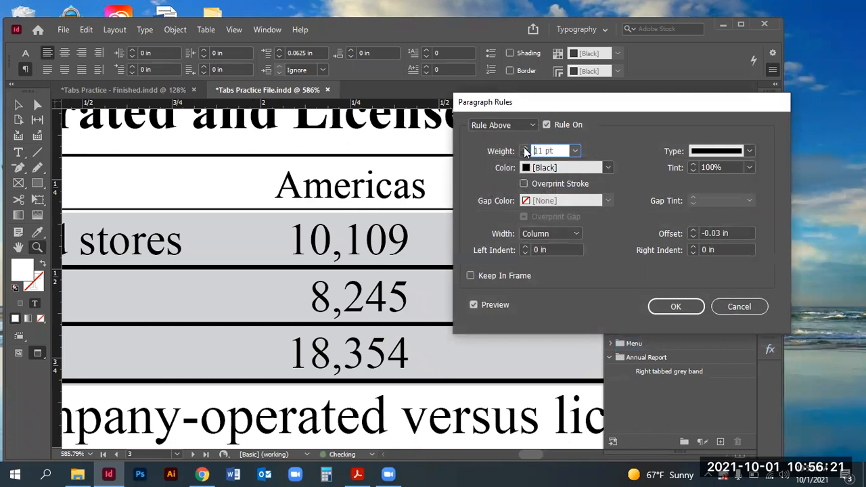
left_click(693, 236)
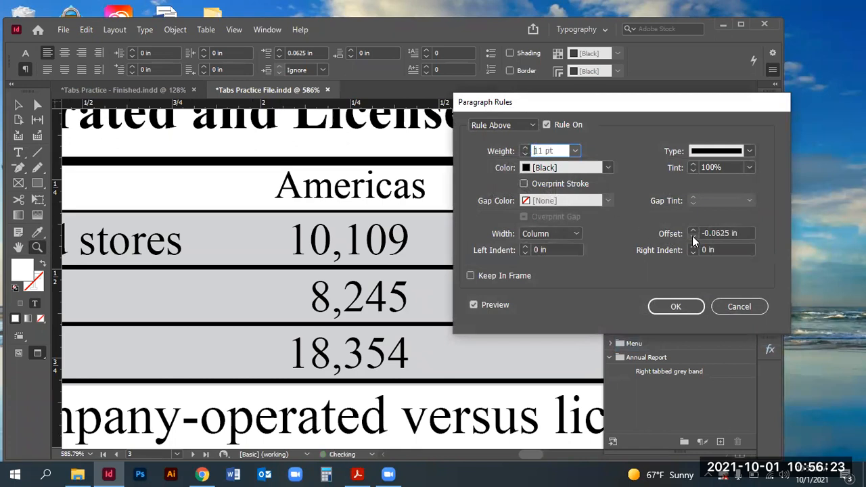
left_click(675, 306)
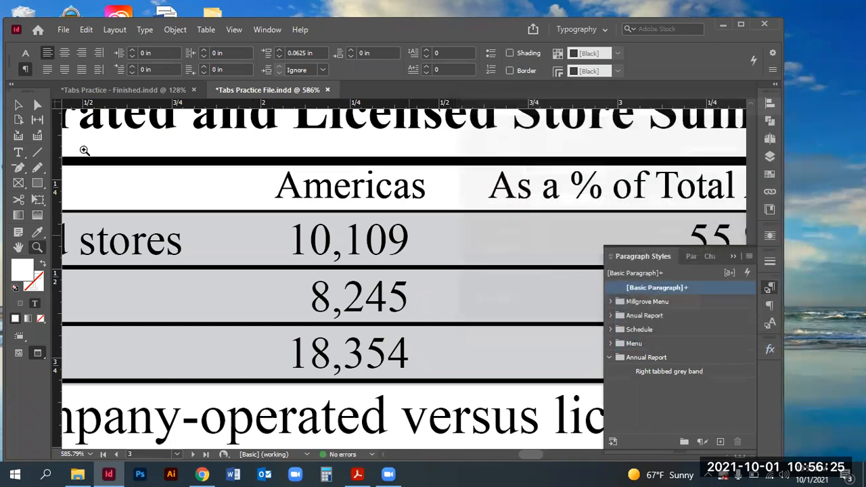
left_click(18, 105)
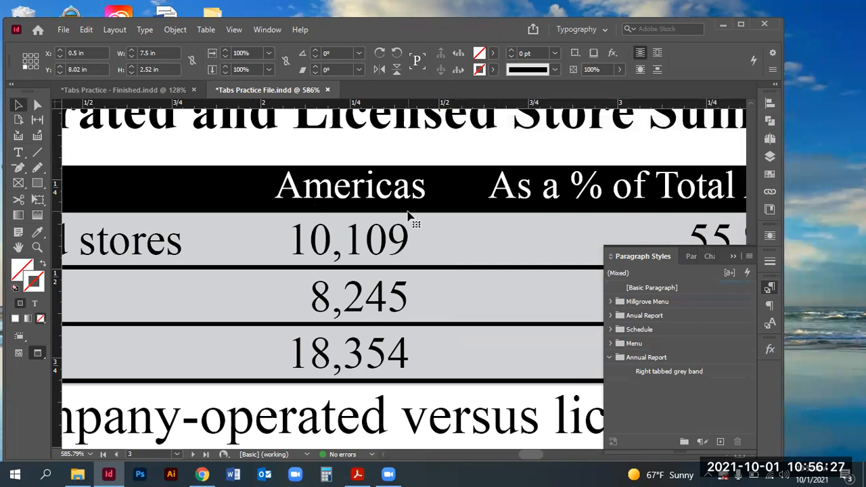
Step: Select the text of the table's header row and set its baseline shift to -1 pt
key("ctrl+minus")
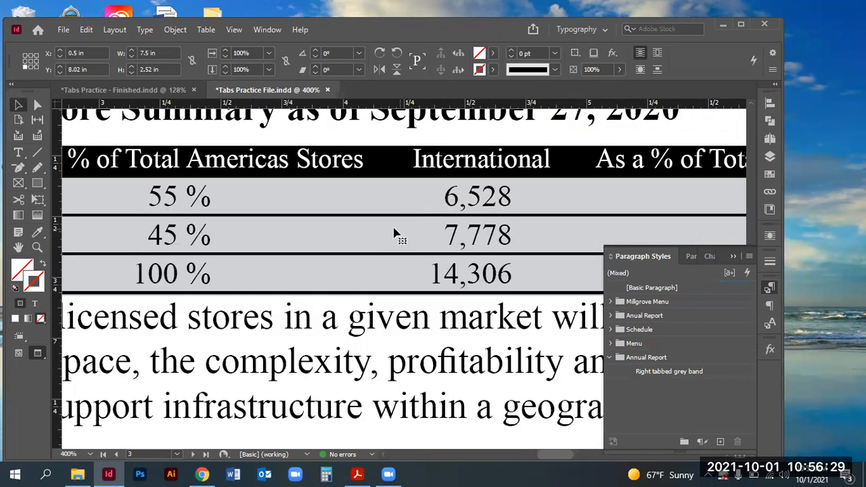
left_click_drag(205, 310, 526, 312)
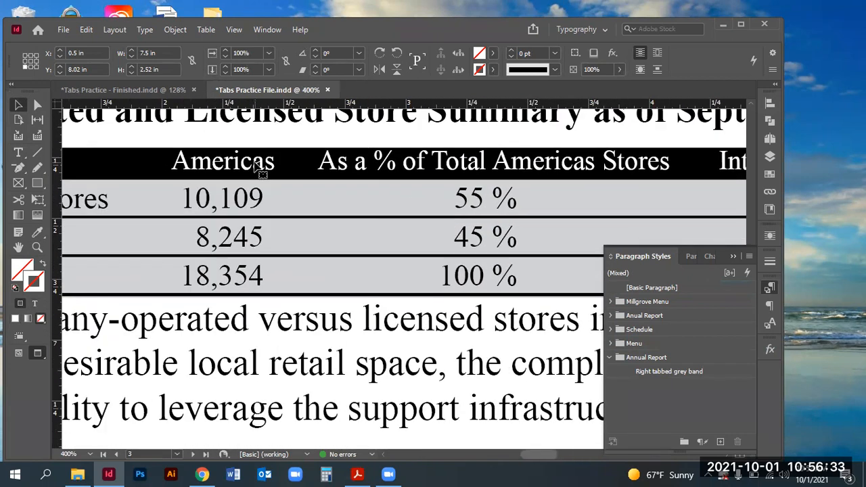
left_click(20, 152)
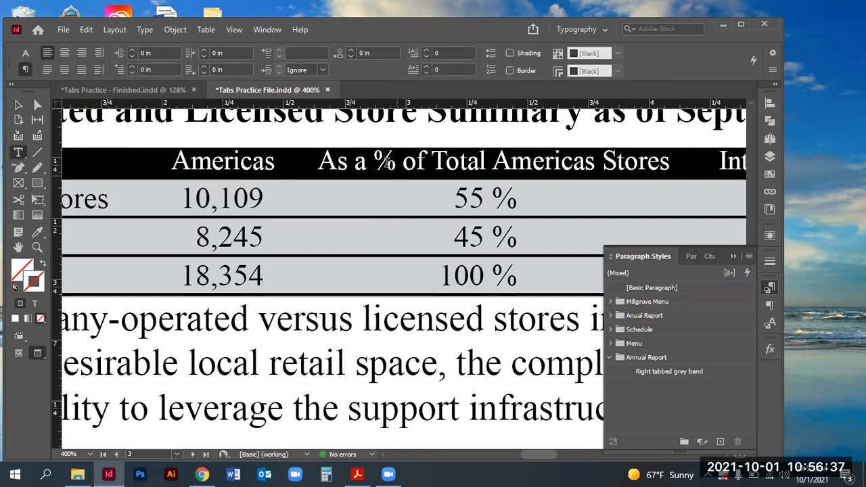
triple_click(297, 158)
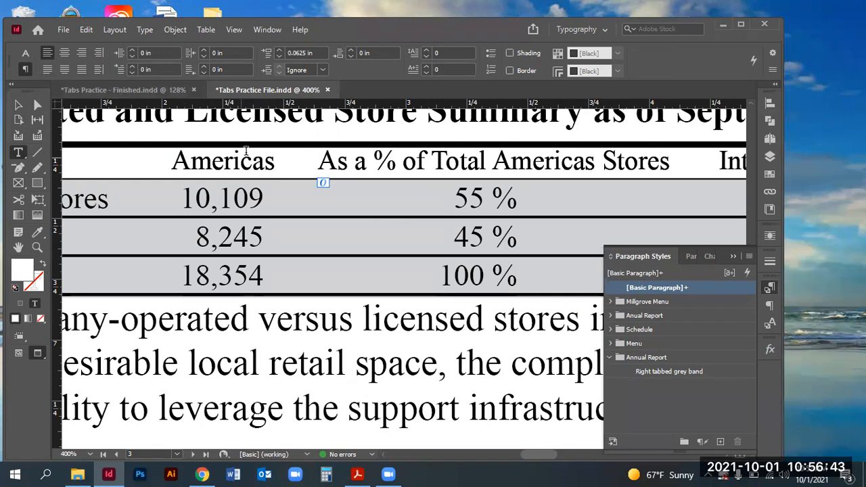
left_click(25, 54)
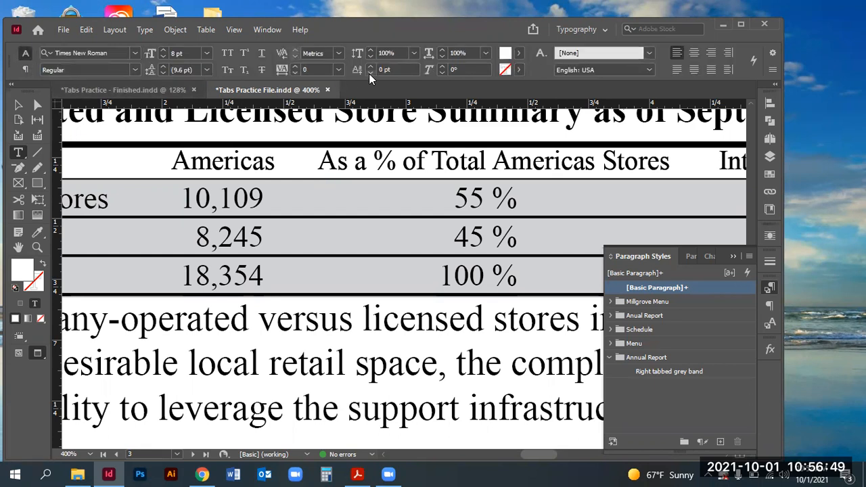
left_click(369, 74)
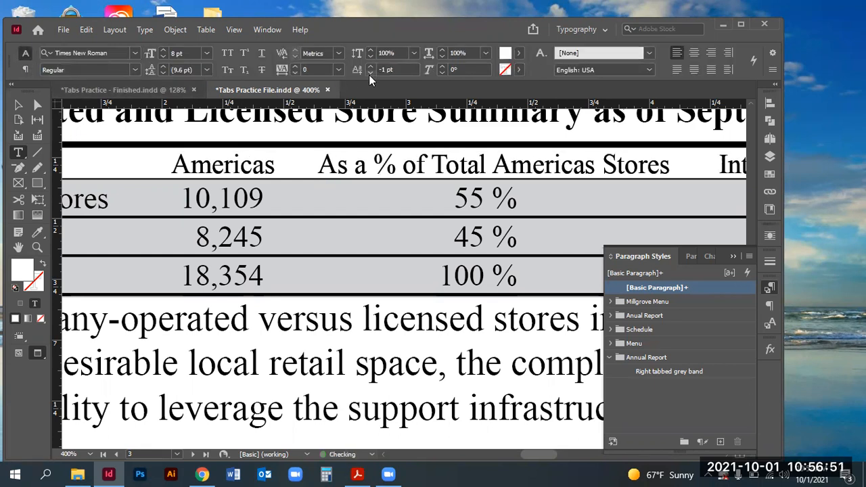
left_click(352, 167)
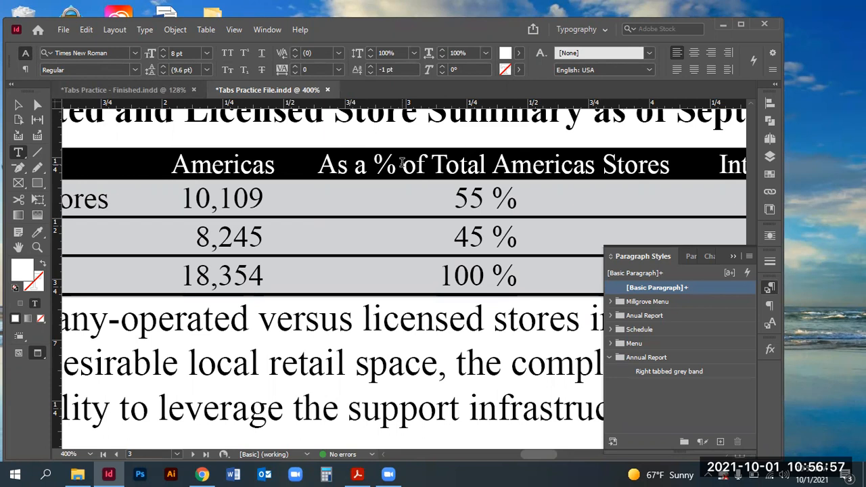
Step: Review the whole page and the full width of the formatted lower table
key("ctrl+0")
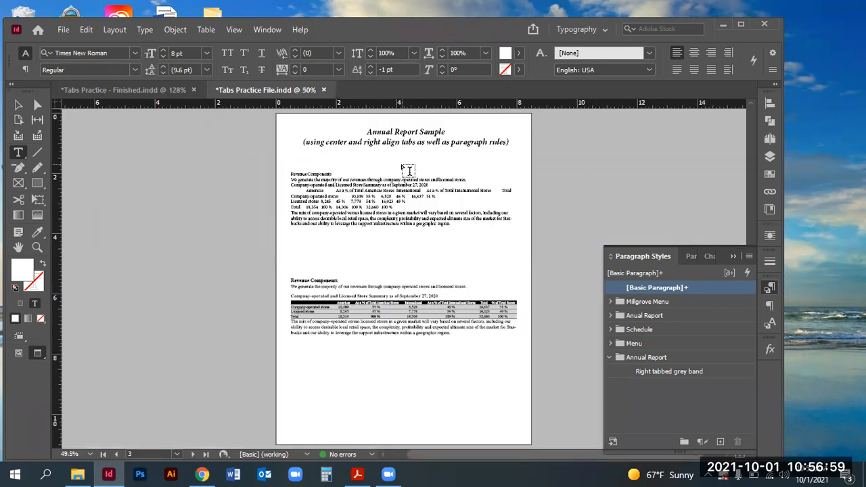
left_click(39, 249)
left_click_drag(276, 276, 583, 345)
scroll(401, 240, "down", 3)
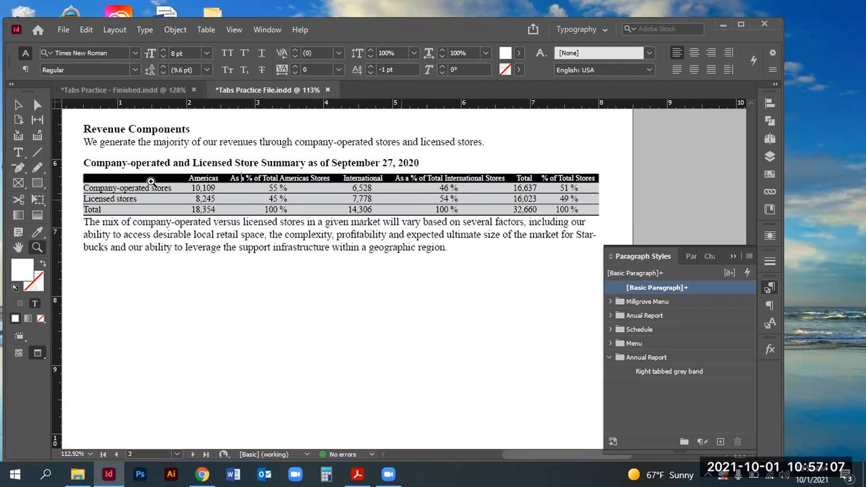
Step: Turn off the rule above on the Licensed stores row of the lower table
left_click(19, 152)
triple_click(206, 198)
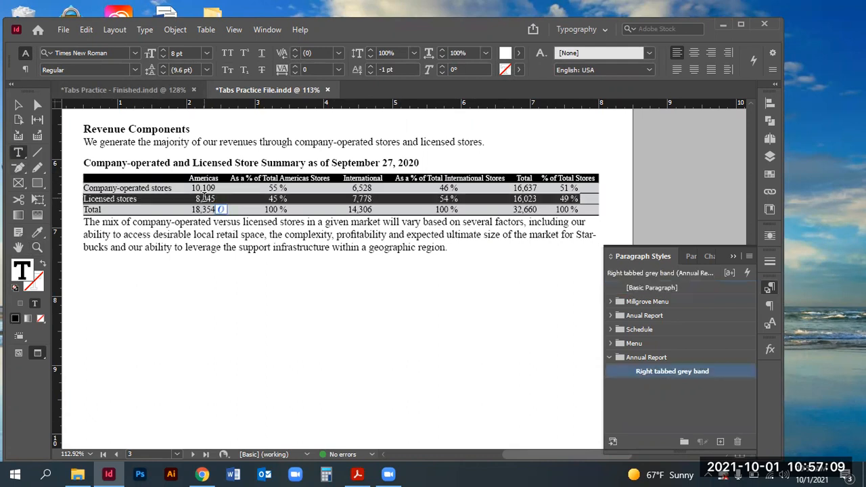
left_click(773, 69)
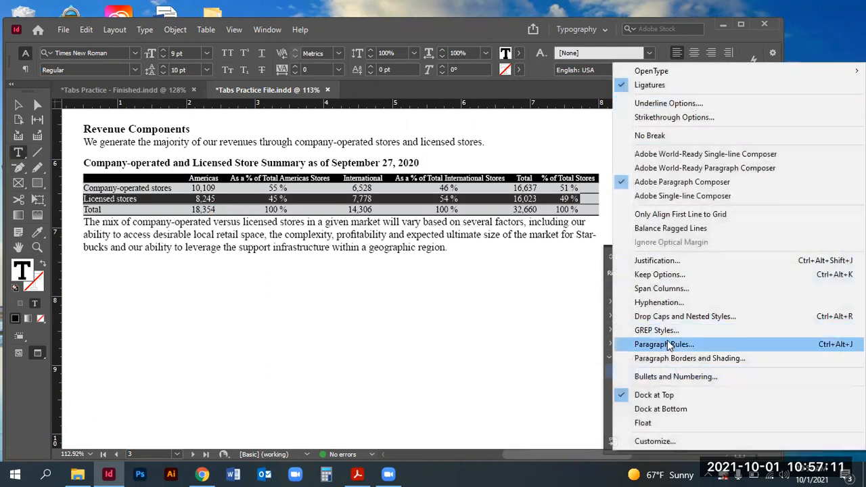
left_click(668, 344)
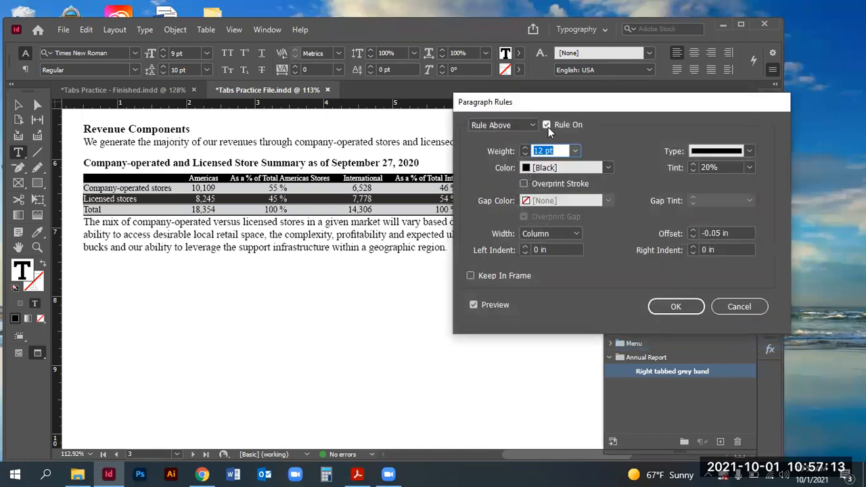
left_click(547, 124)
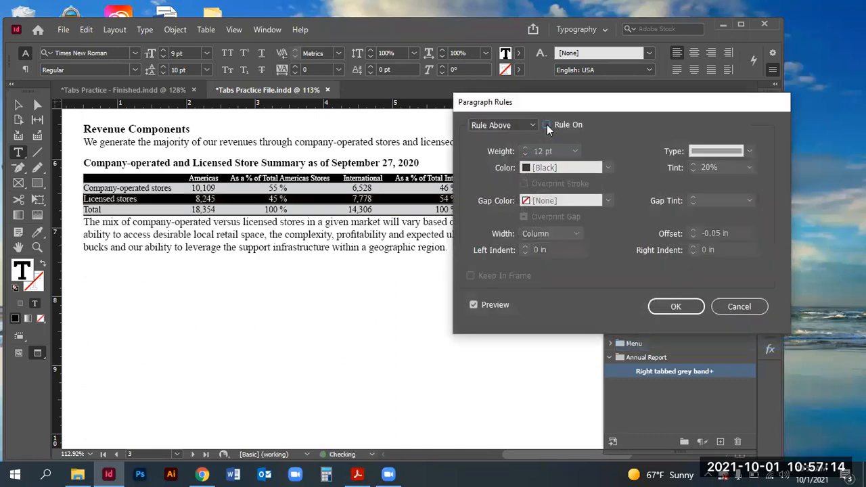
left_click(676, 307)
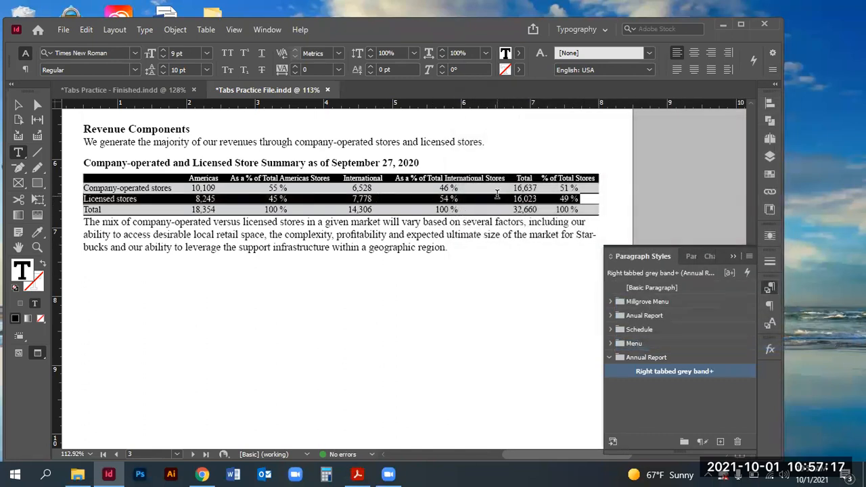
Step: Create a paragraph style named White band from the Licensed stores row in the Annual Report group, then release the text selection
left_click(721, 441)
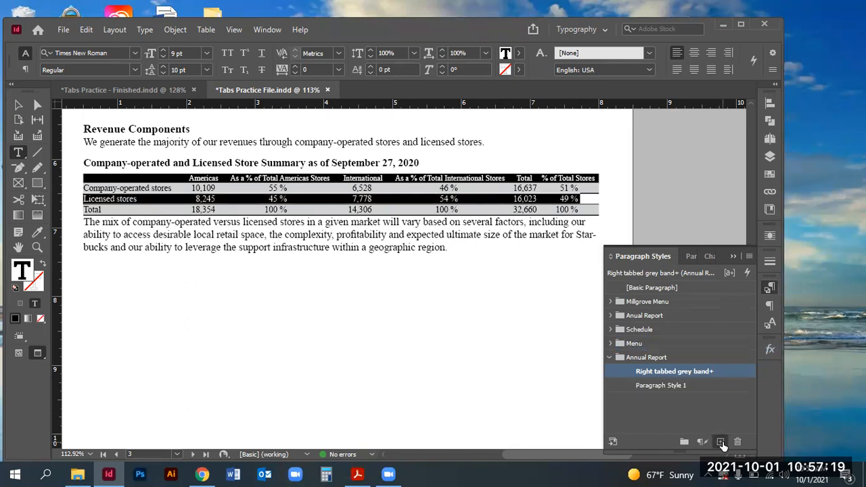
double_click(660, 386)
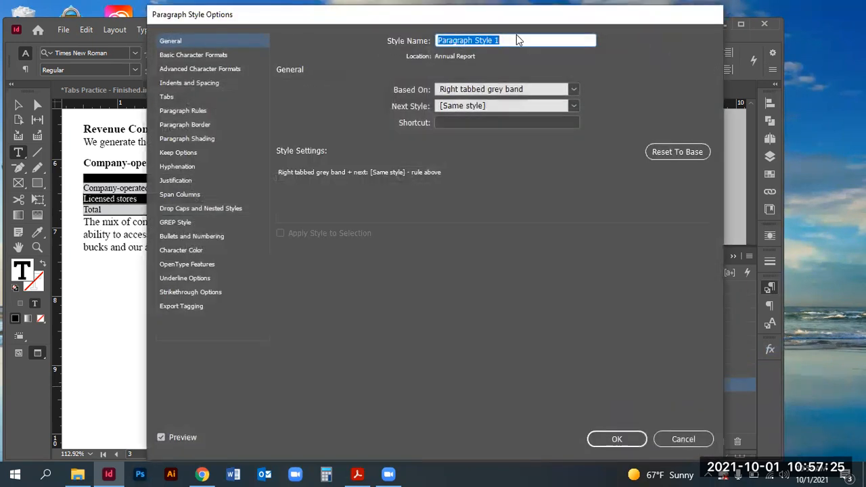
type("Righ")
key("BackSpace")
key("BackSpace")
key("BackSpace")
key("BackSpace")
type("White")
key("BackSpace")
left_click(621, 437)
left_click(331, 215)
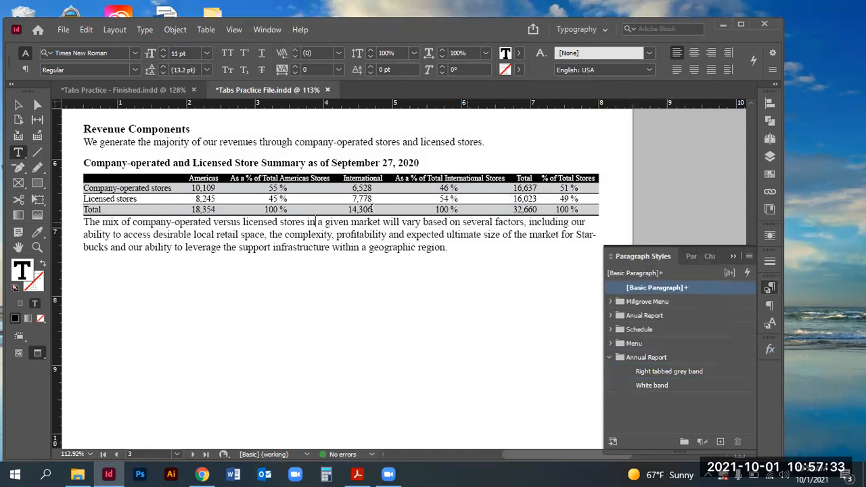
Step: Check the closing paragraph's type settings in the finished file and set the practice file's matching paragraph to 8 pt with 9 pt leading
left_click(128, 90)
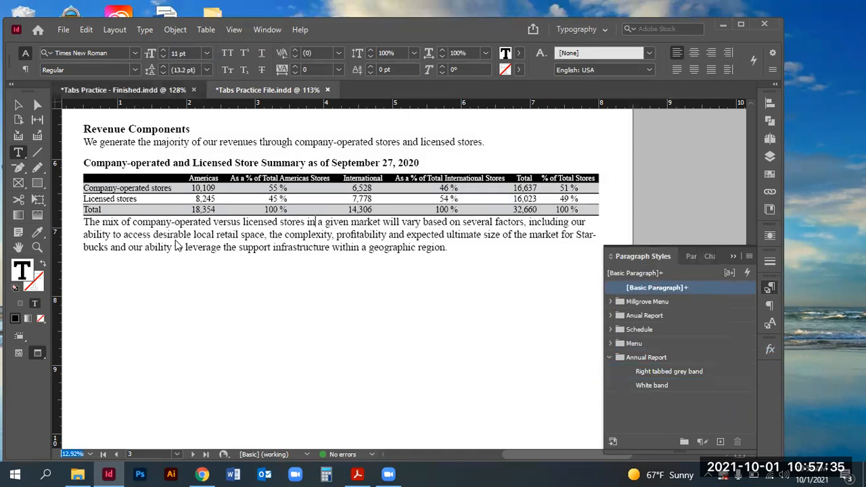
triple_click(162, 302)
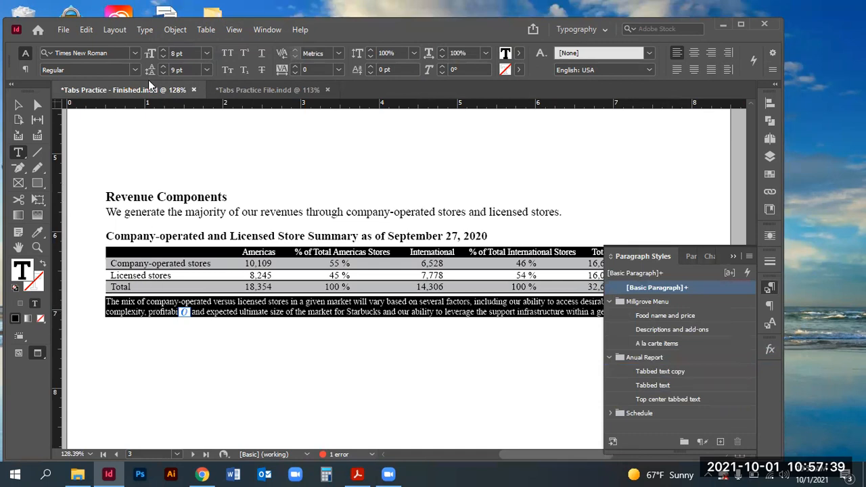
left_click(244, 89)
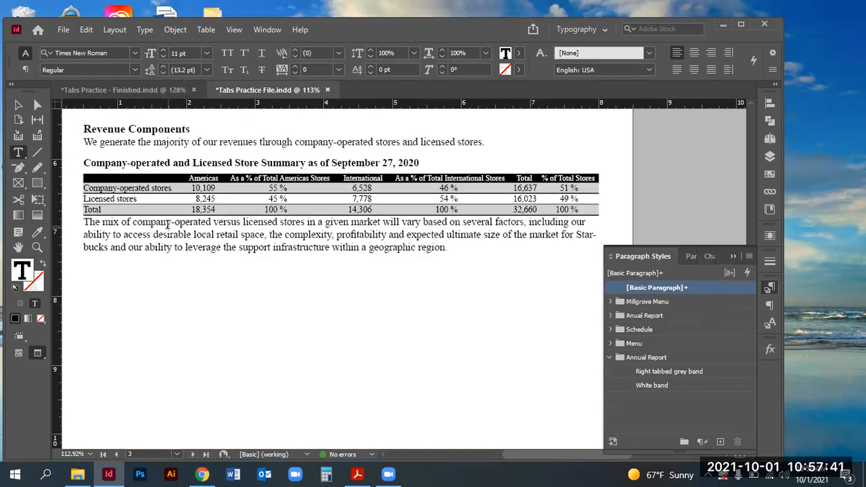
triple_click(167, 224)
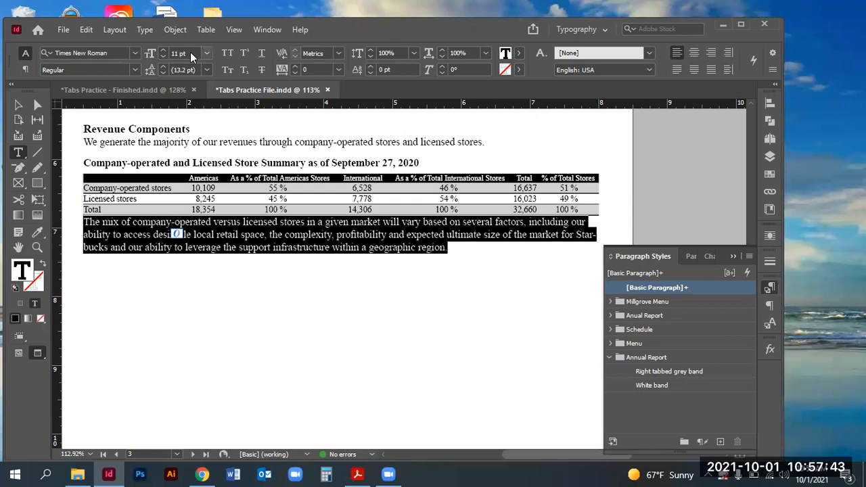
left_click(149, 54)
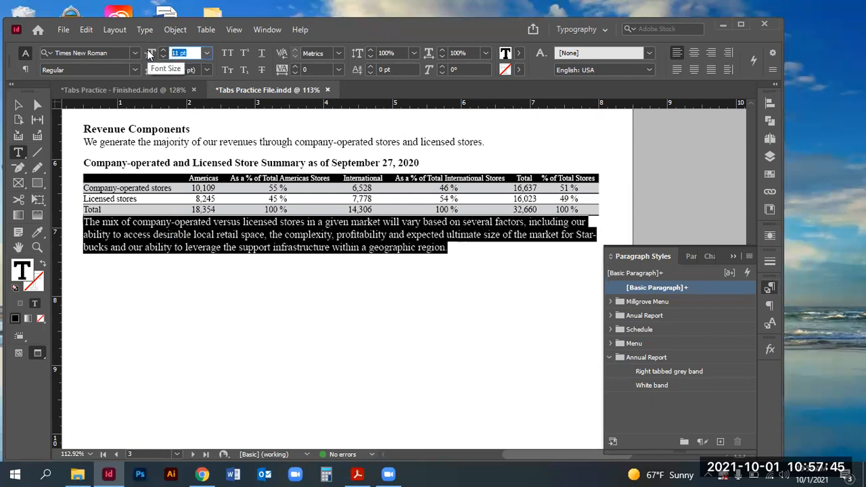
type("8")
key("Tab")
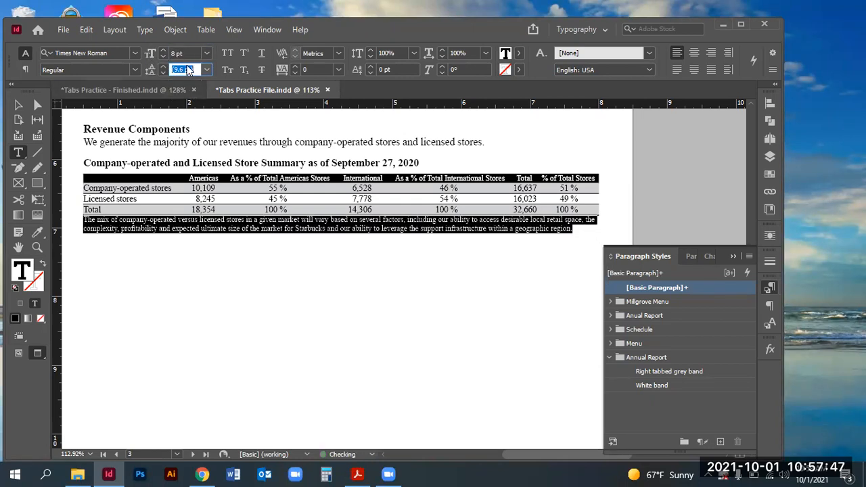
type("9")
key("Return")
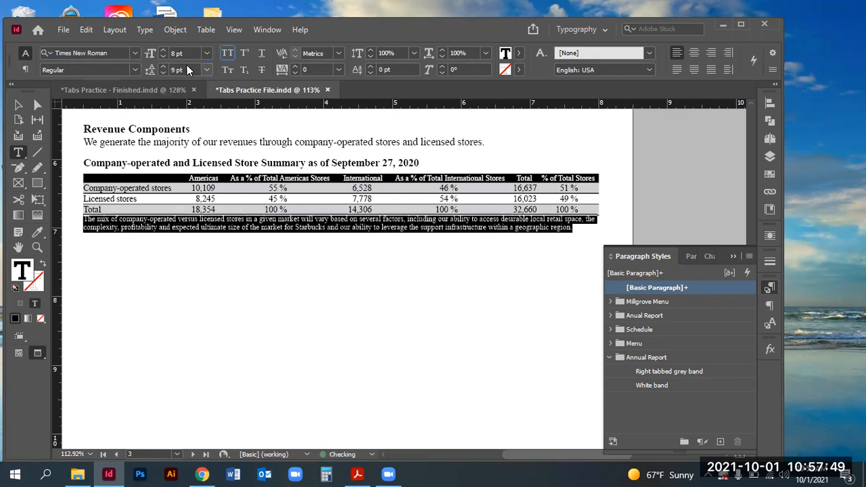
key("Escape")
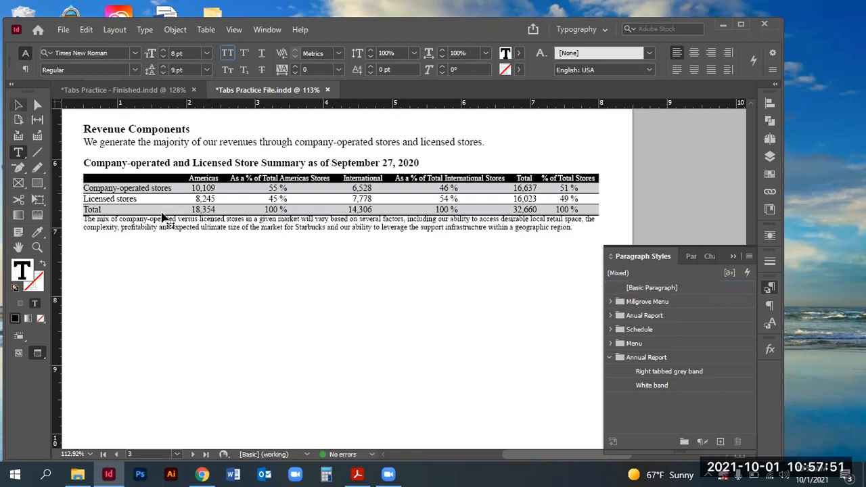
Step: Add space before the closing paragraph below the table and save the practice file
triple_click(116, 219)
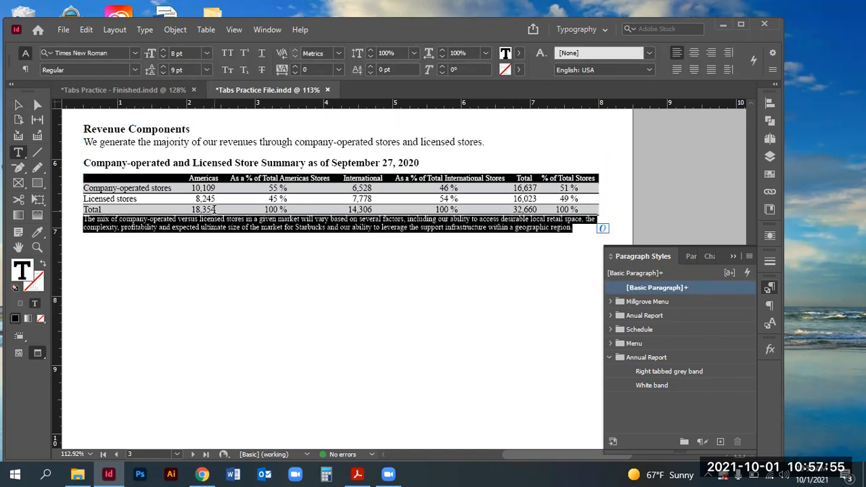
left_click(24, 69)
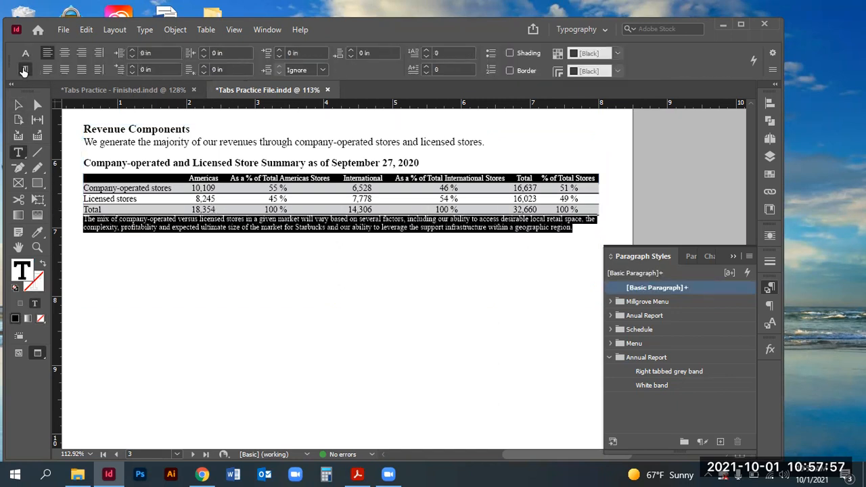
left_click(279, 49)
key("Escape")
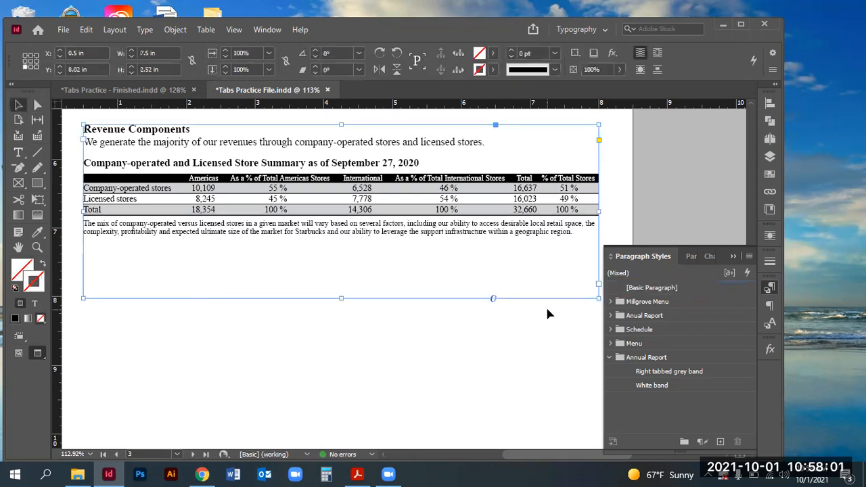
left_click(336, 331)
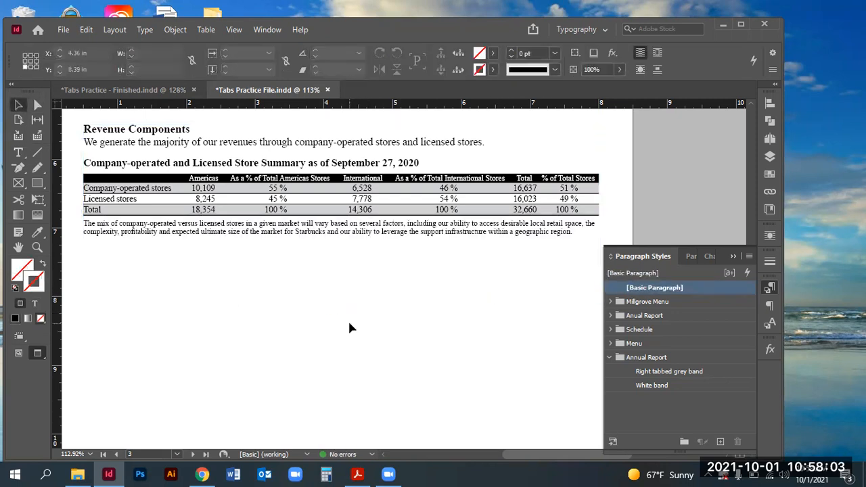
key("ctrl+s")
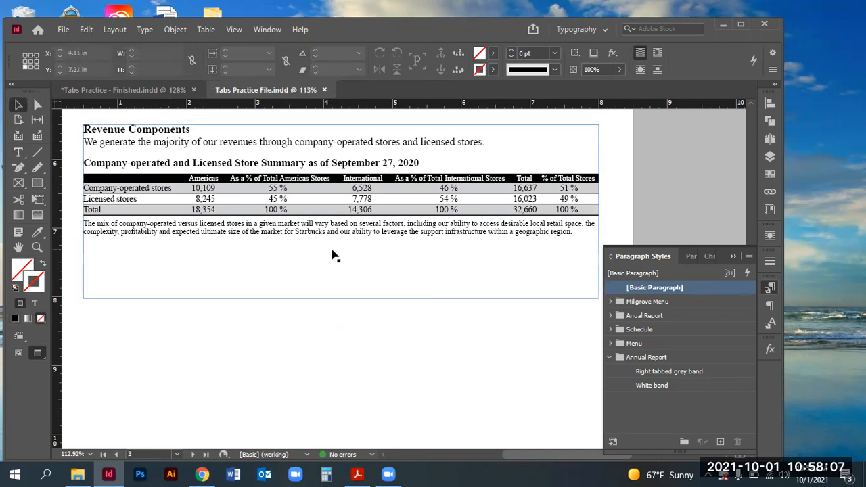